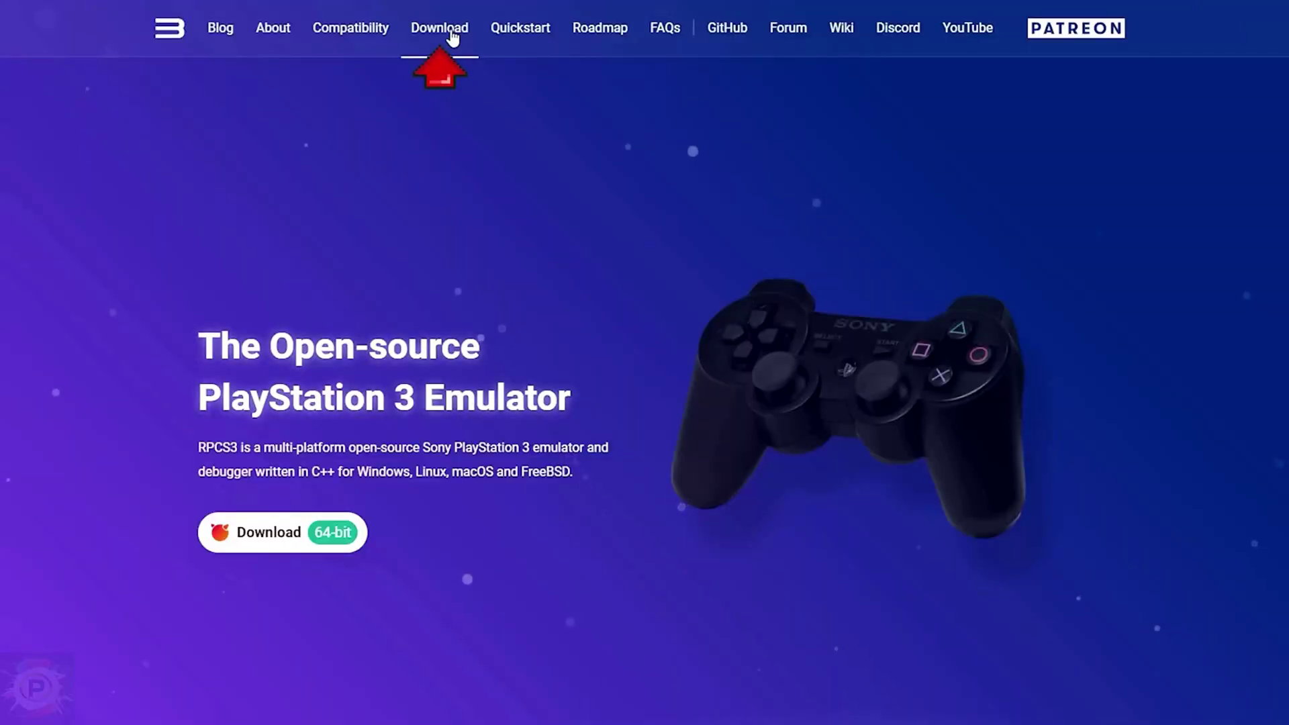
Step: Download the Windows RPCS3 0.0.29-15468 7z build from rpcs3.net to the Desktop
left_click(453, 34)
scroll(1274, 119, "down", 4)
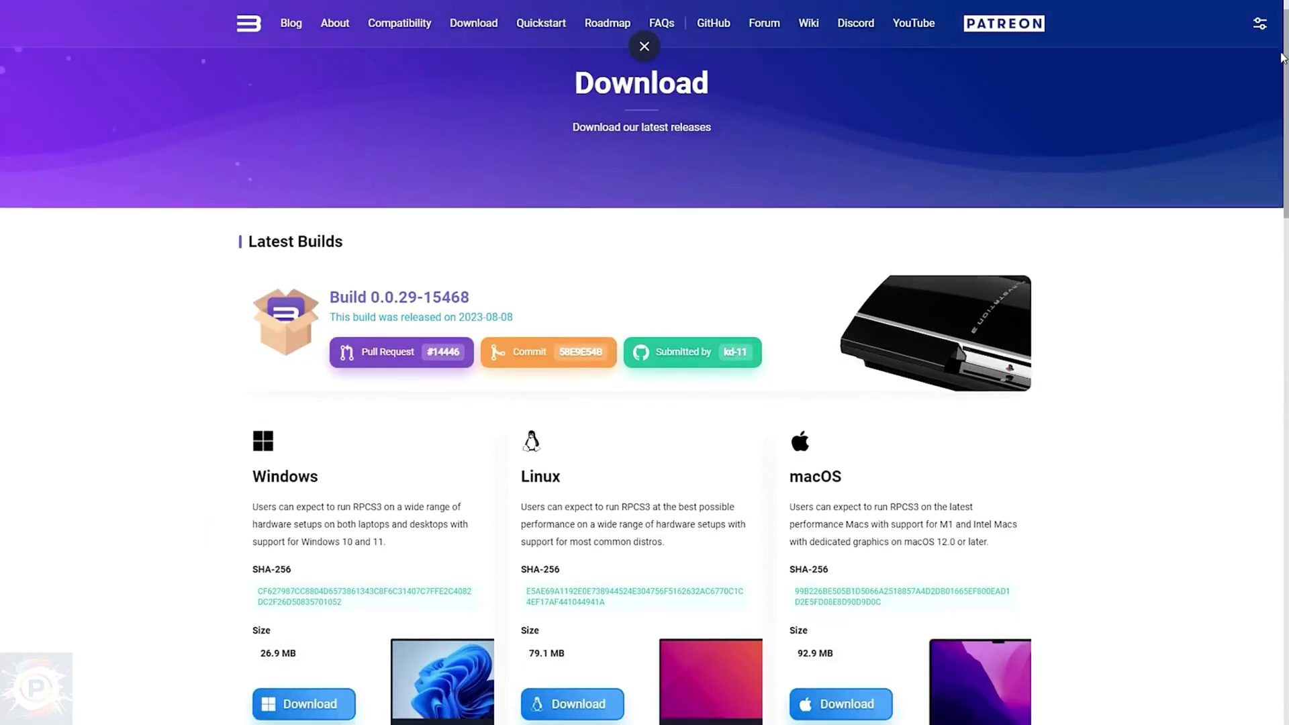
scroll(1274, 119, "down", 1)
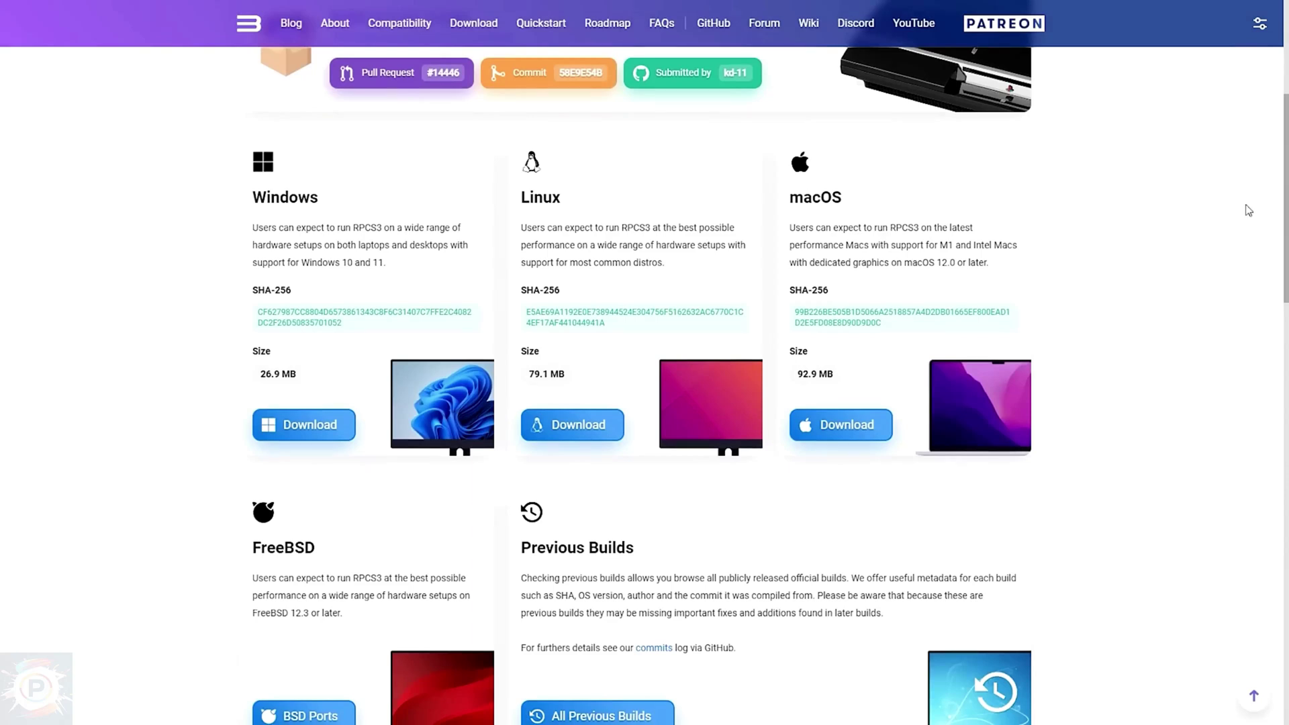
left_click(318, 427)
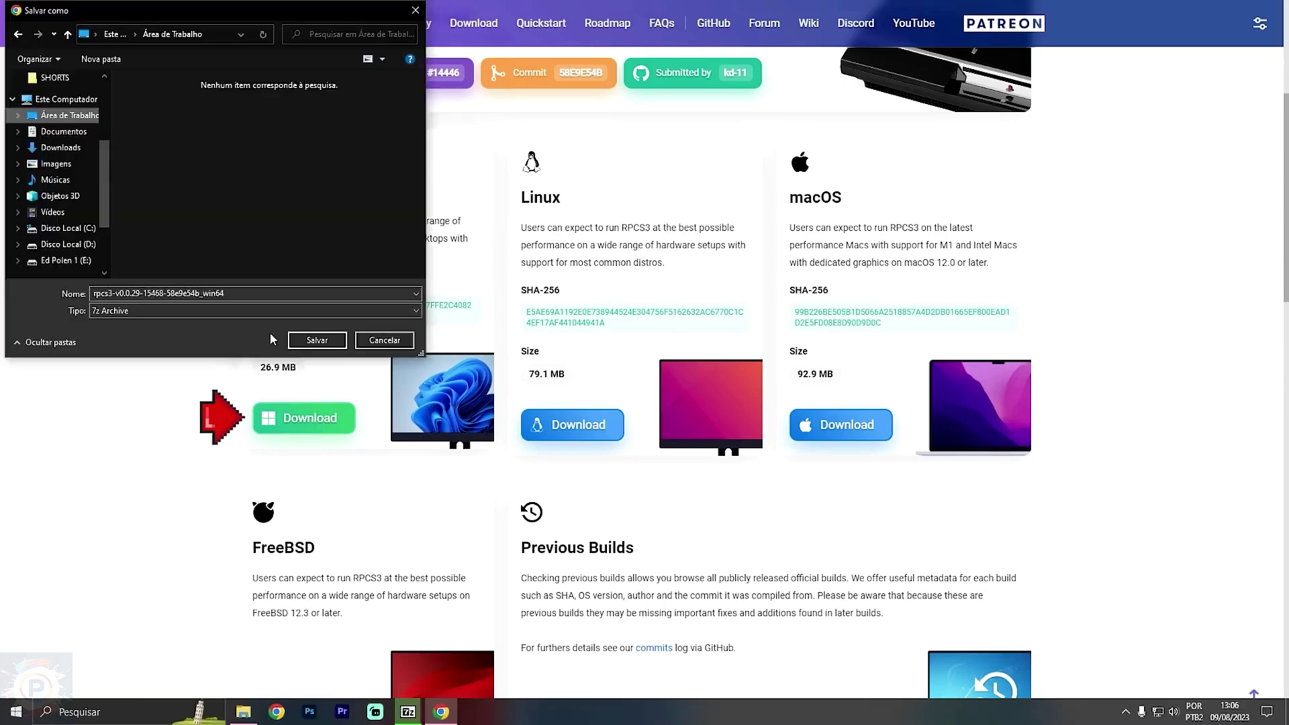
left_click(316, 340)
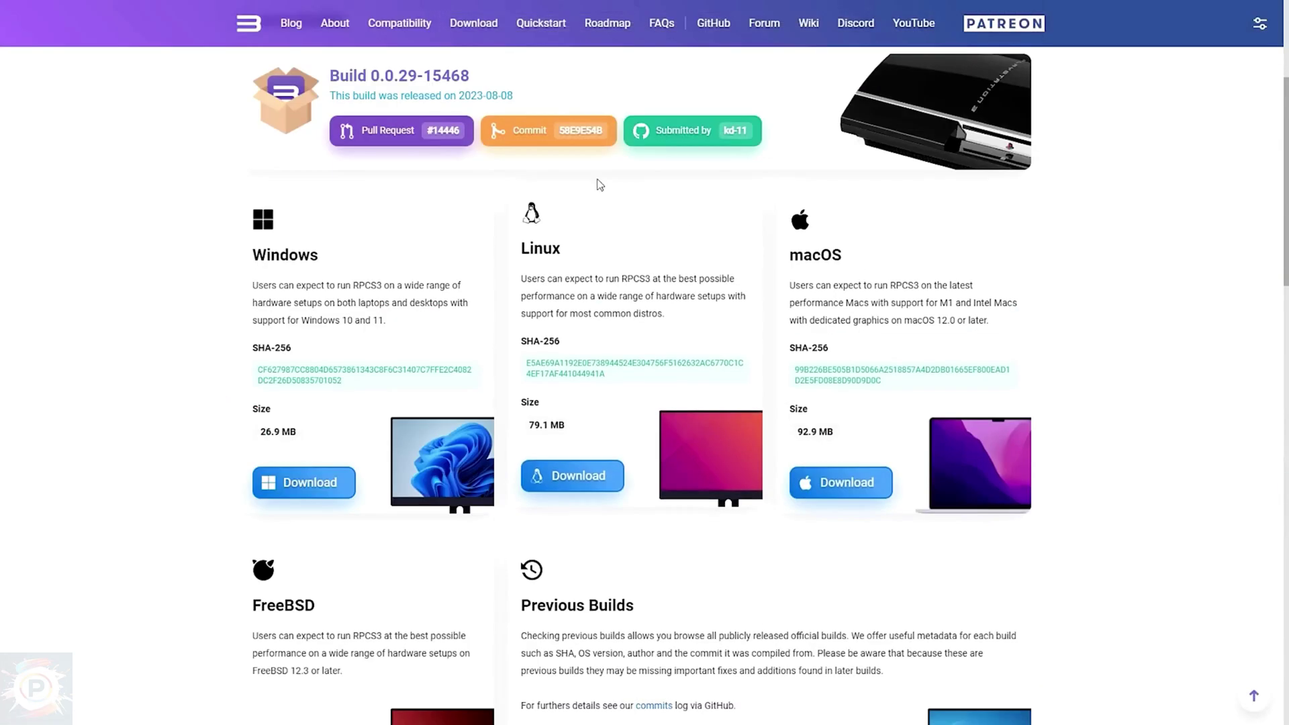
Step: Open the RPCS3 Quickstart guide and scroll through its hardware requirements
left_click(545, 26)
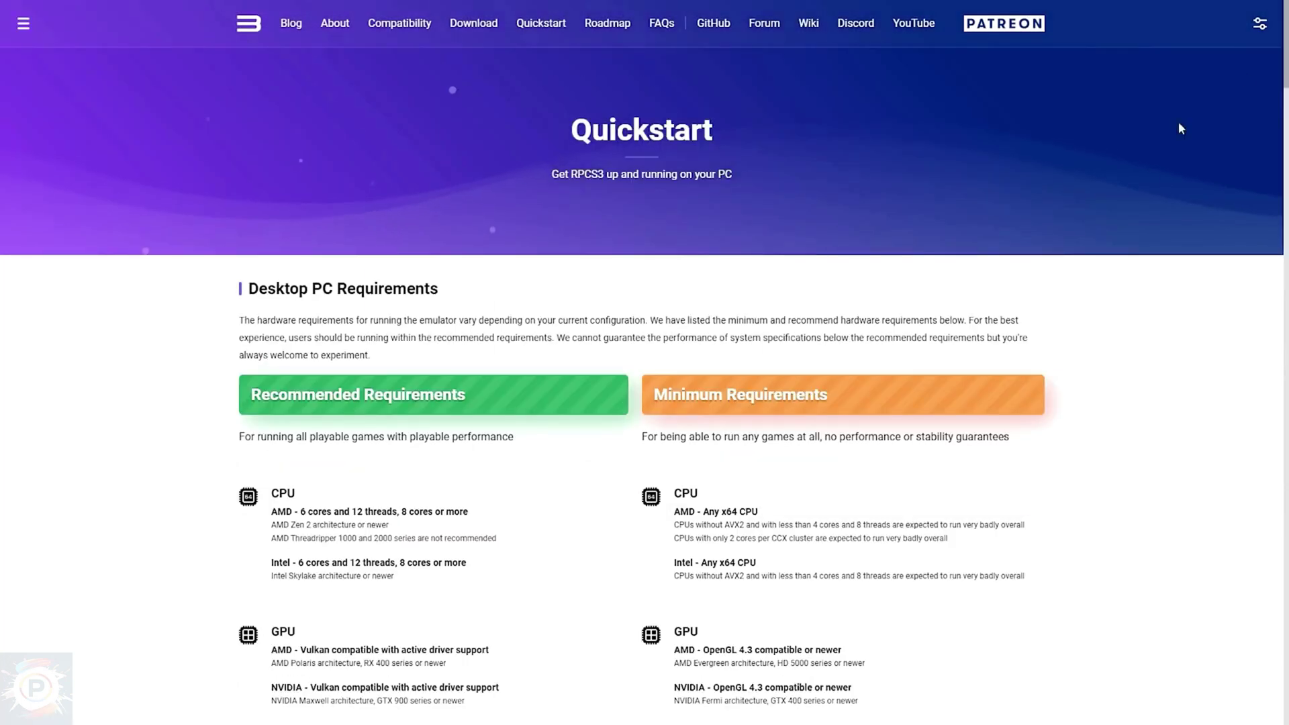
scroll(1262, 100, "down", 5)
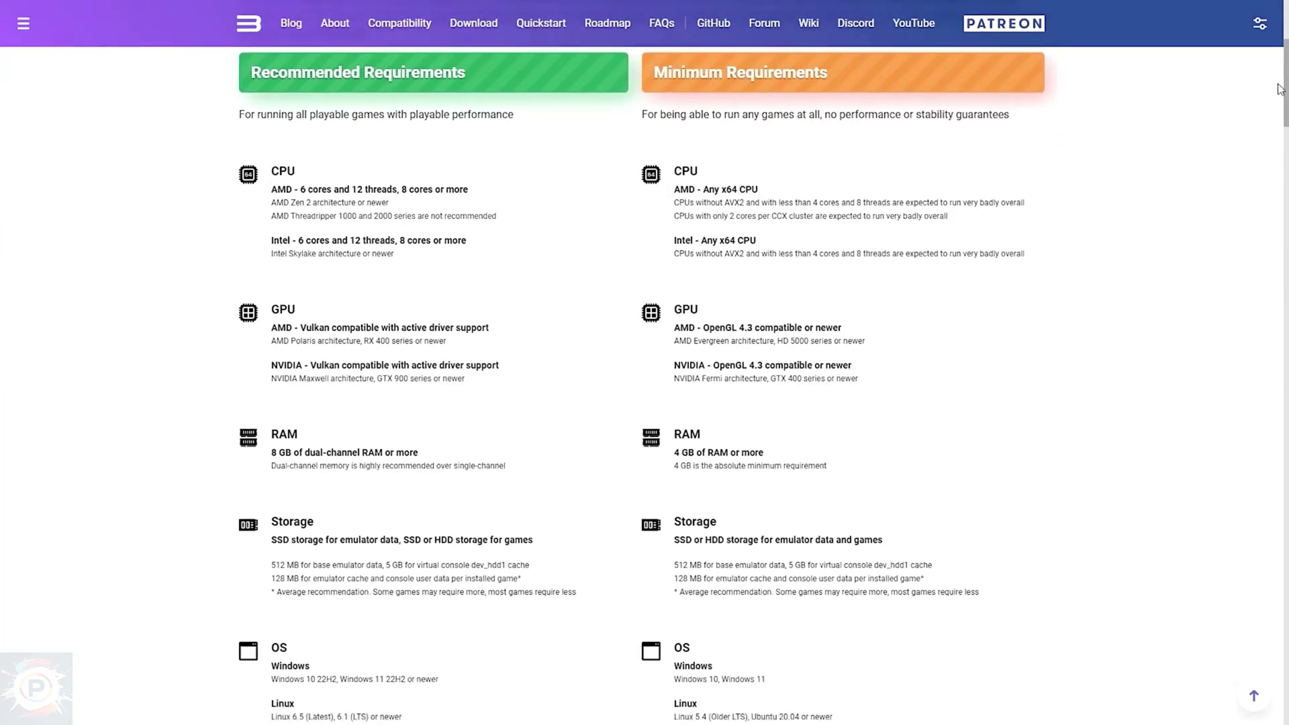
left_click_drag(1278, 89, 1274, 187)
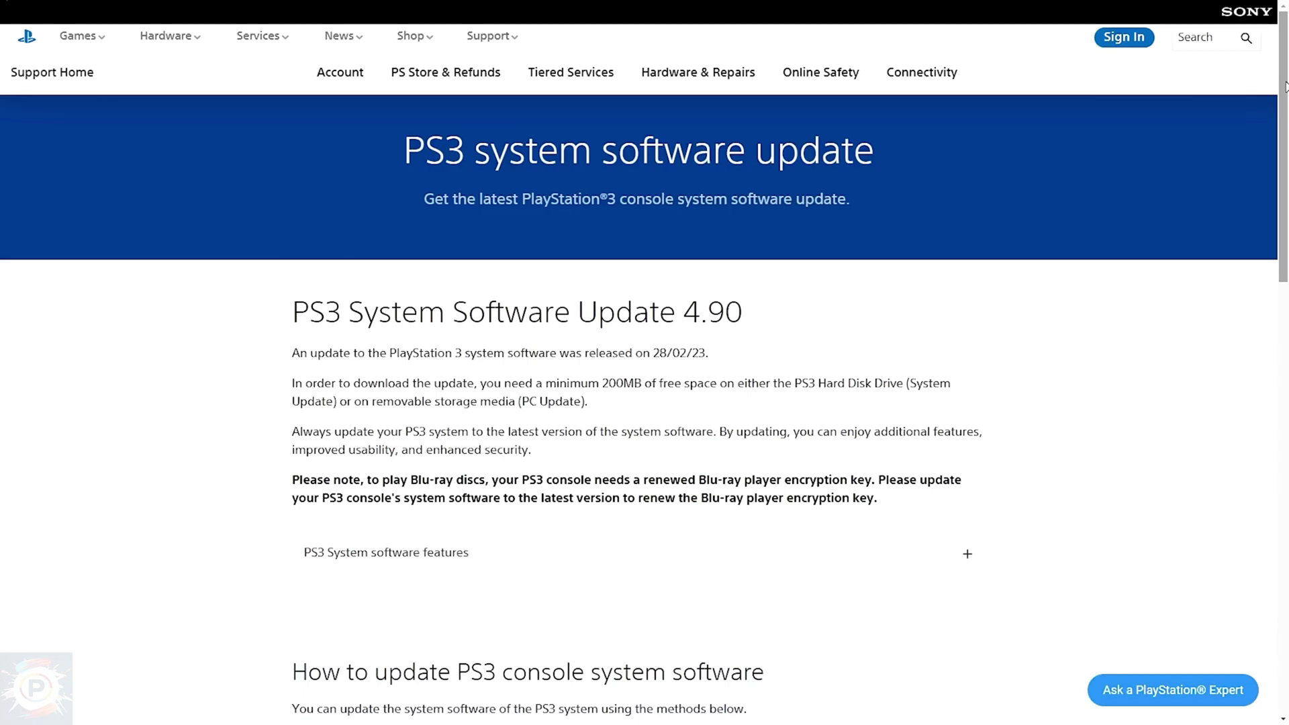
Step: Expand 'Update using a computer' and save the PS3UPDAT.PUP update file to the desktop
left_click_drag(1285, 86, 1269, 230)
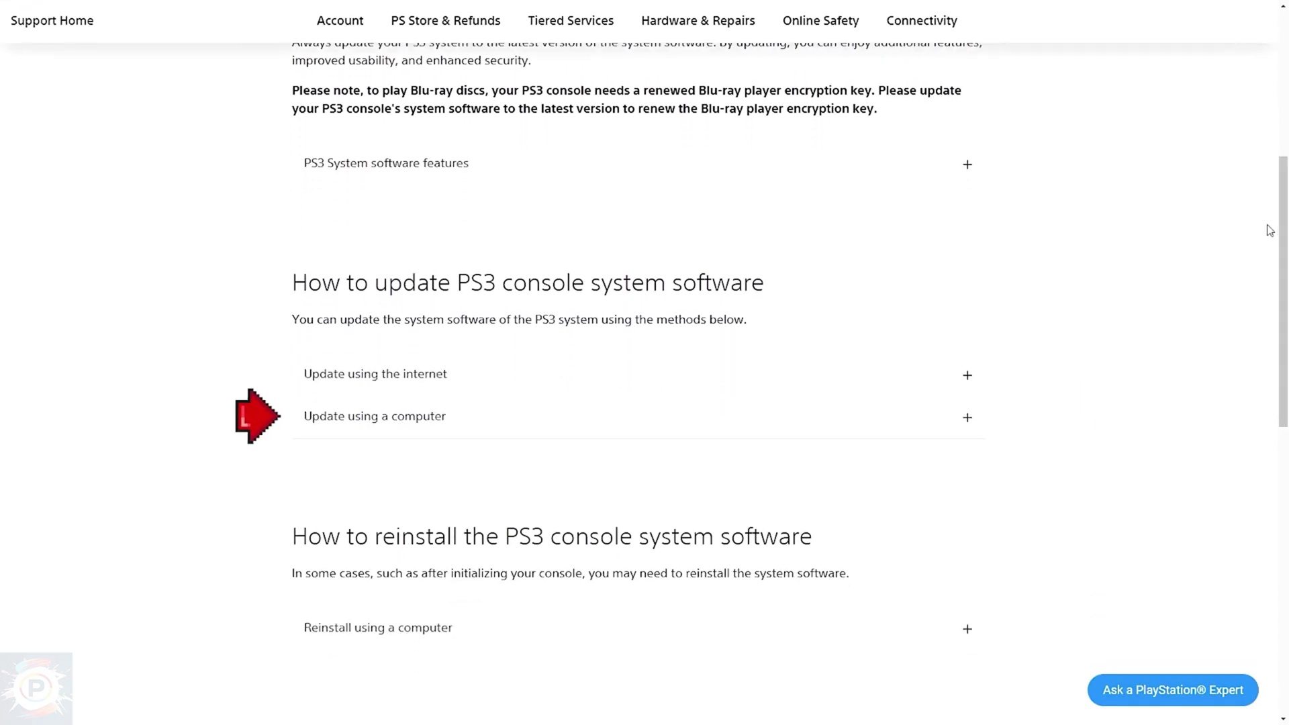
left_click(967, 422)
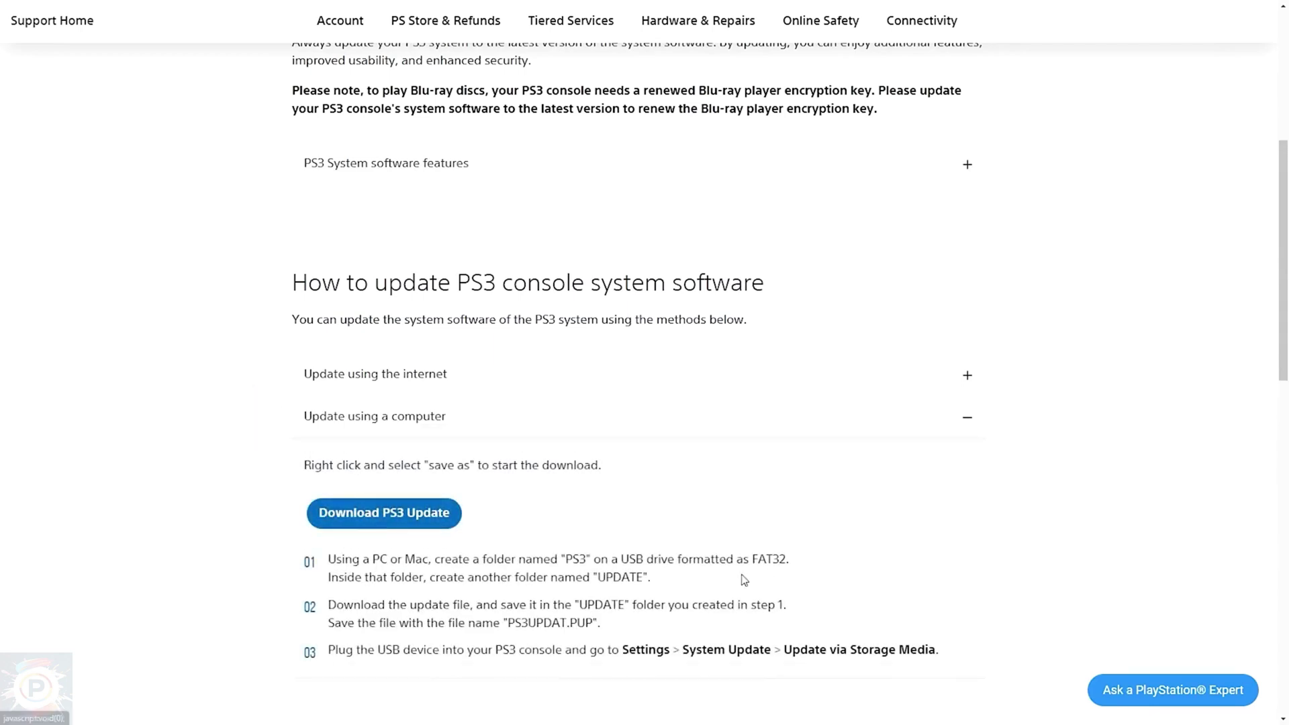
right_click(402, 520)
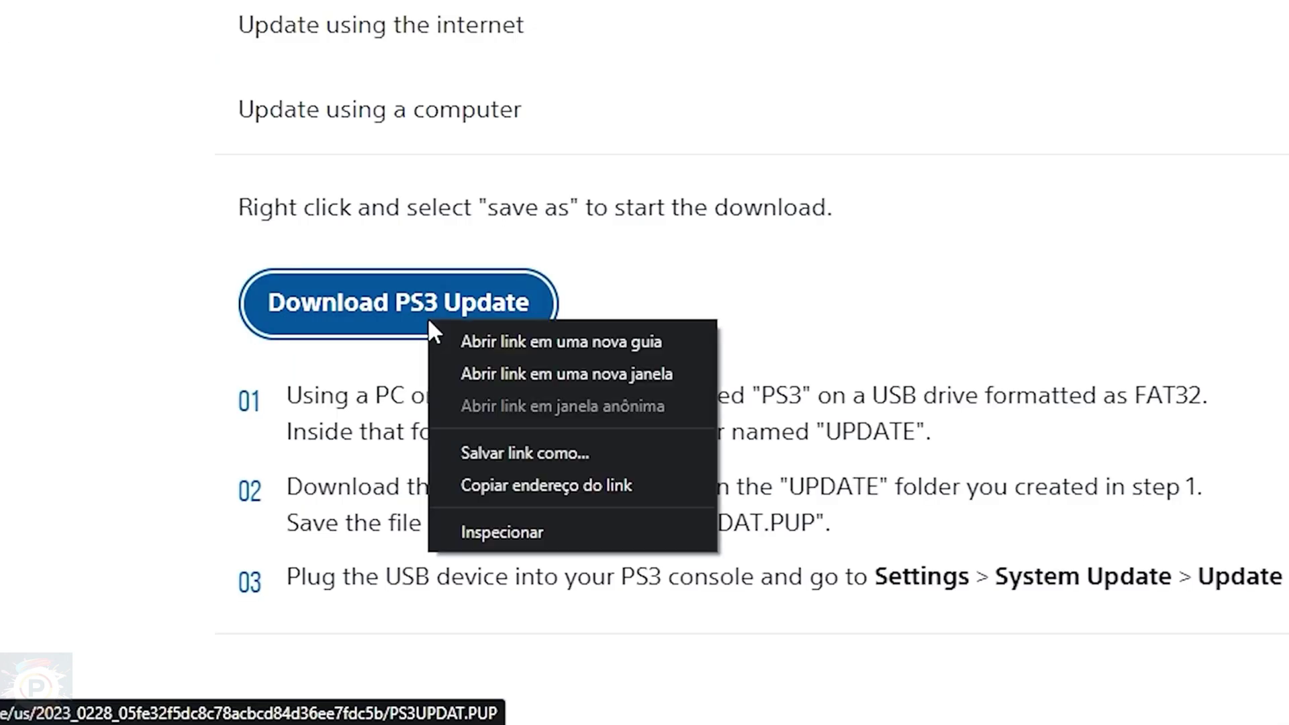
left_click(547, 453)
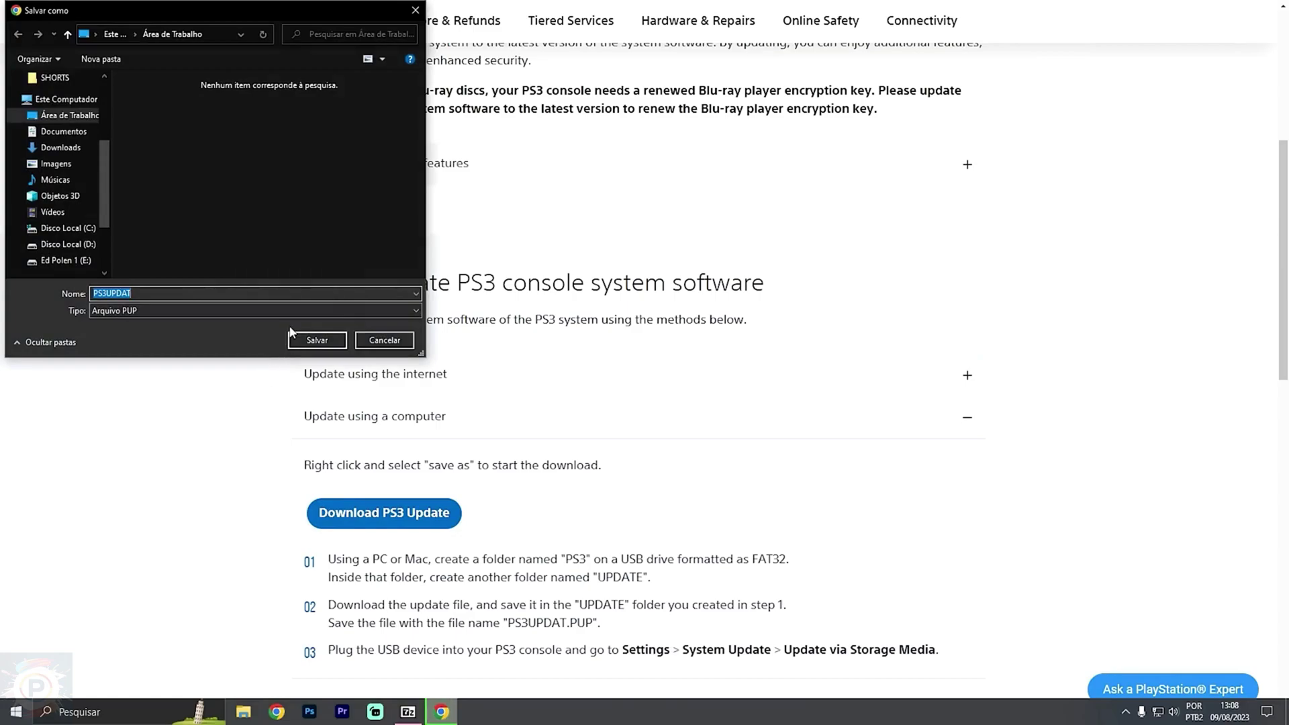
left_click(325, 341)
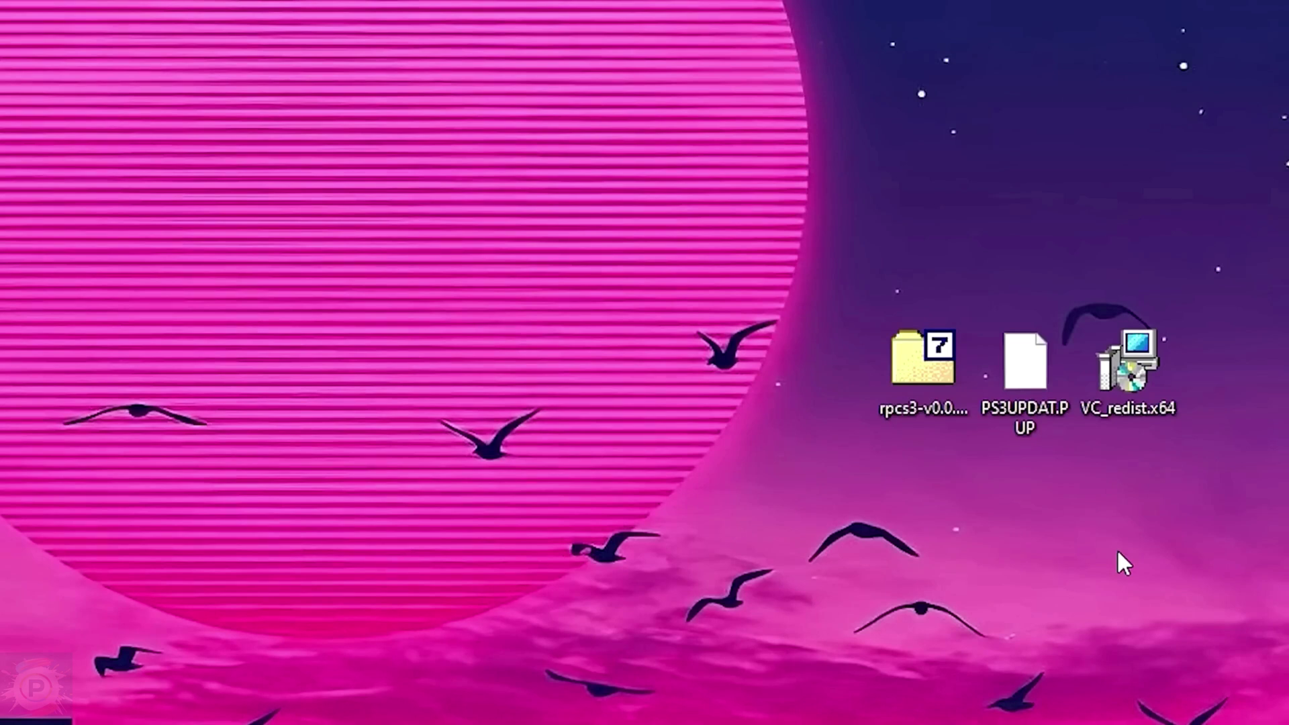
Step: Run VC_redist.x64 from the desktop and accept its licence terms
double_click(1134, 403)
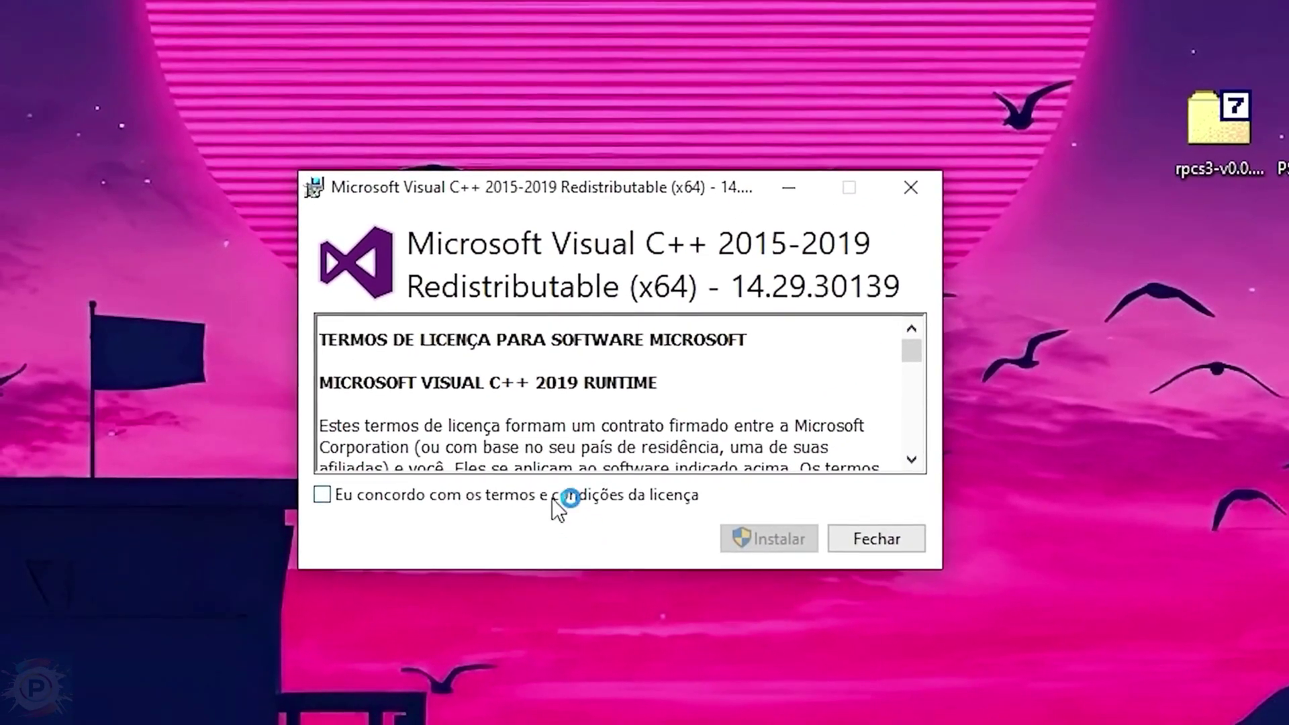
left_click(546, 495)
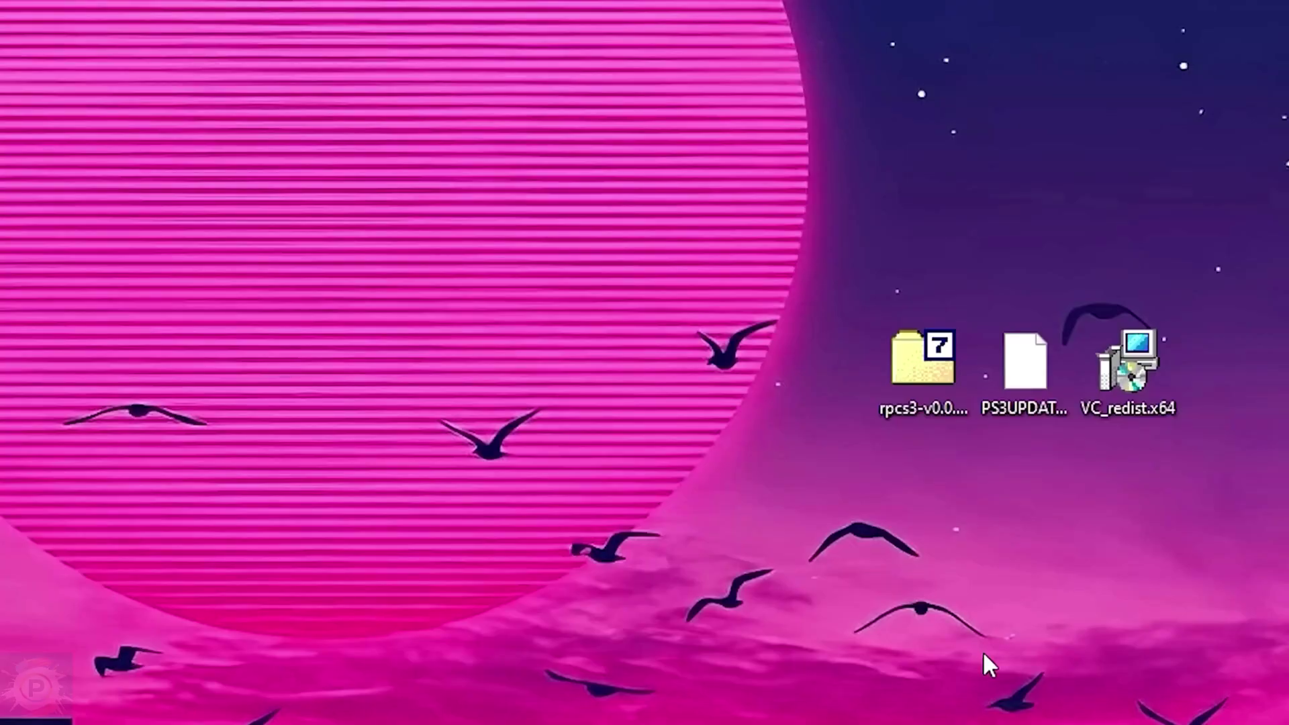
Step: Extract the rpcs3 archive with 7-Zip into its own folder and launch rpcs3.exe
right_click(916, 405)
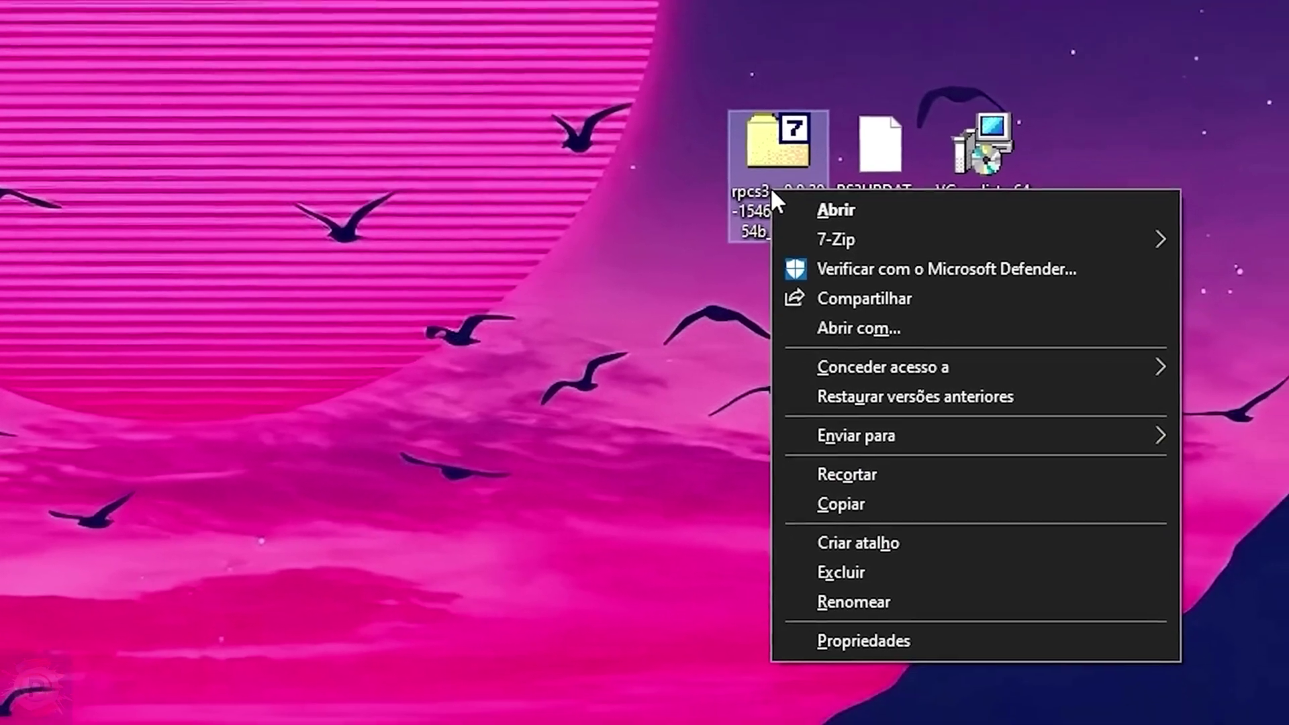
mouse_move(827, 219)
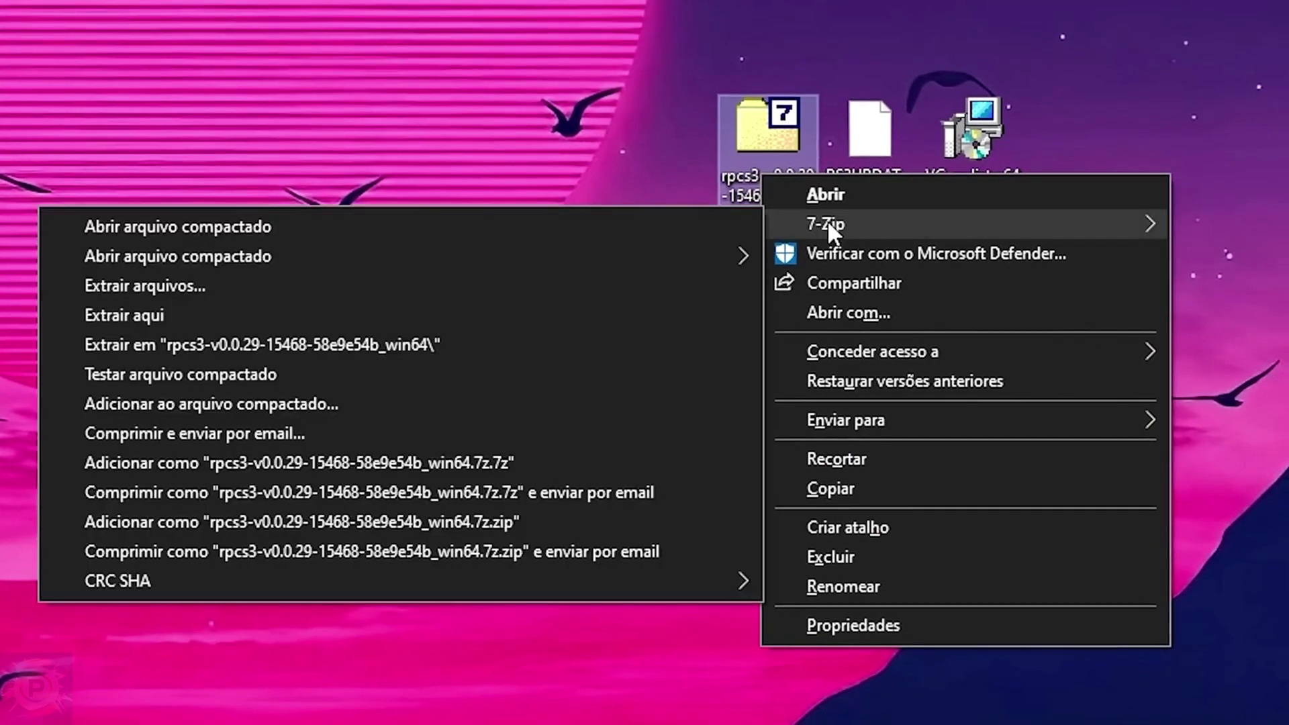
left_click(212, 344)
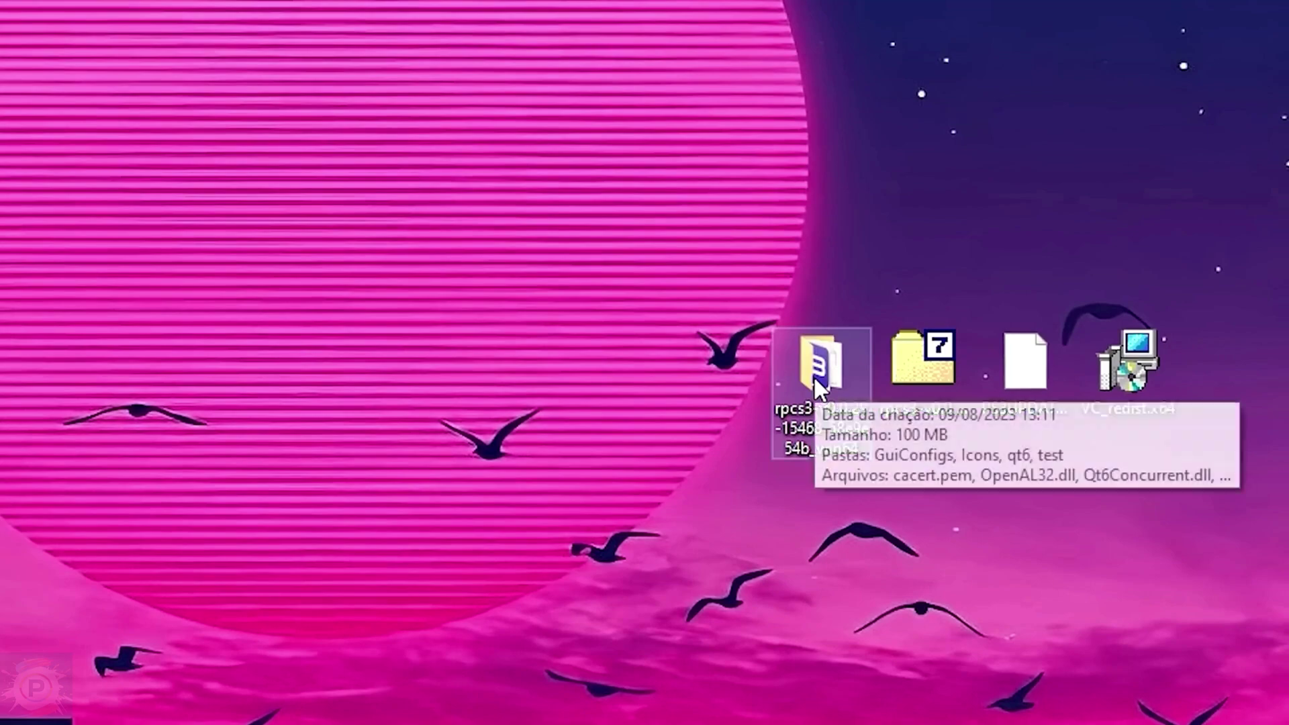
double_click(814, 379)
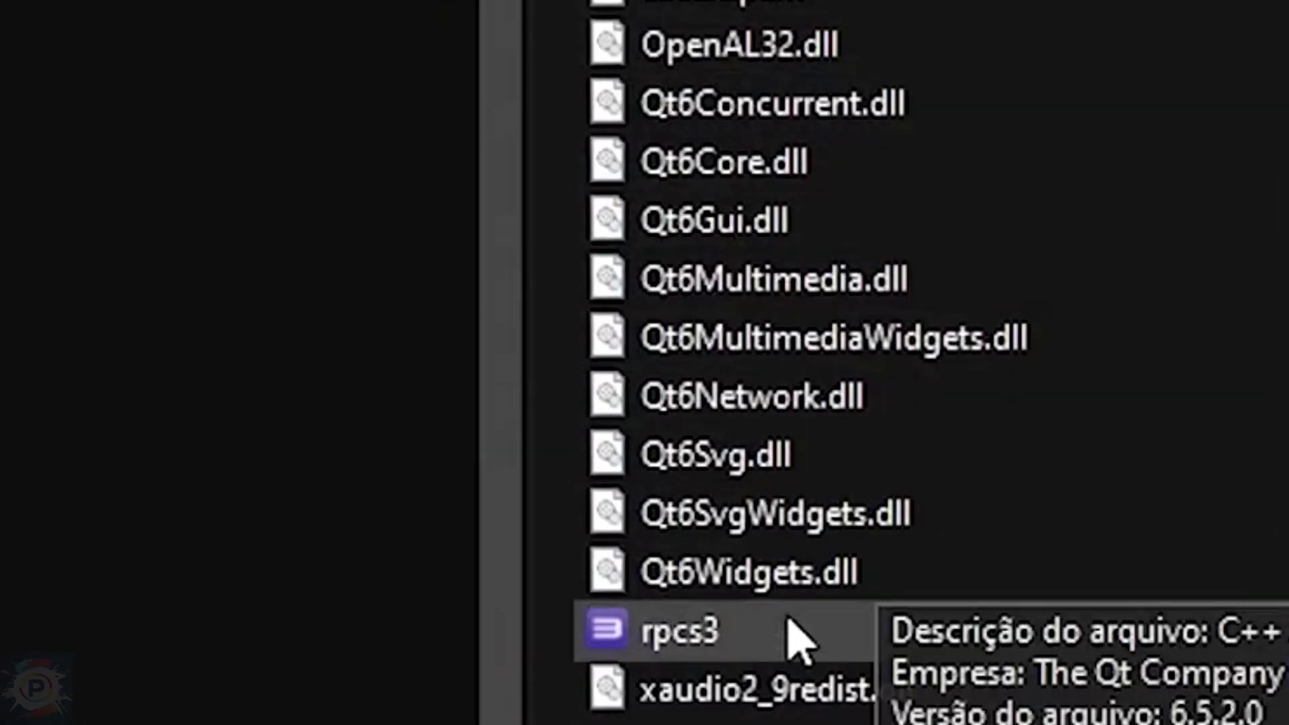
left_click(733, 643)
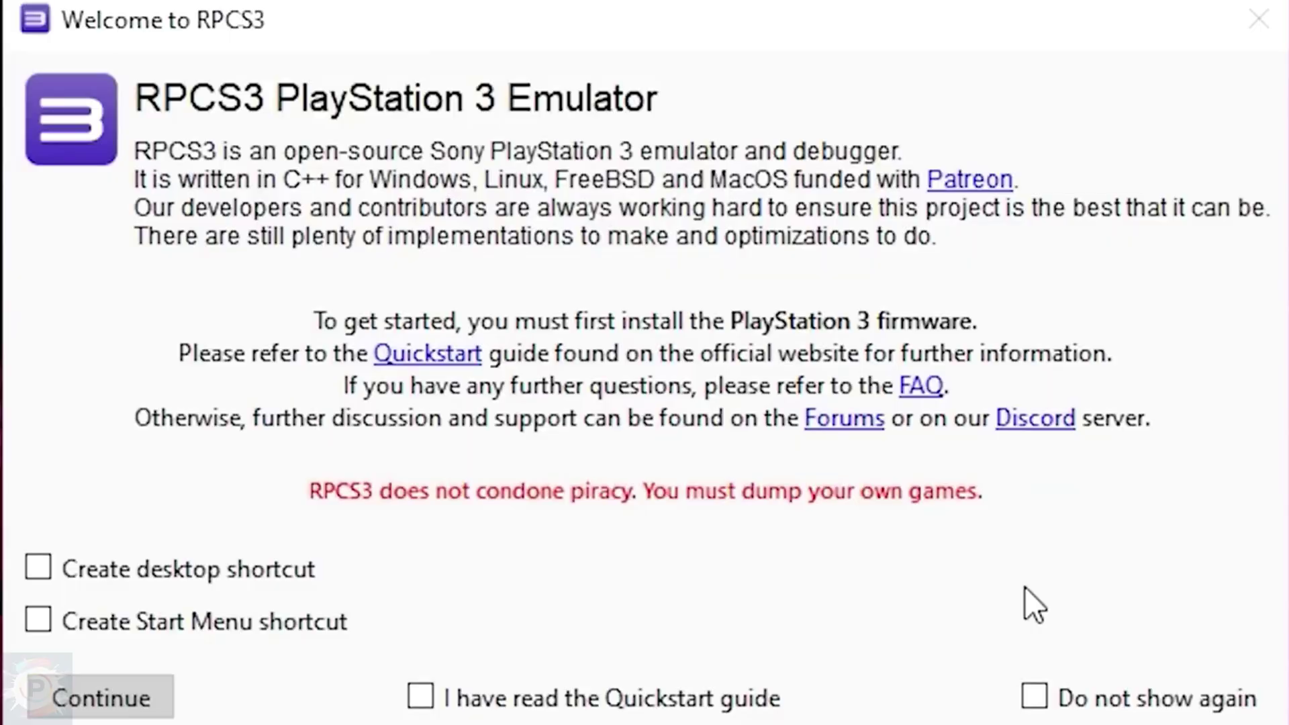
Step: Tick 'I have read the Quickstart guide' and 'Do not show again', then continue
left_click(696, 702)
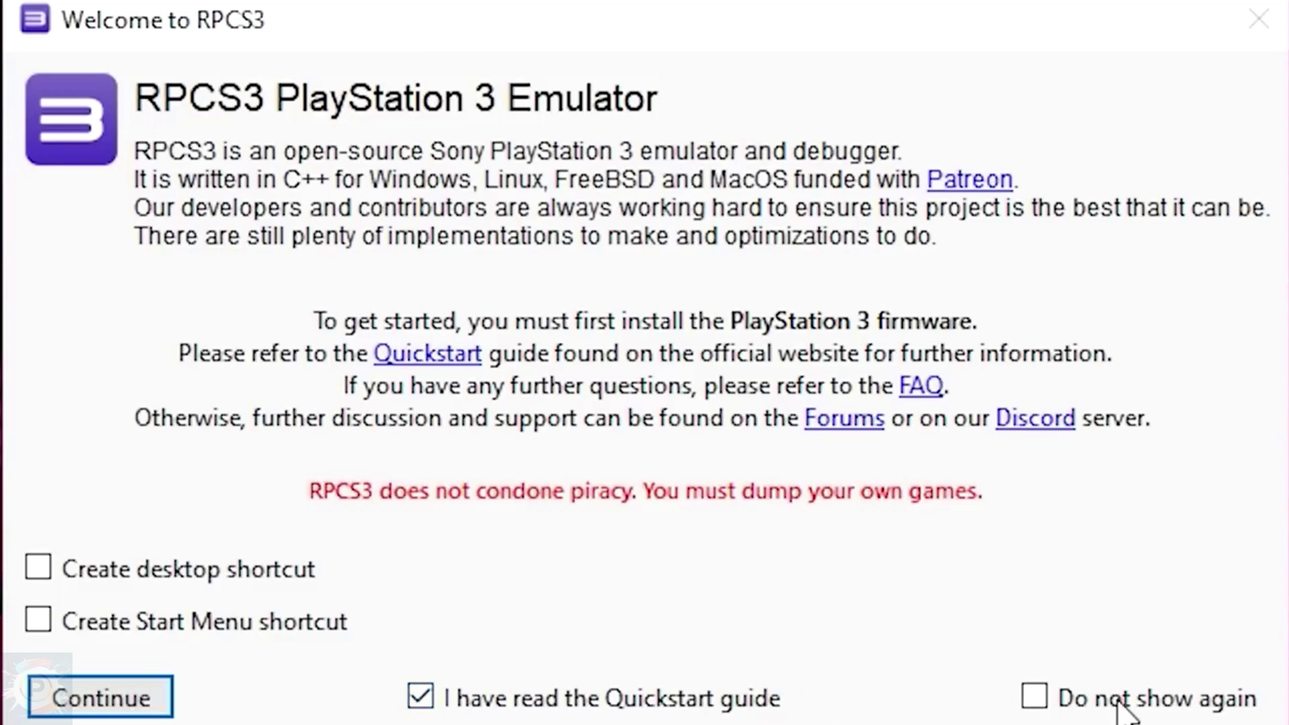
left_click(1043, 710)
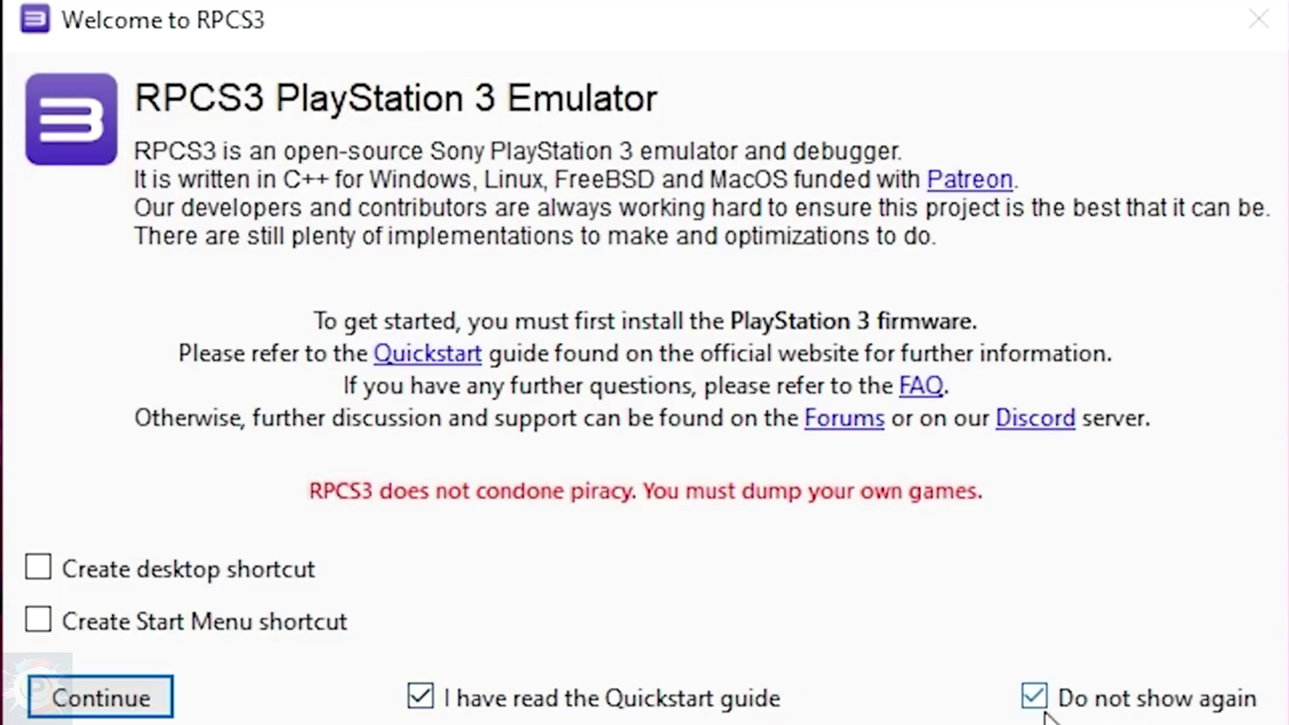
left_click(134, 700)
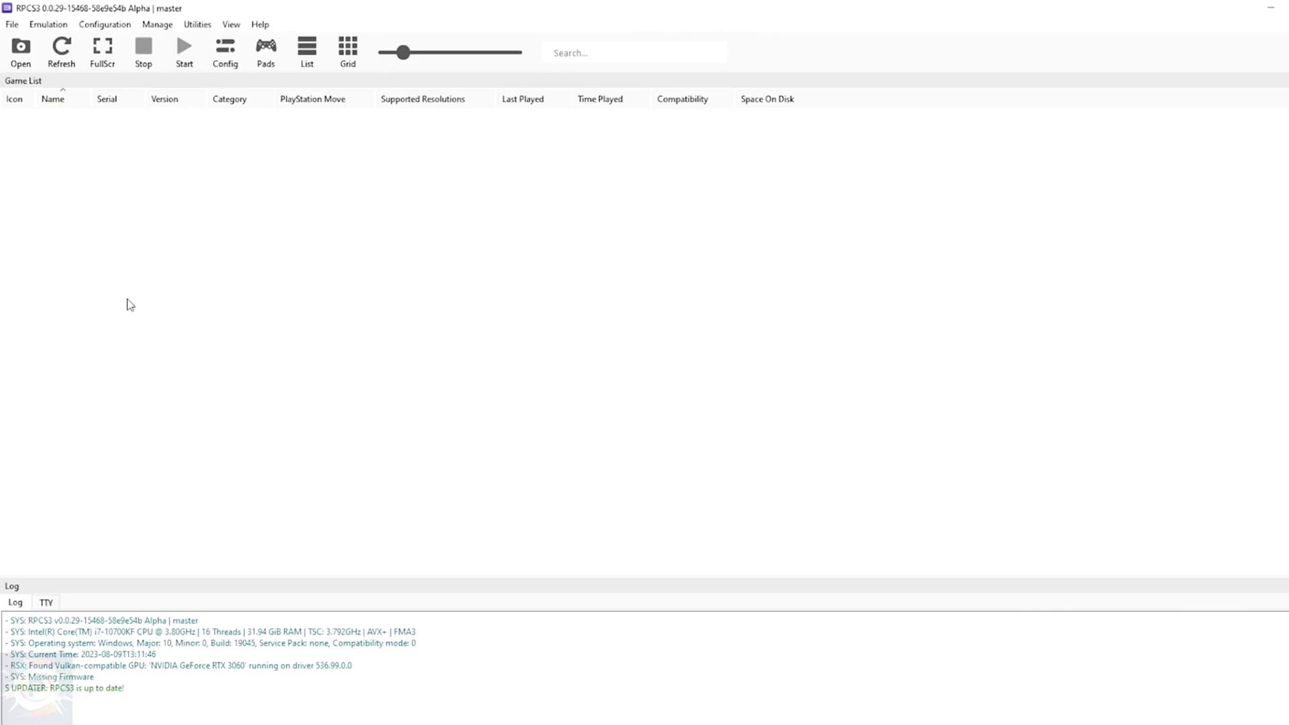
Step: Install the PS3 firmware from PS3UPDAT.PUP and acknowledge the Success message
left_click(13, 25)
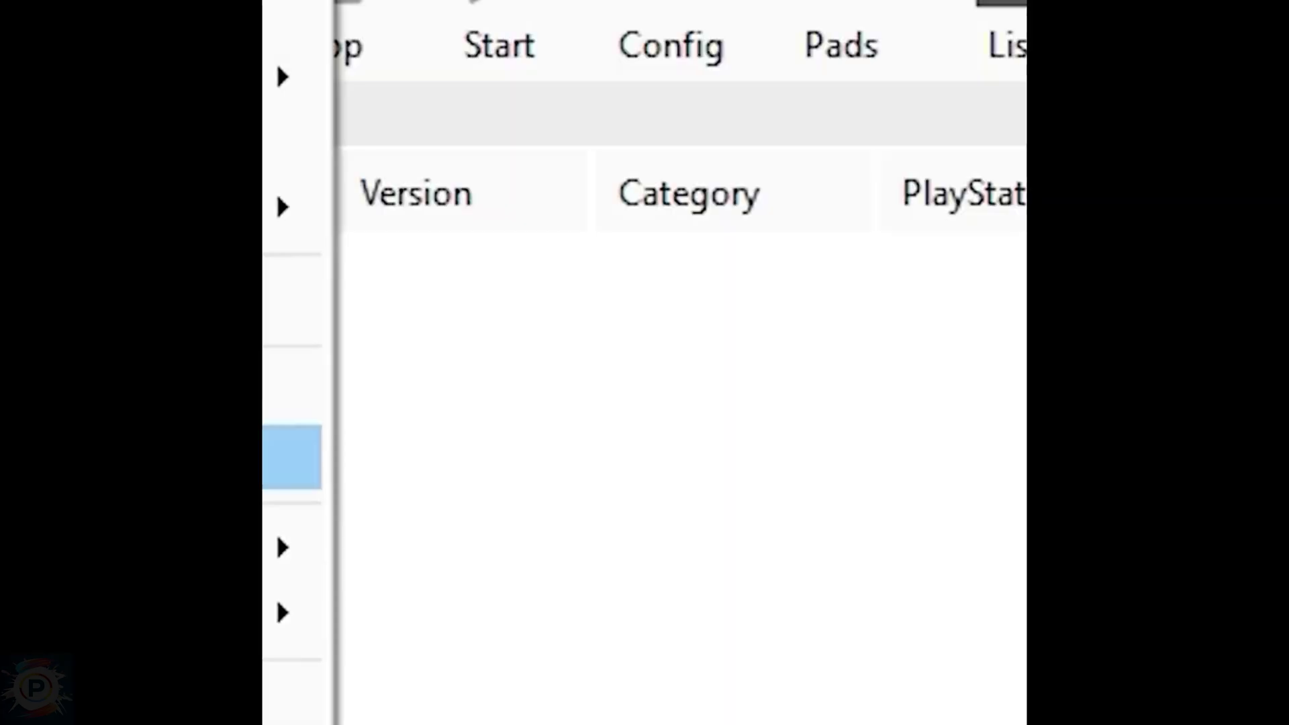
left_click(134, 416)
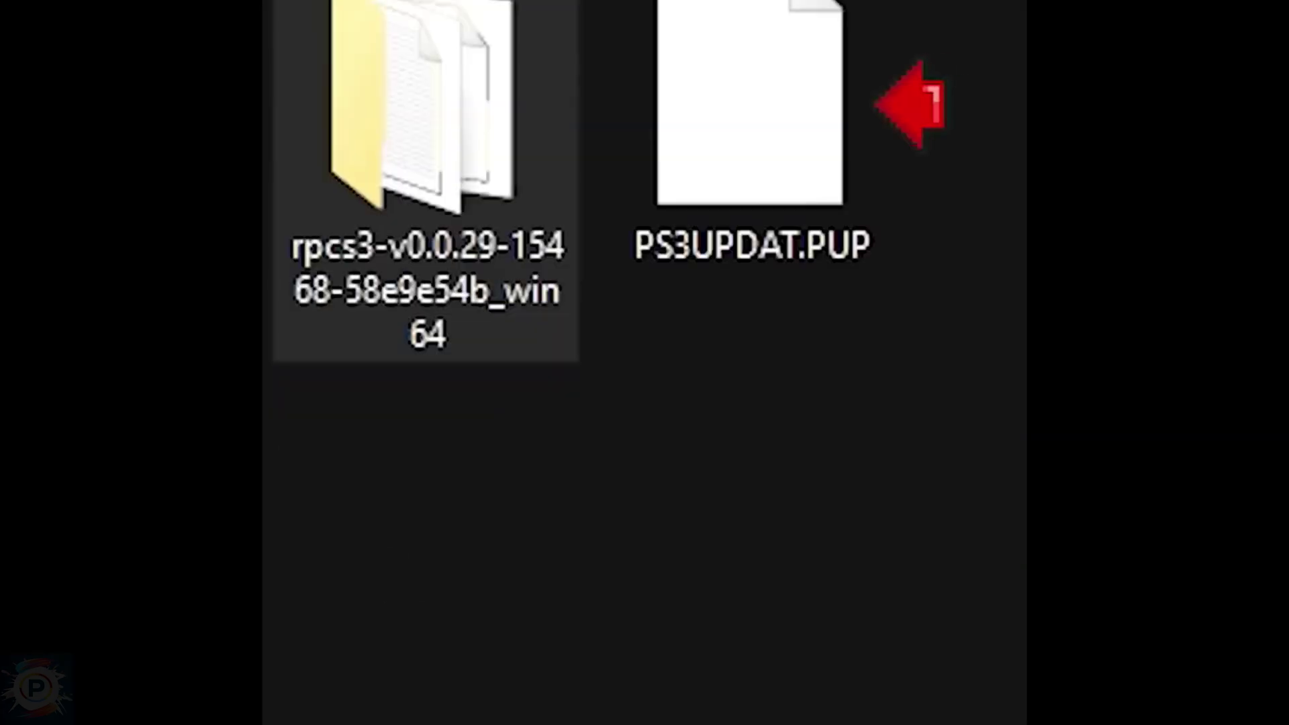
double_click(779, 257)
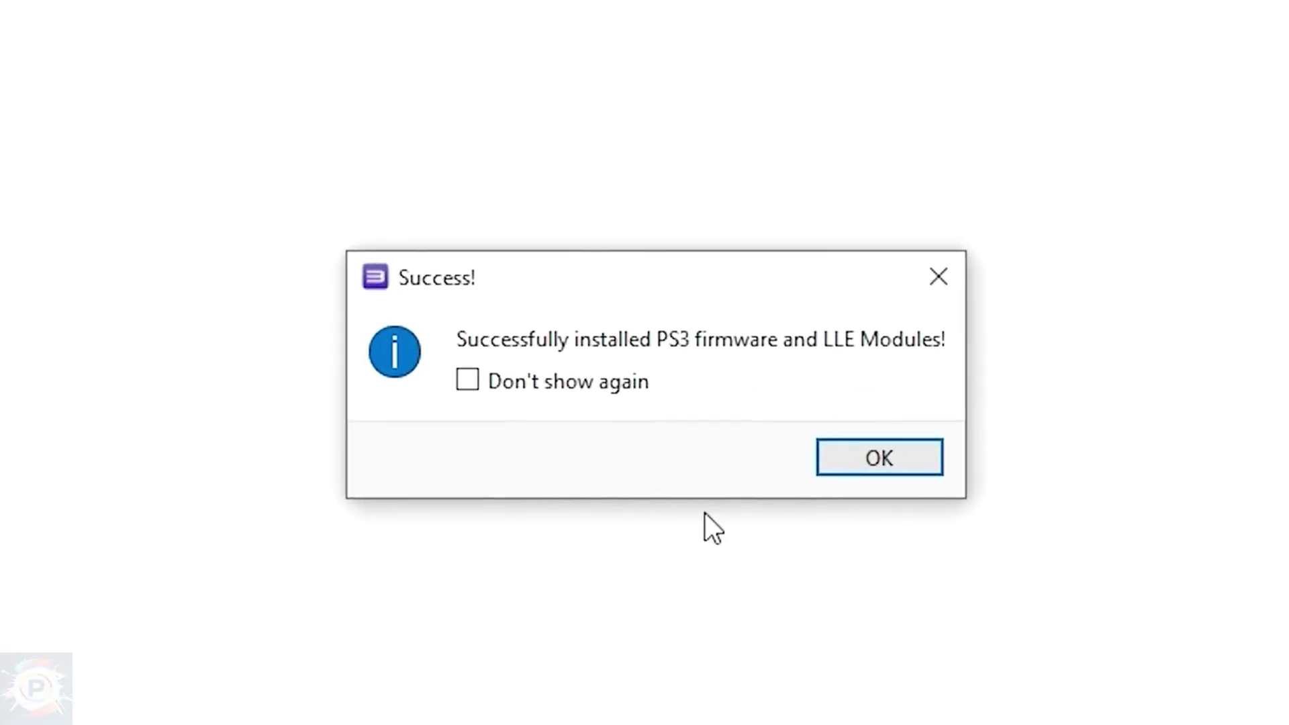
left_click(890, 462)
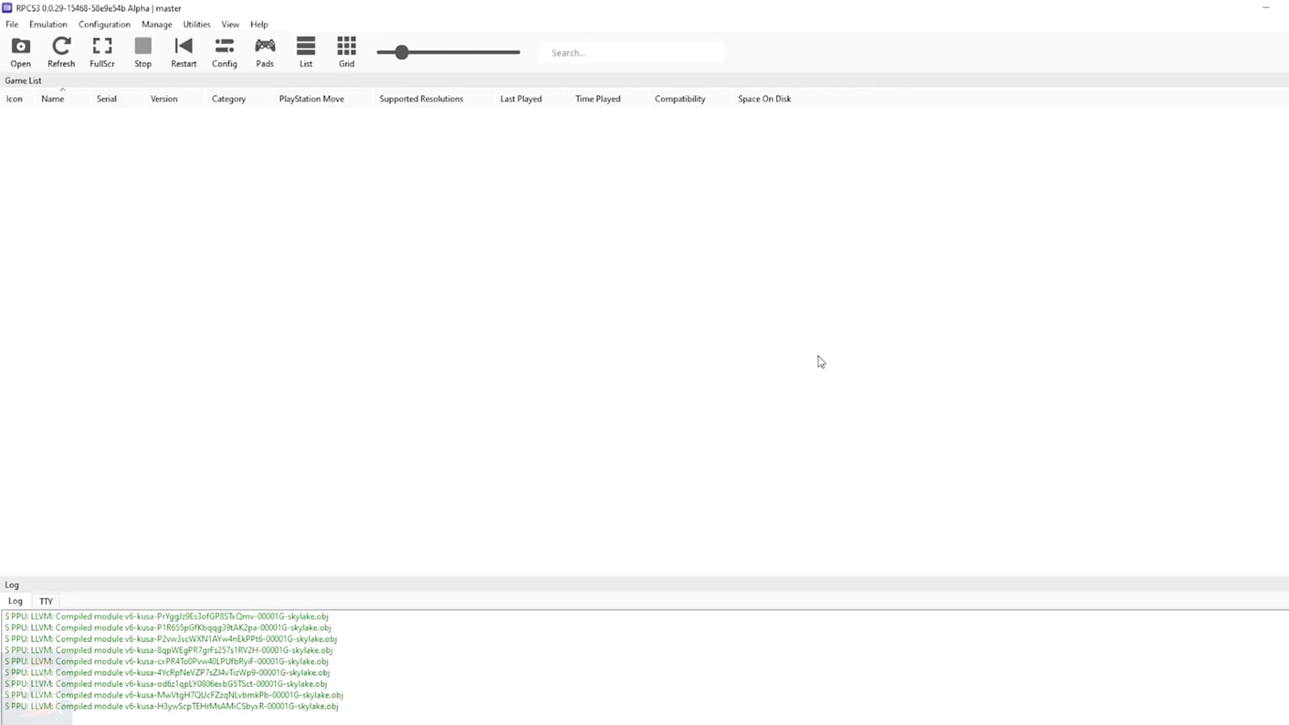
Step: Download the latest patches in the Patch Manager and scroll the updated list
left_click(157, 25)
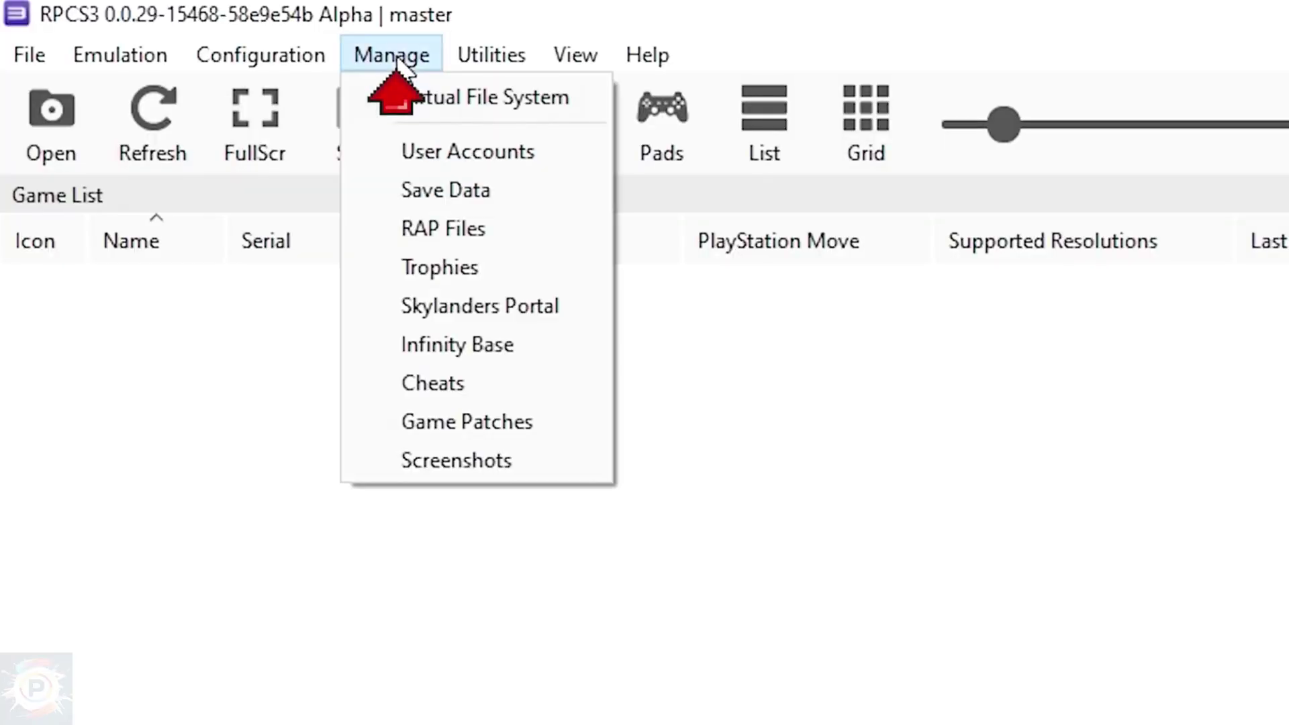
left_click(490, 431)
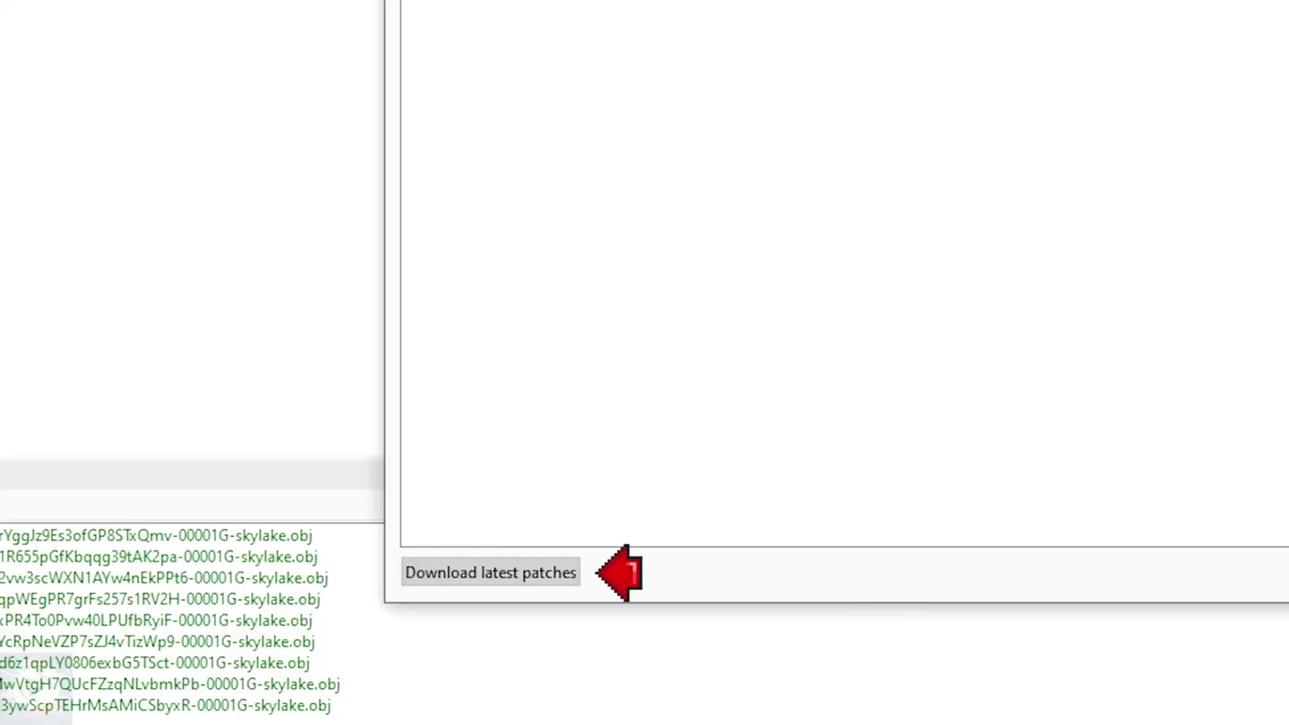
left_click(490, 572)
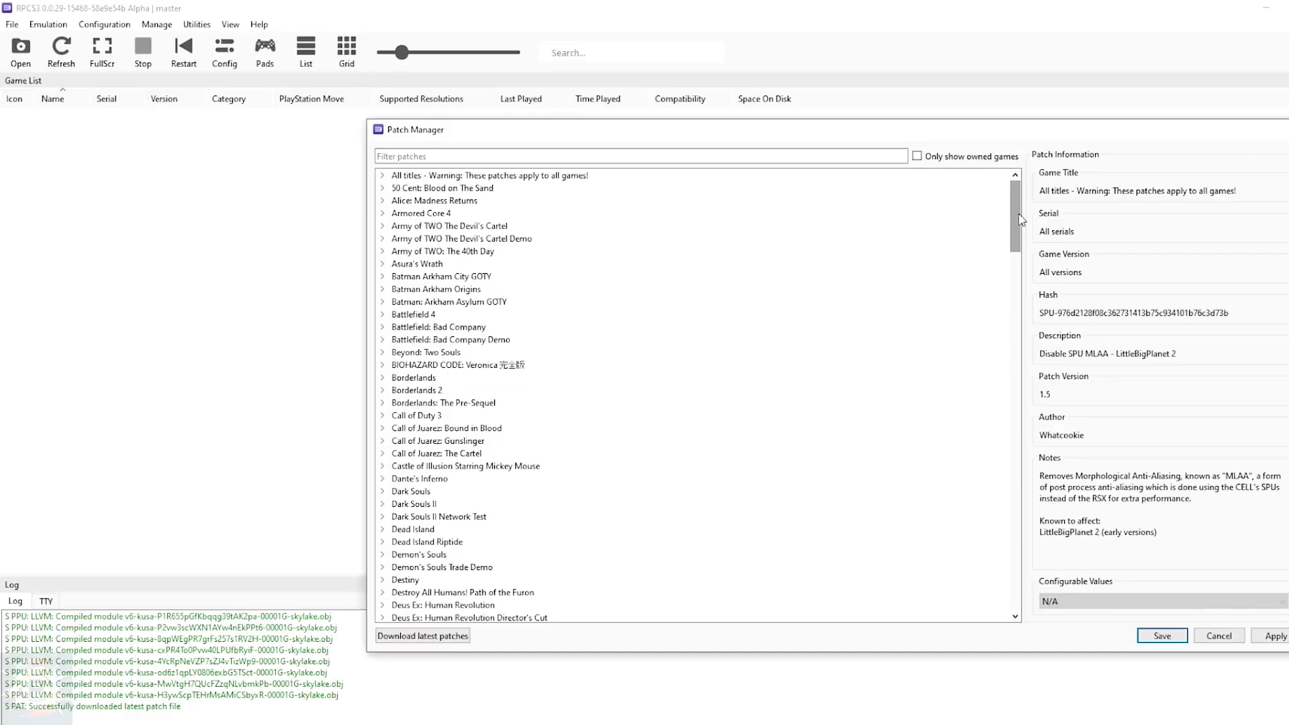
left_click_drag(1017, 219, 1049, 532)
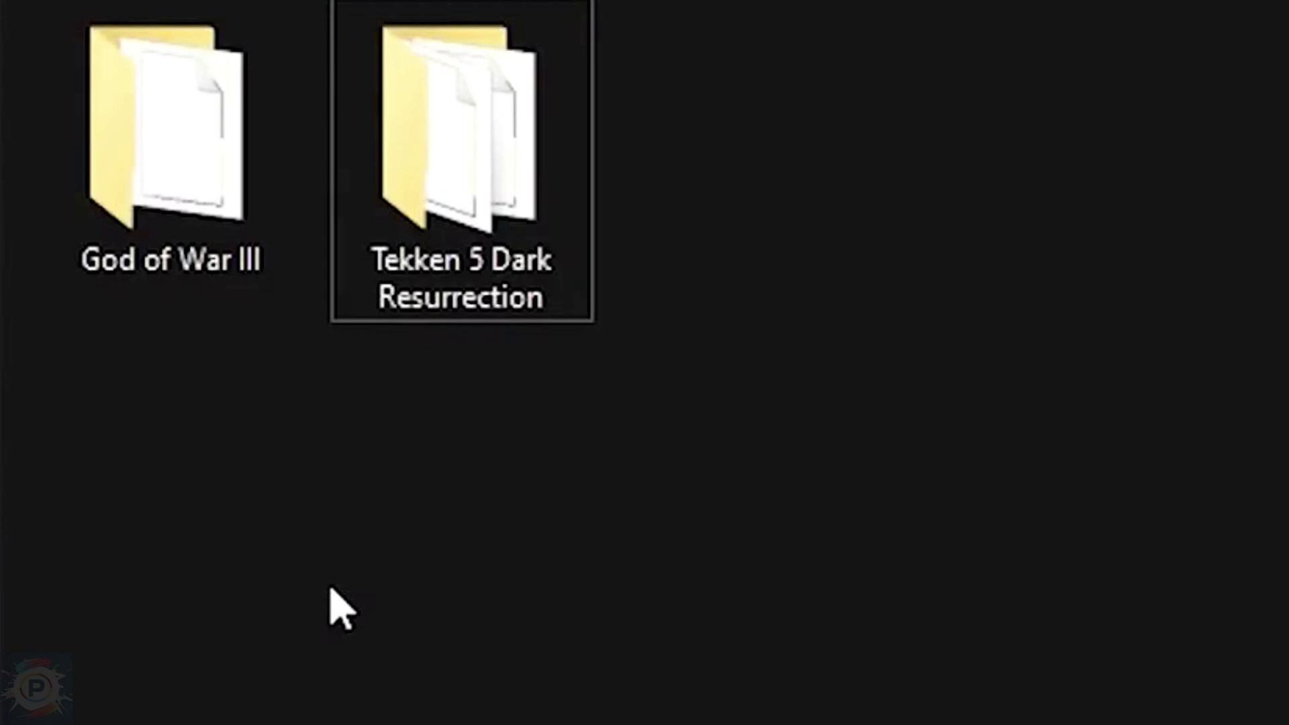
Step: Browse the Tekken 5 and God of War III folders, checking God of War III's PS3_GAME folder
double_click(426, 299)
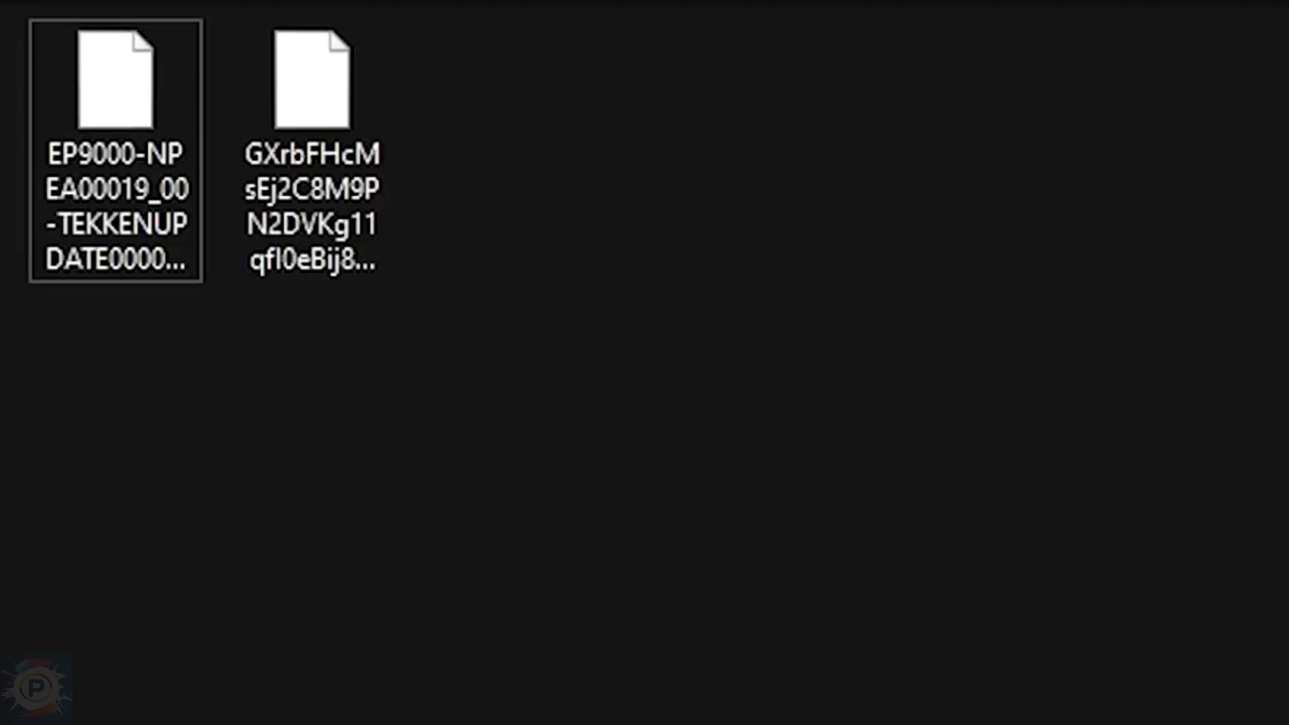
key("alt+Left")
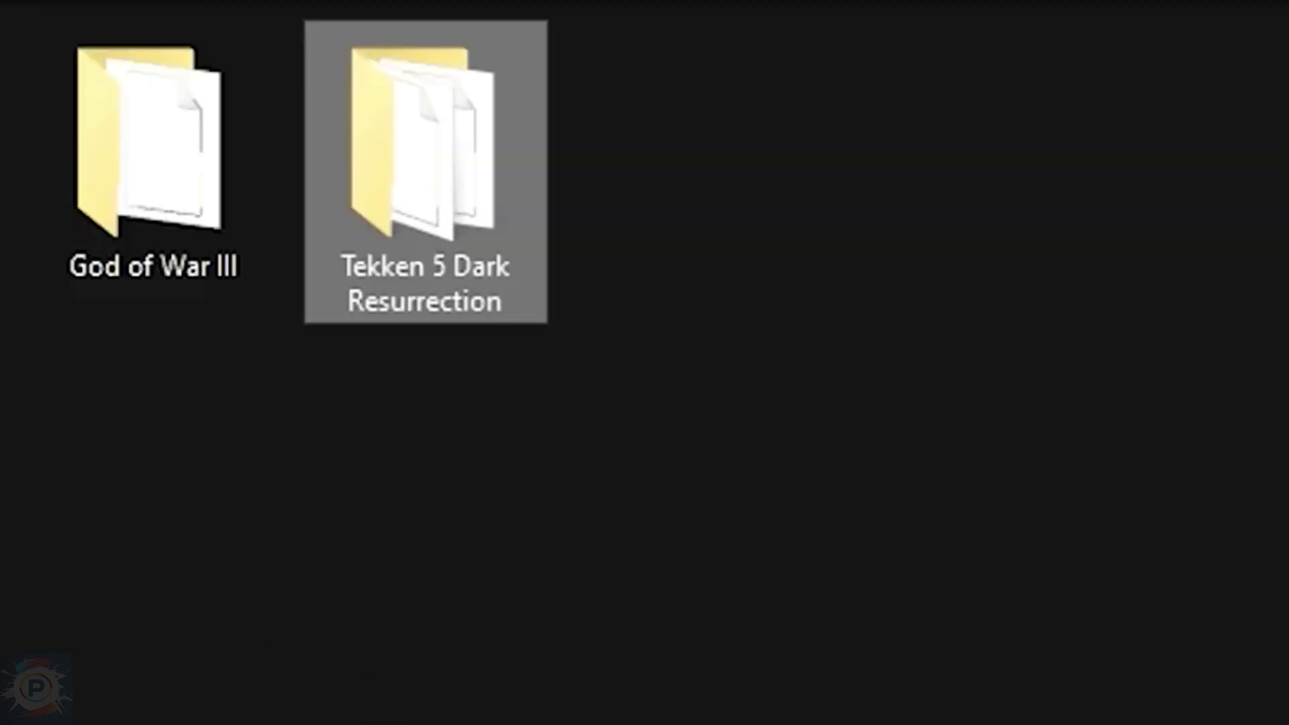
double_click(180, 278)
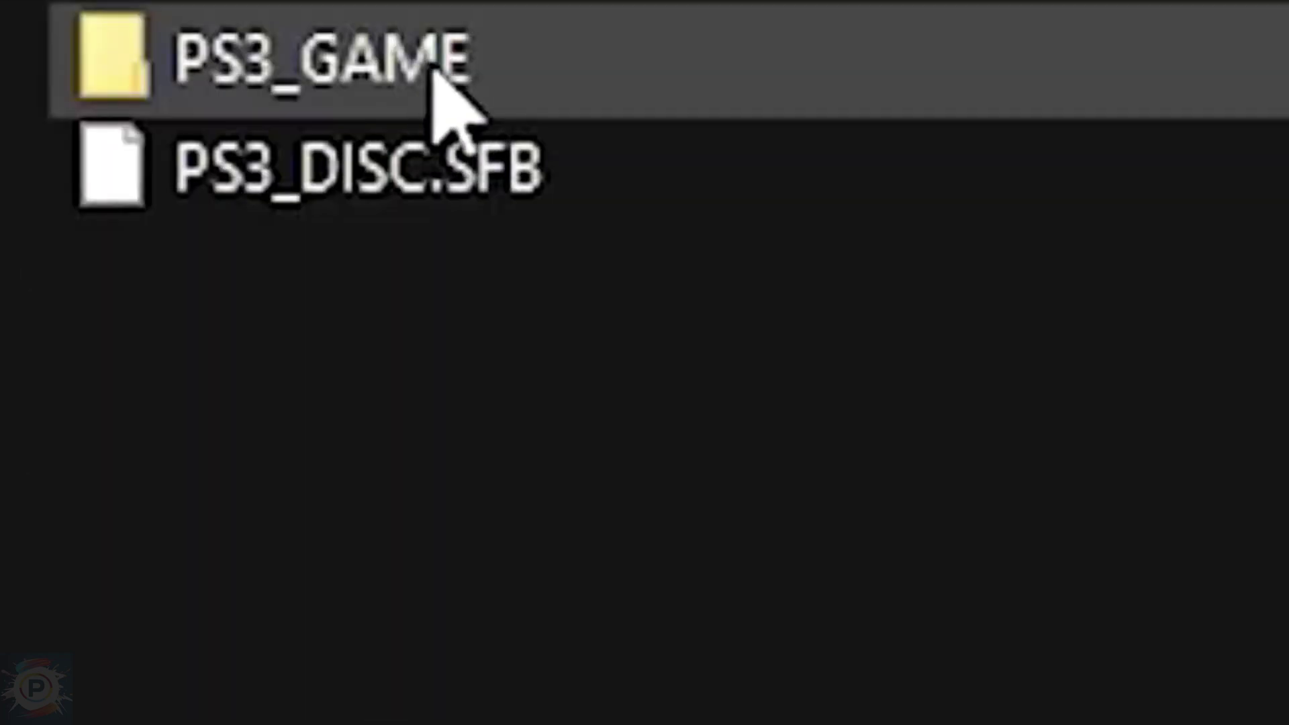
double_click(431, 67)
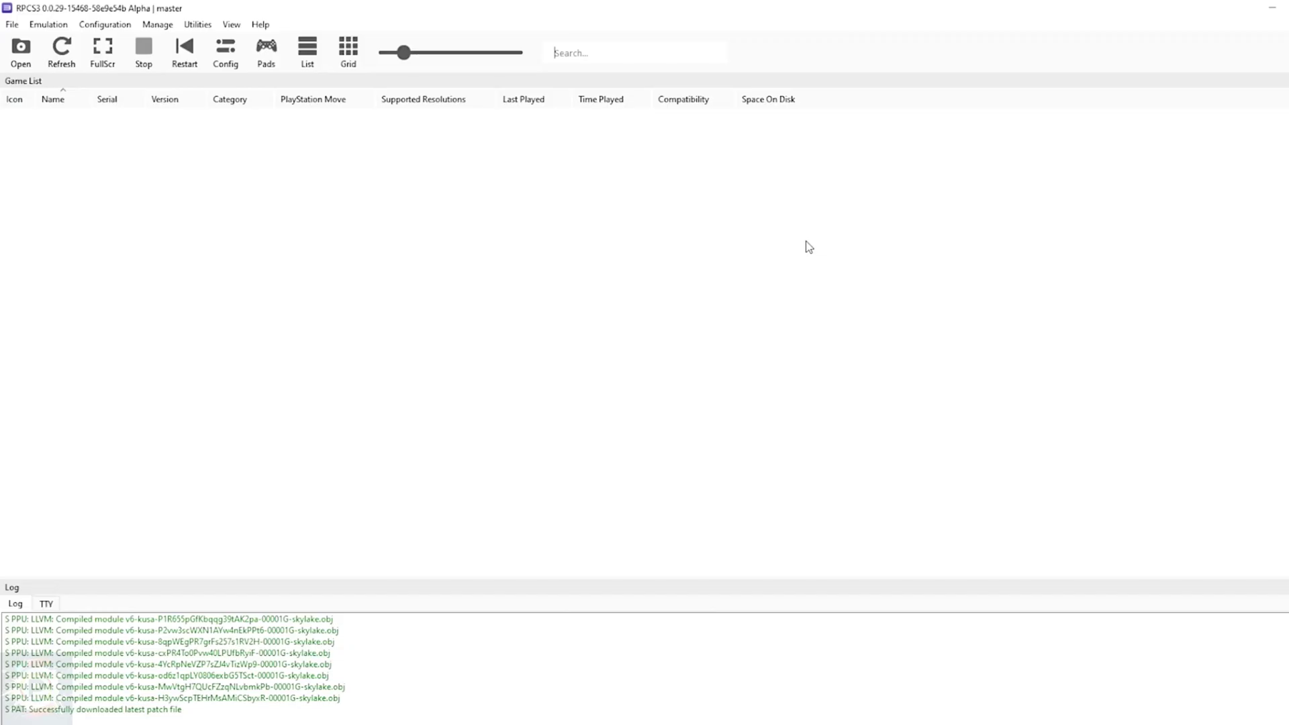
Step: Install the Tekken 5 Dark Resurrection .pkg, then begin installing its rap licence file
left_click(5, 24)
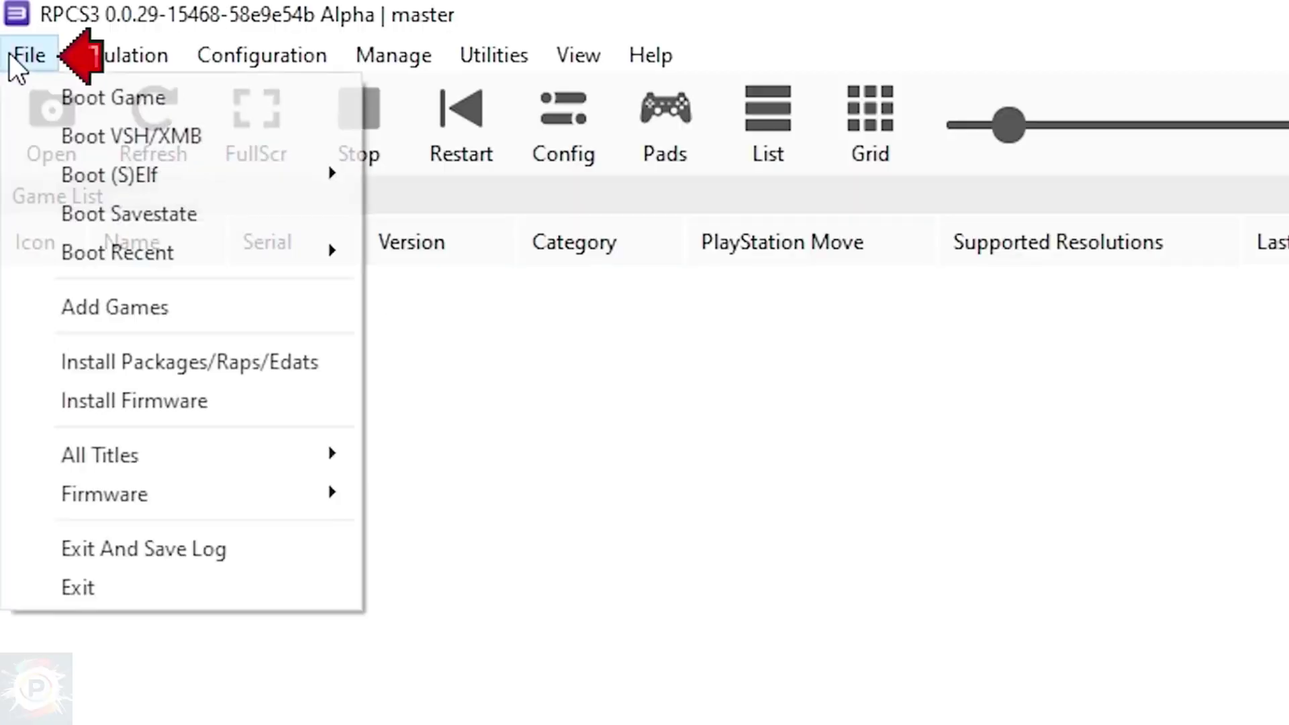
left_click(166, 364)
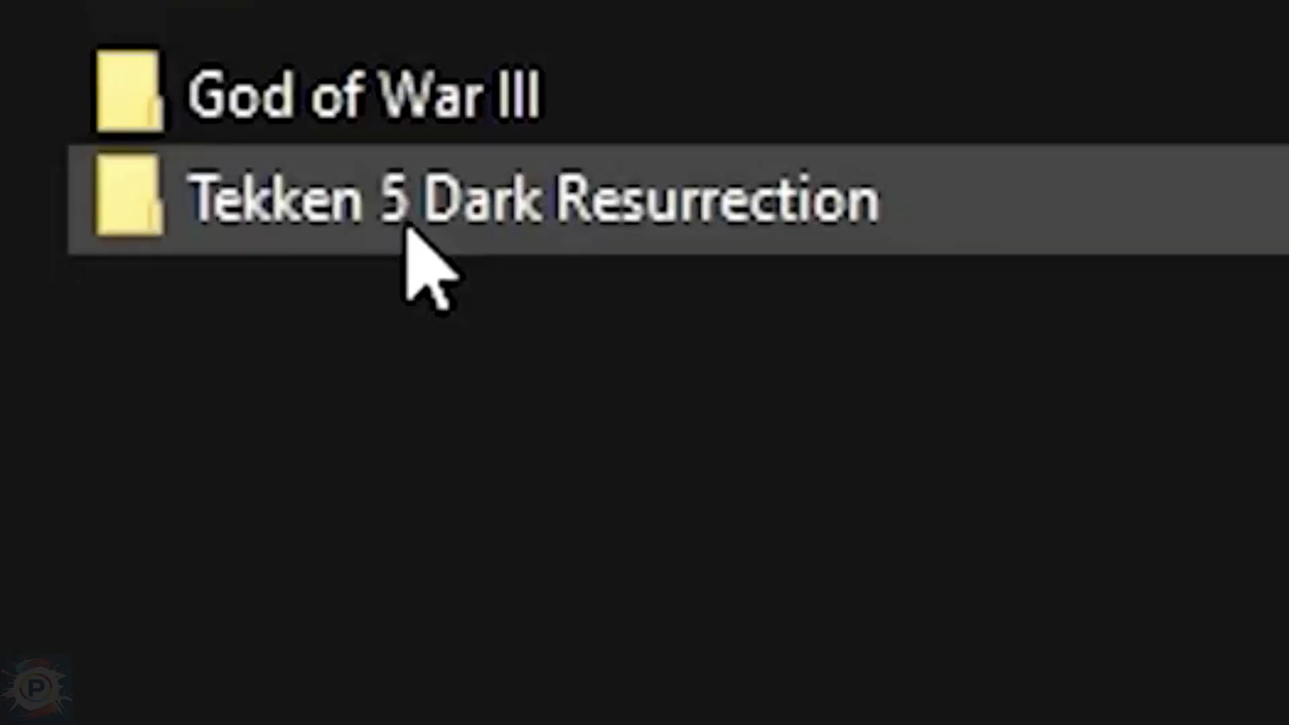
double_click(408, 228)
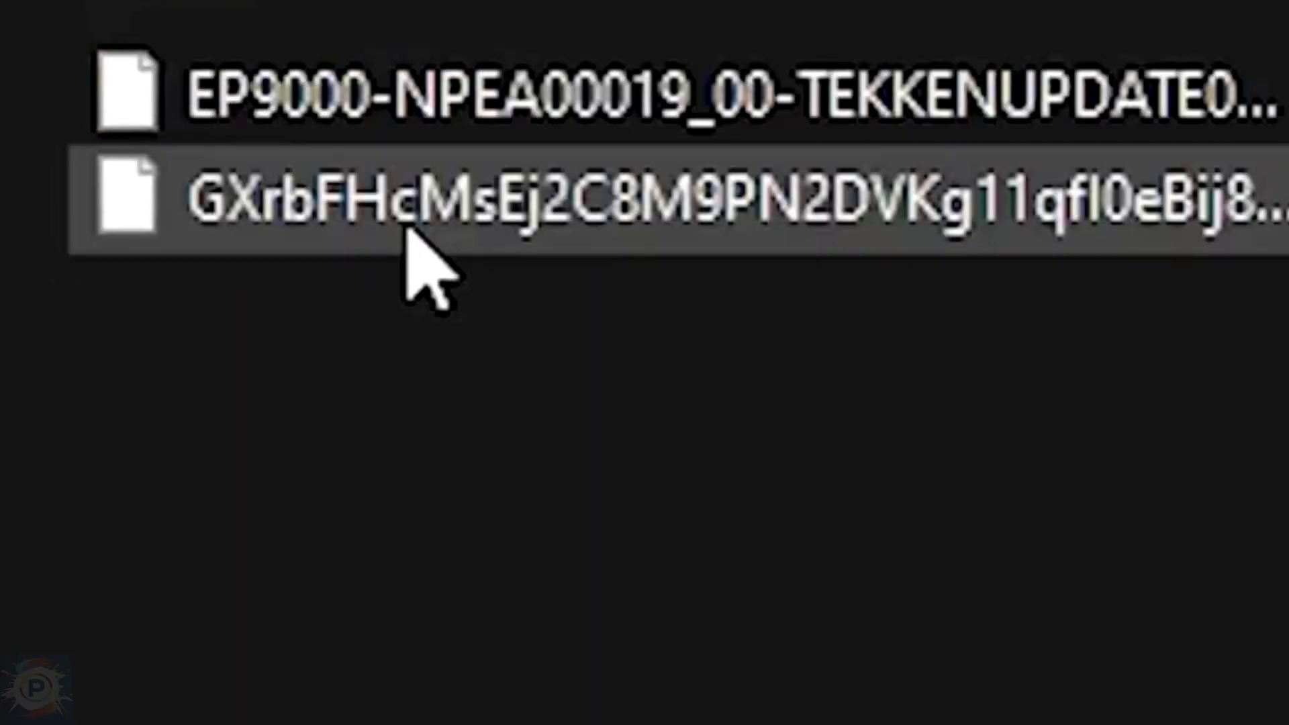
double_click(524, 230)
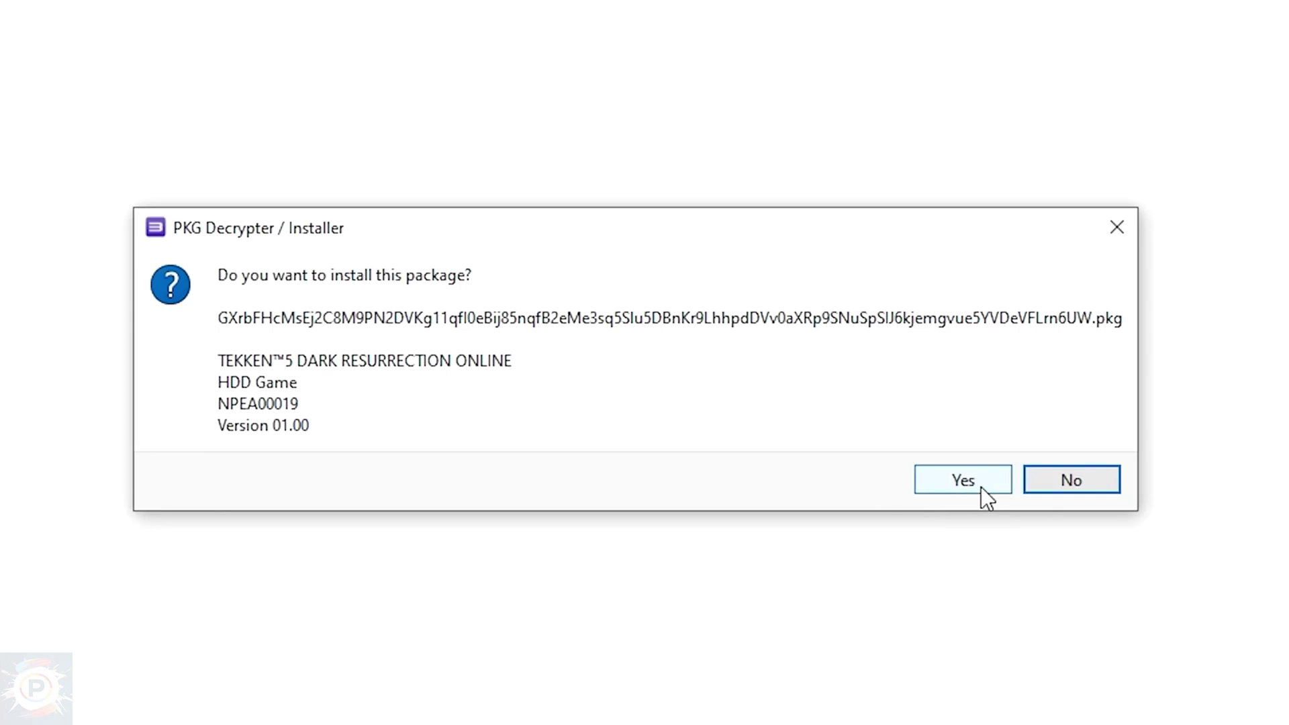
left_click(967, 480)
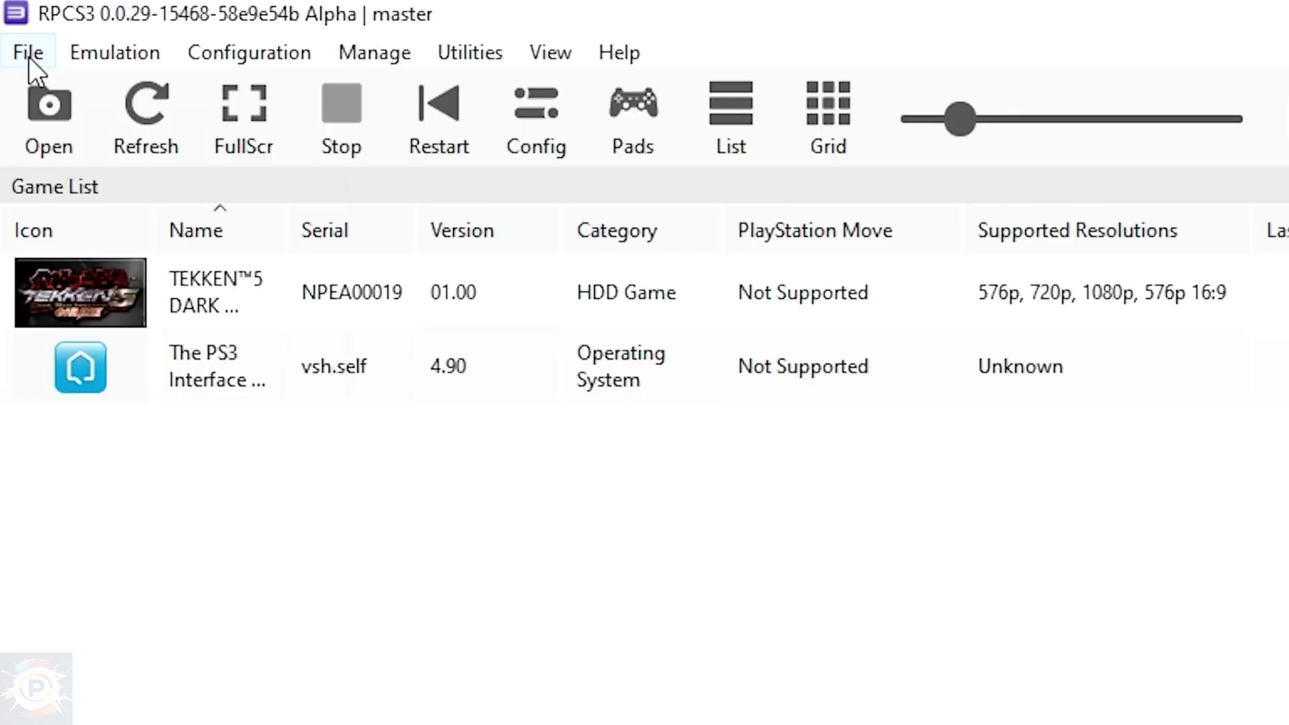
left_click(29, 58)
left_click(168, 356)
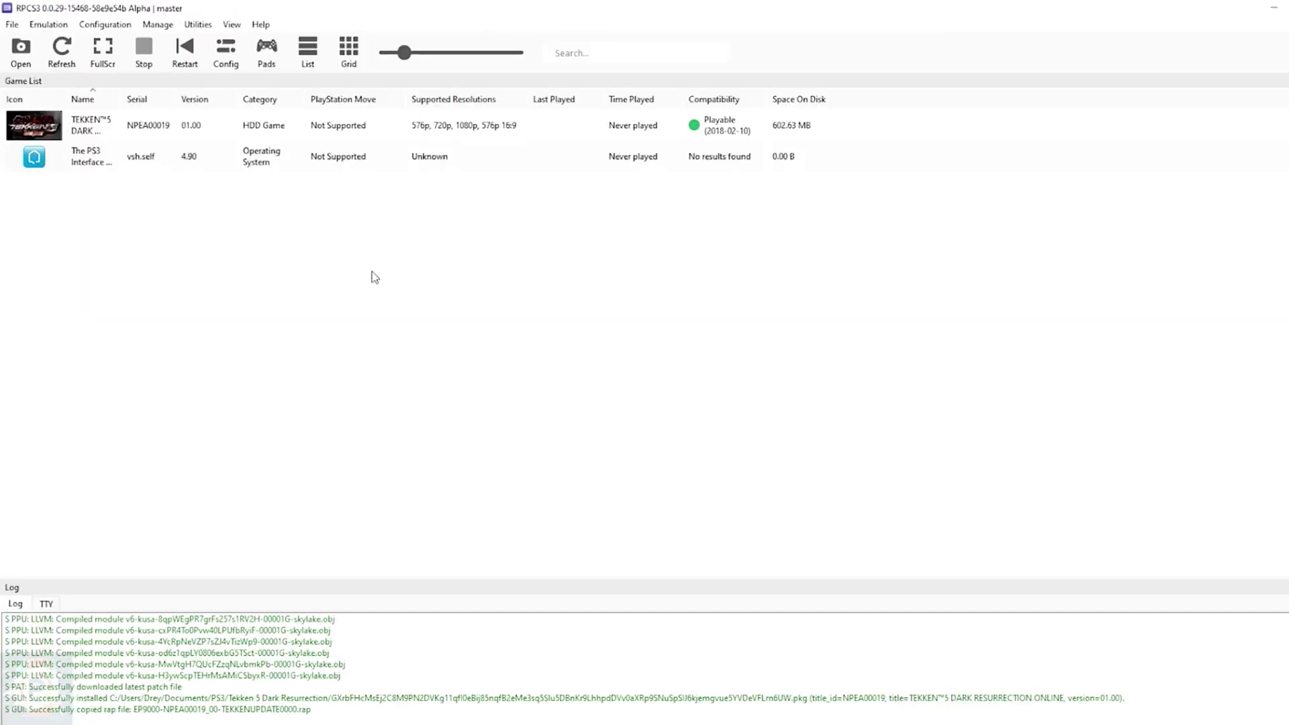
Step: Add the God of War III folder to the game library via File > Add Games
left_click(11, 22)
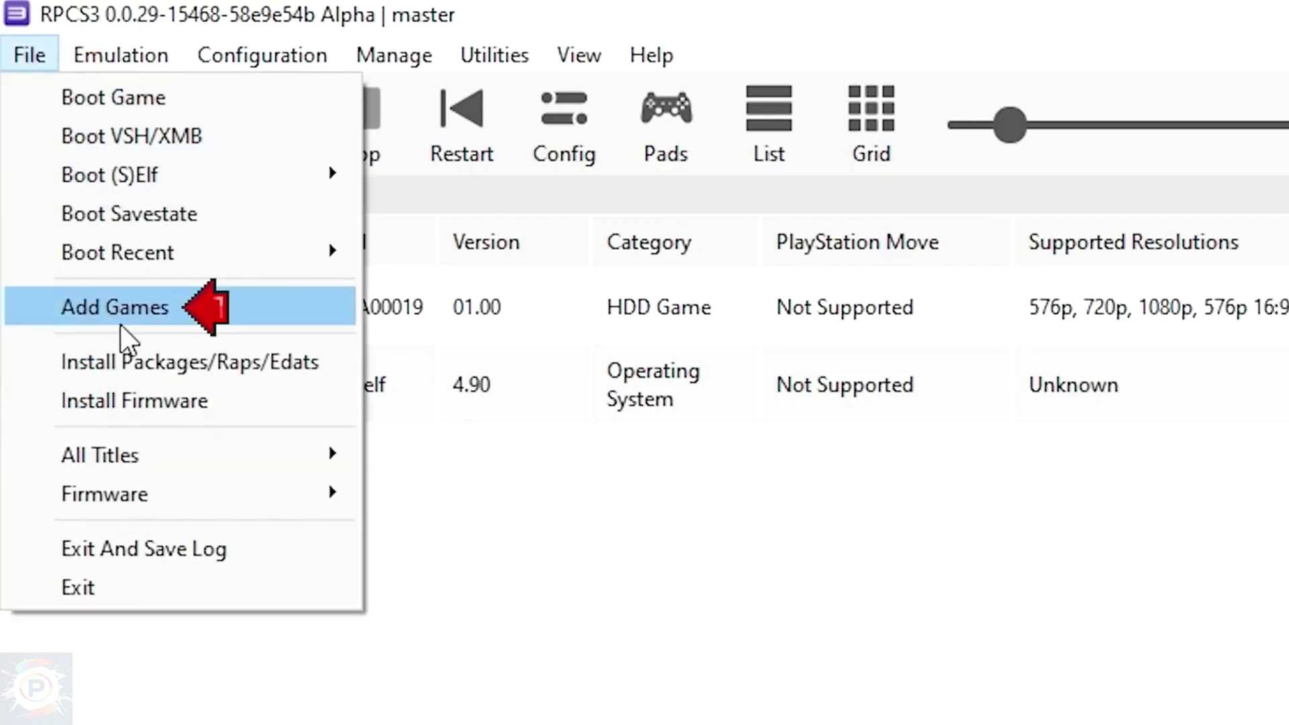
left_click(136, 315)
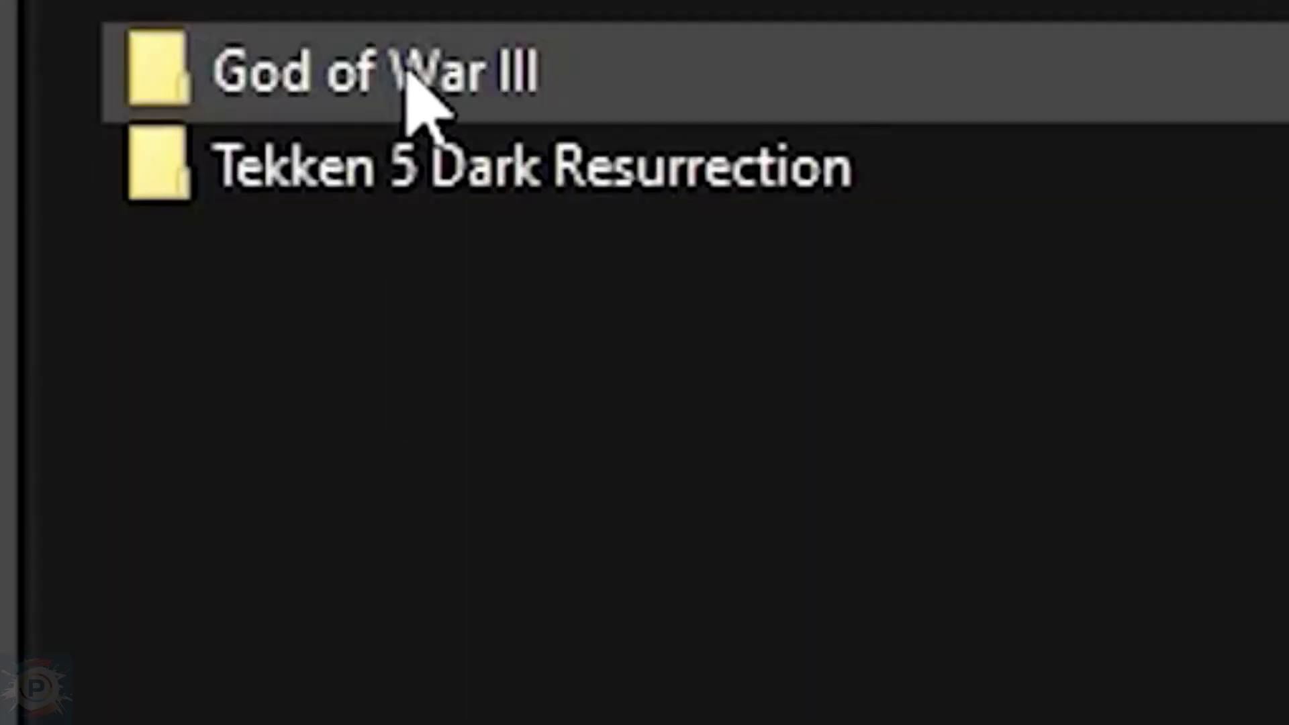
left_click(409, 74)
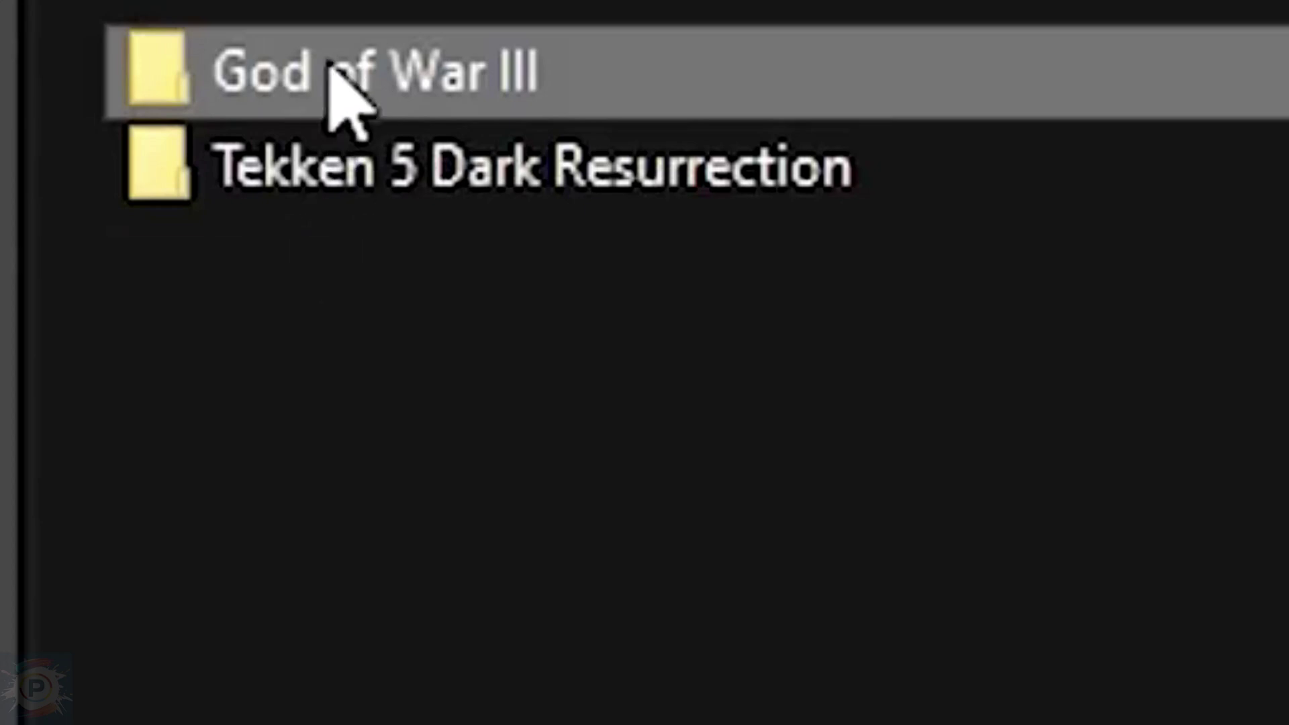
double_click(330, 63)
key("alt+Left")
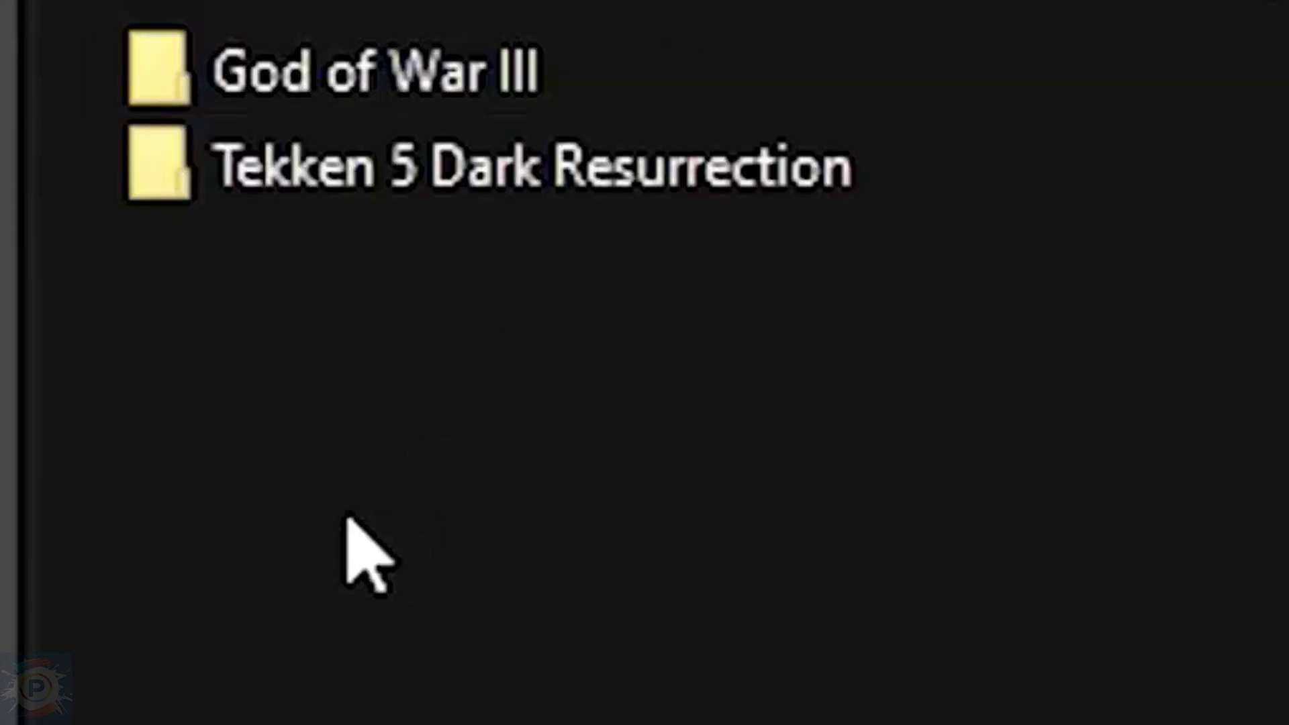
left_click(384, 95)
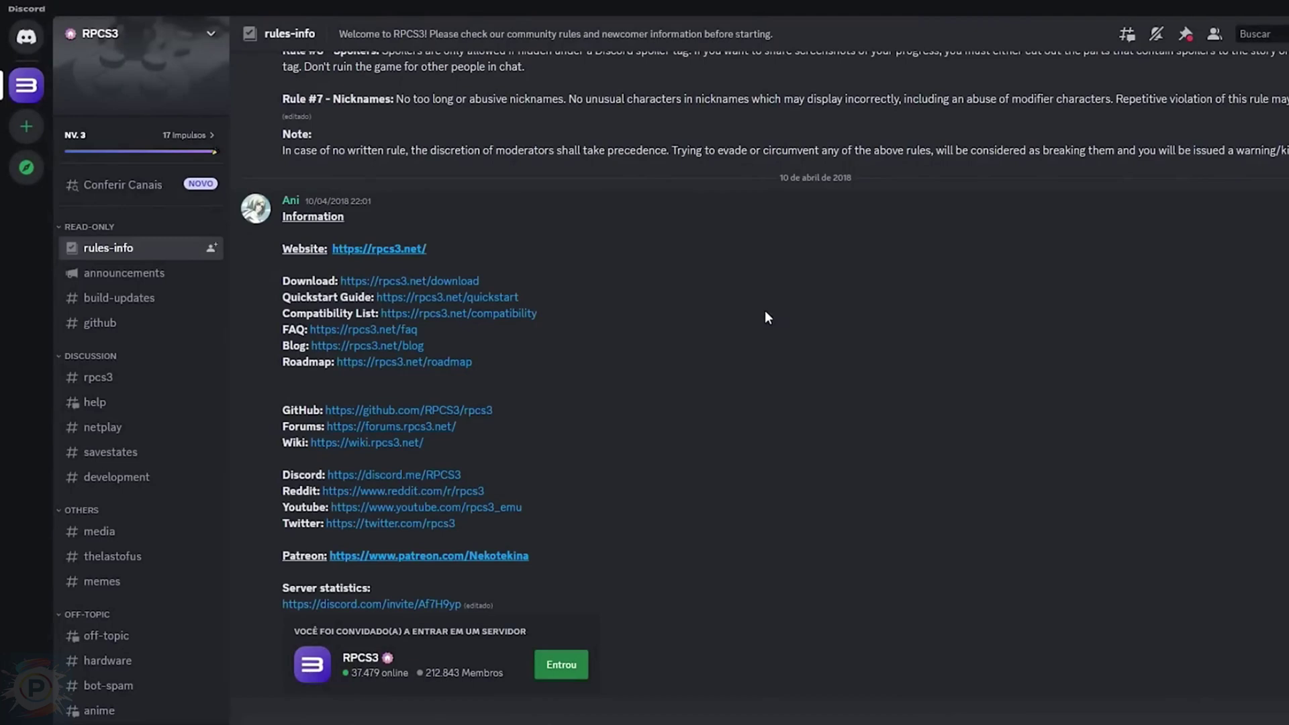
Step: Open the #bot-spam channel in the RPCS3 Discord and begin the message '!psn check update'
scroll(135, 376, "down", 3)
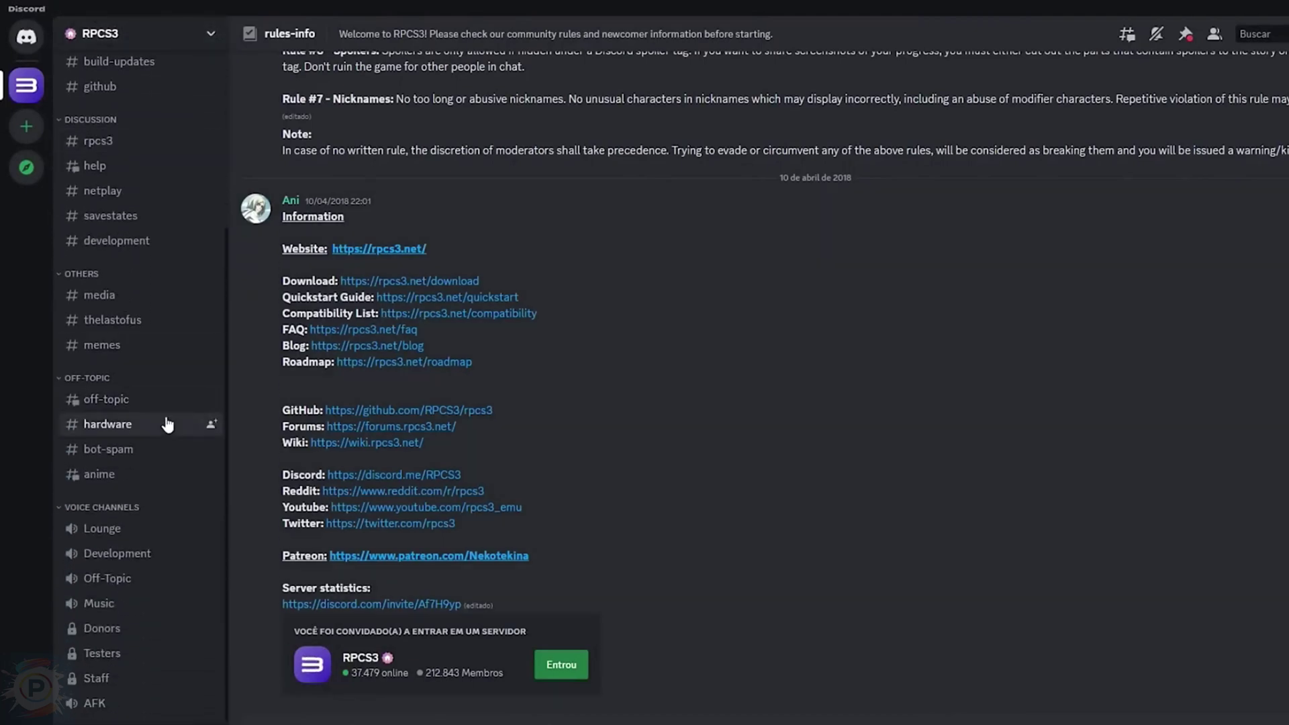
left_click(114, 456)
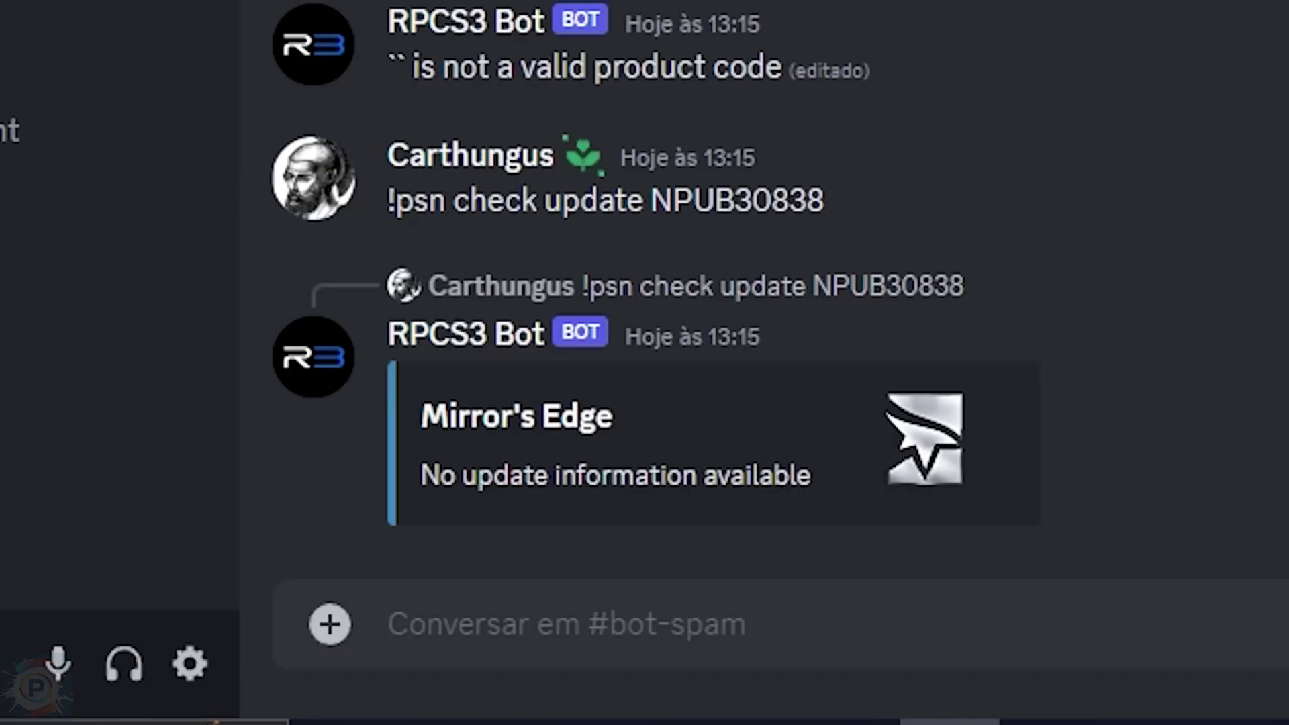
type("!")
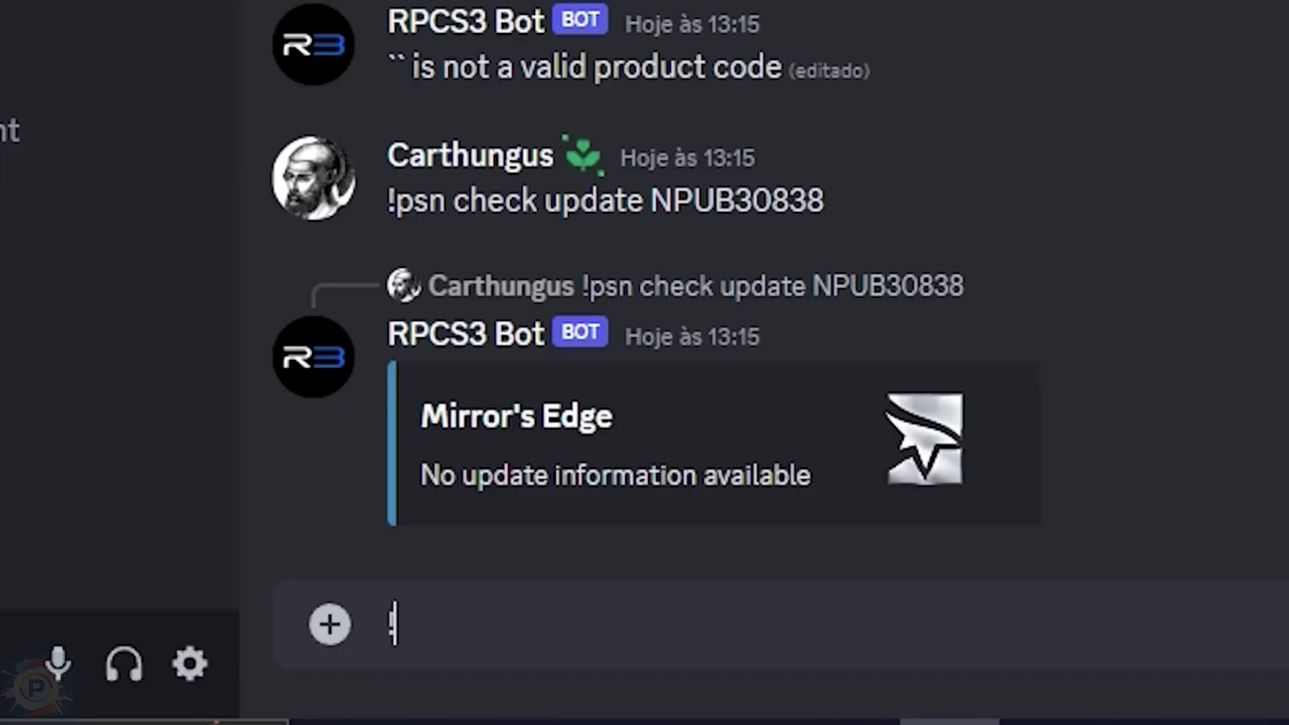
type("psn check updat")
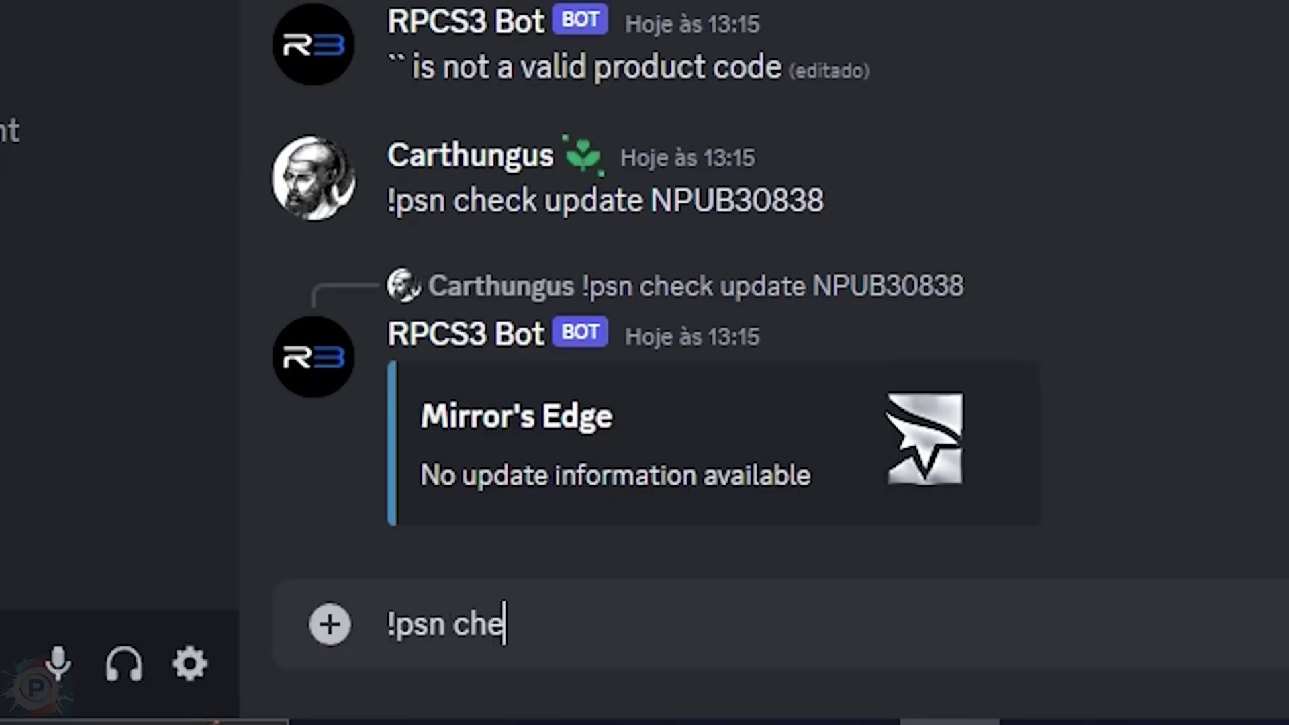
type("e")
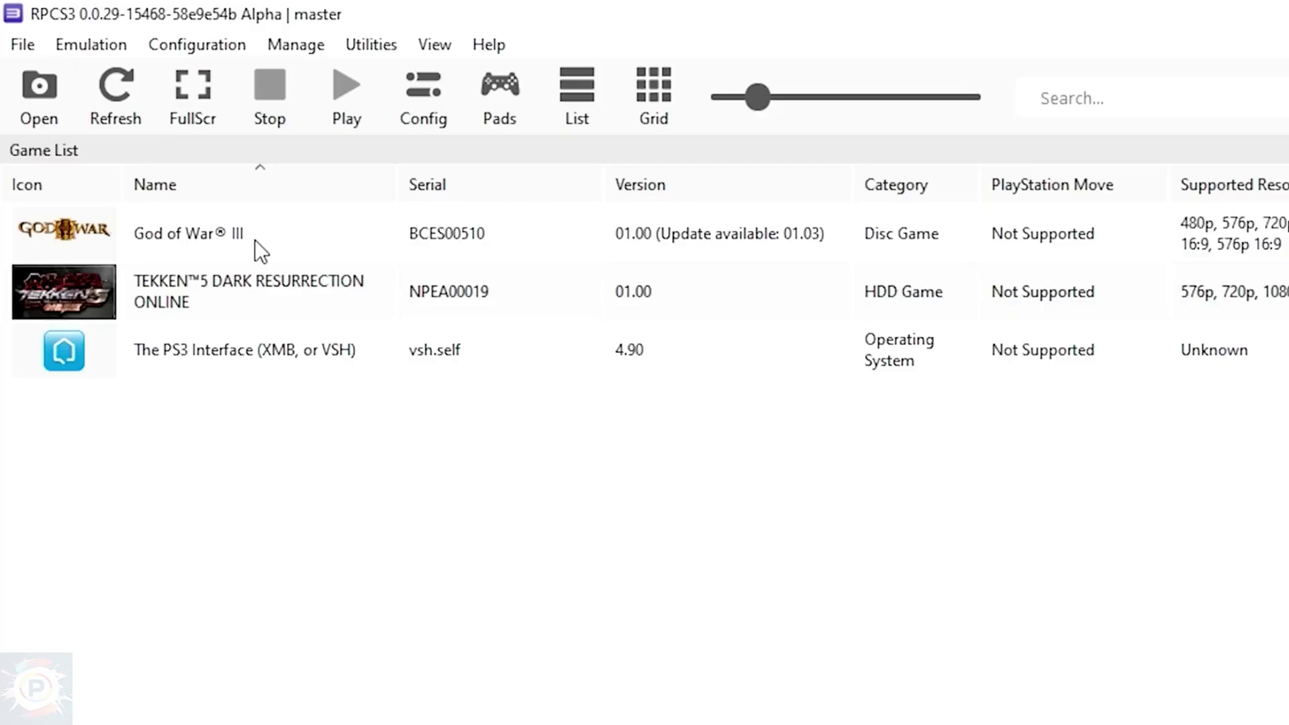
Step: Copy God of War III's serial using Copy Info > Copy Serial from its game-list context menu
right_click(244, 232)
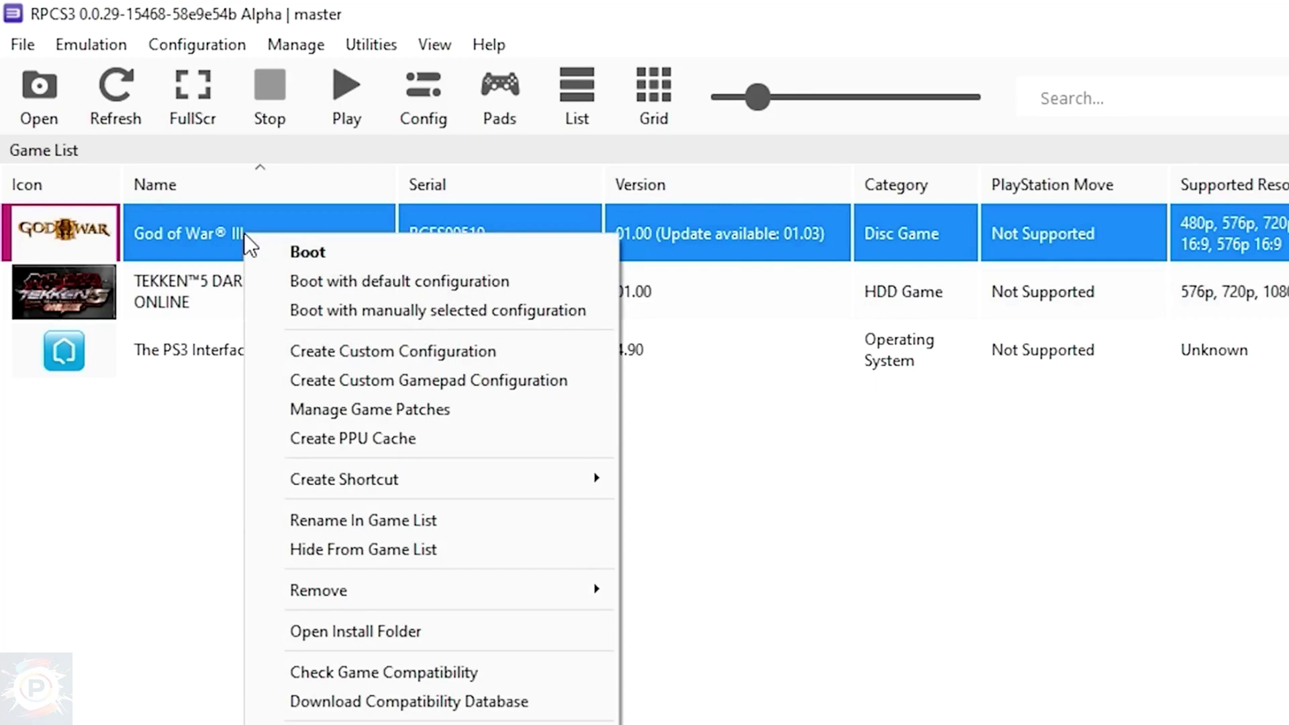
mouse_move(440, 619)
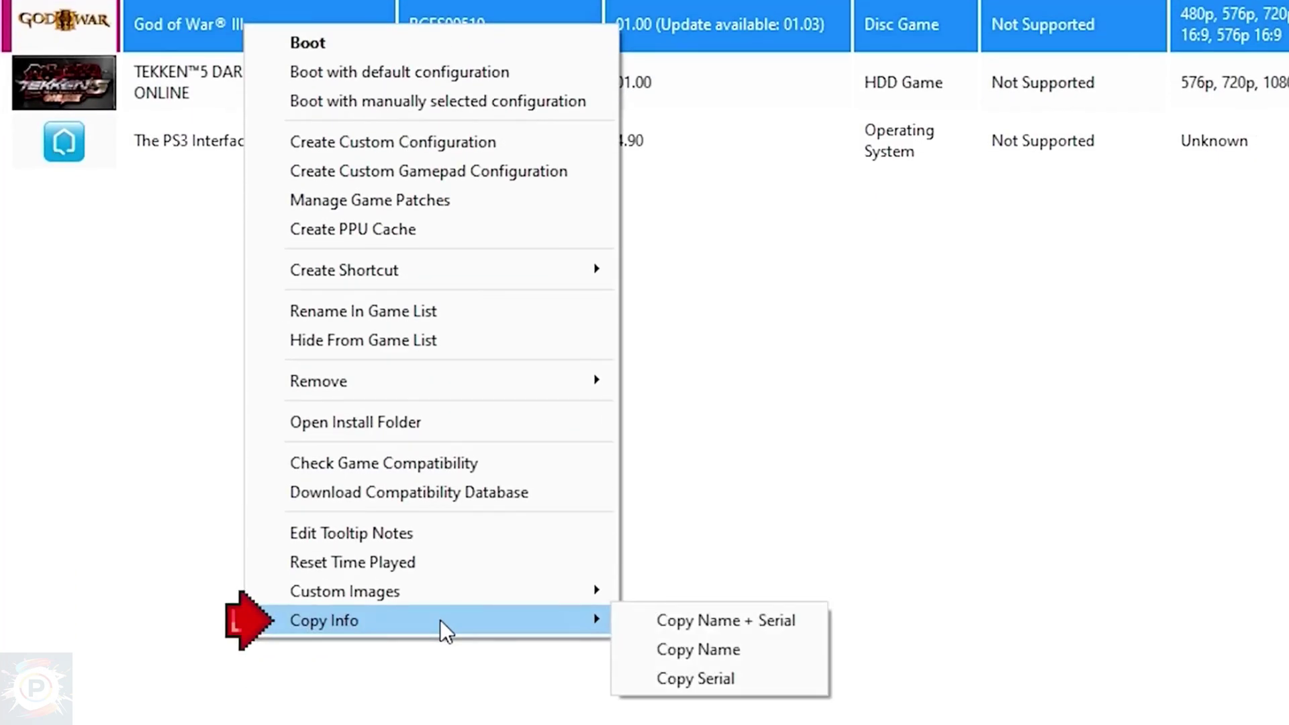
left_click(710, 678)
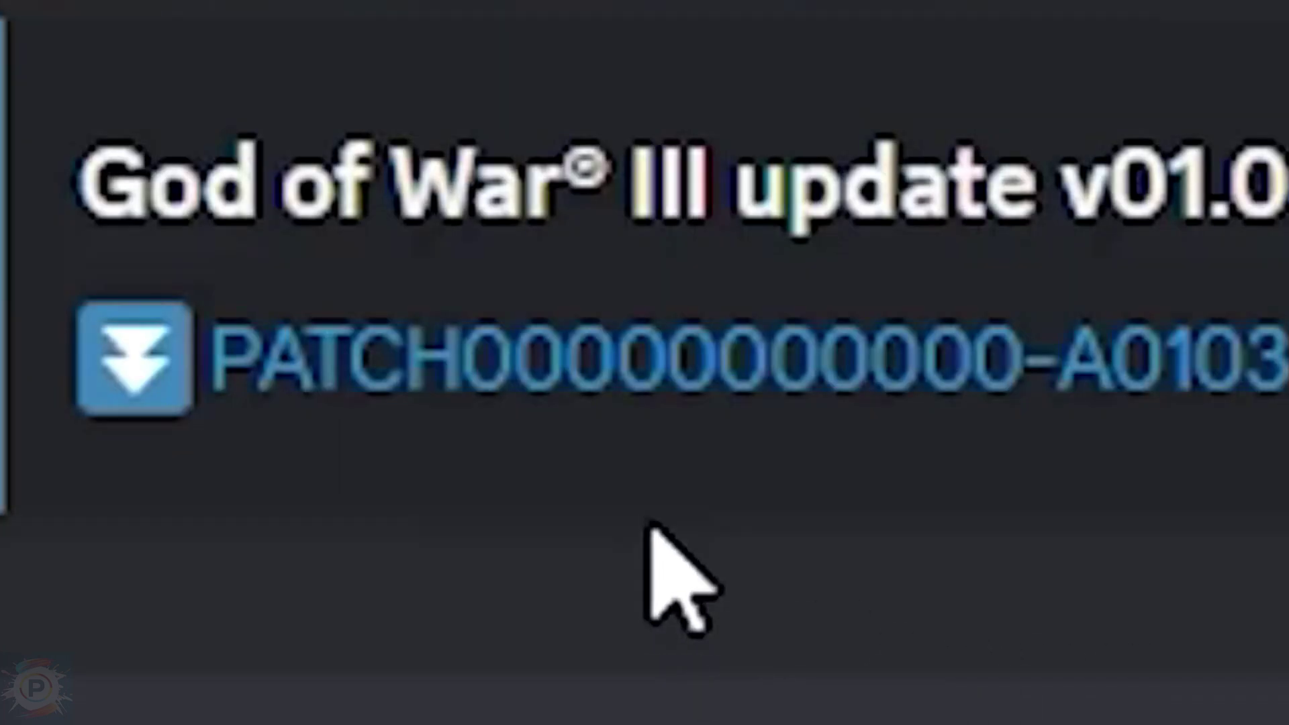
Step: Download the PATCH…-A0103-V0100-PE update package linked in the bot's reply
left_click(630, 358)
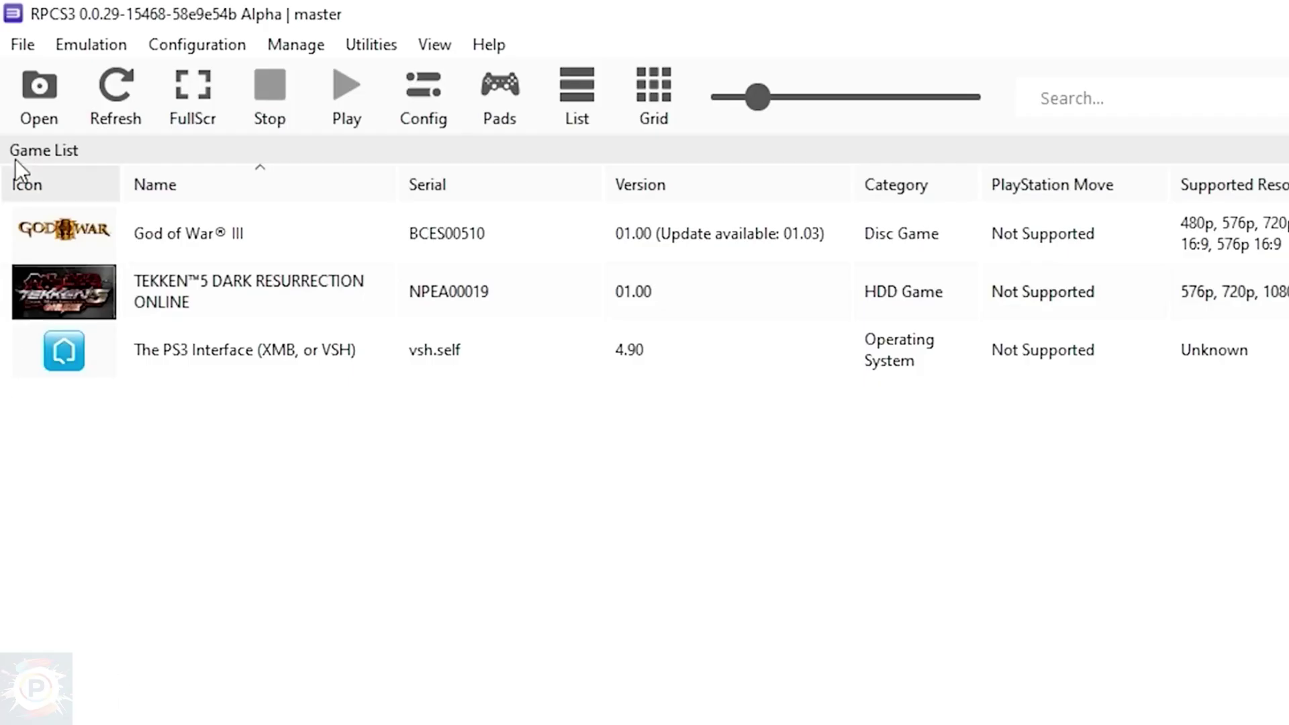
Step: Install the downloaded God of War III update .pkg via File > Install Packages/Raps/Edats and acknowledge success
left_click(24, 45)
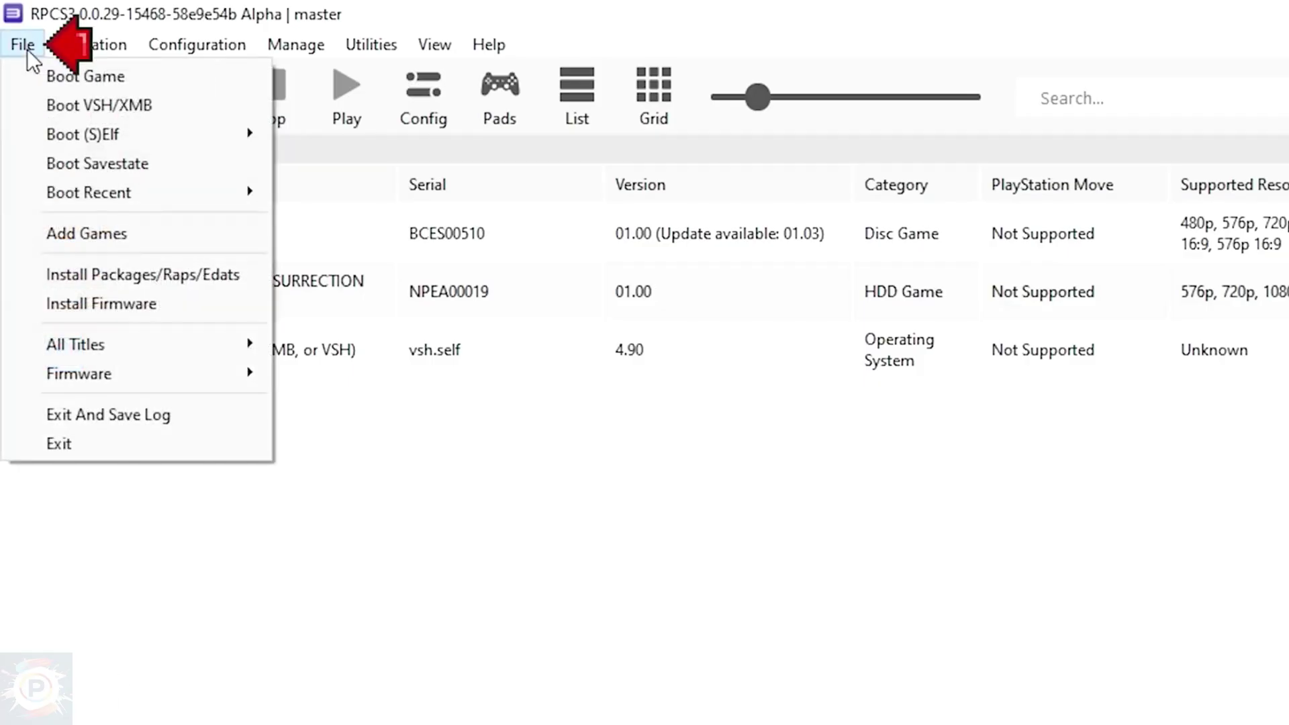
left_click(141, 278)
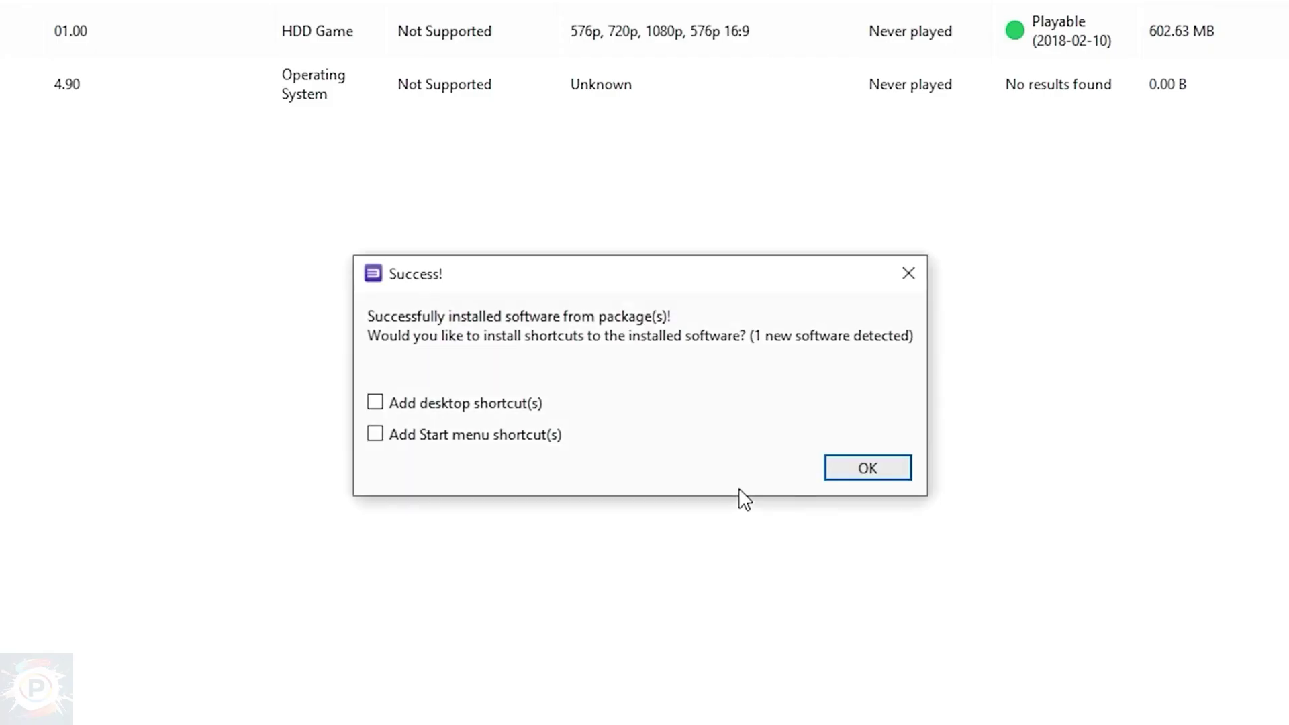
left_click(869, 470)
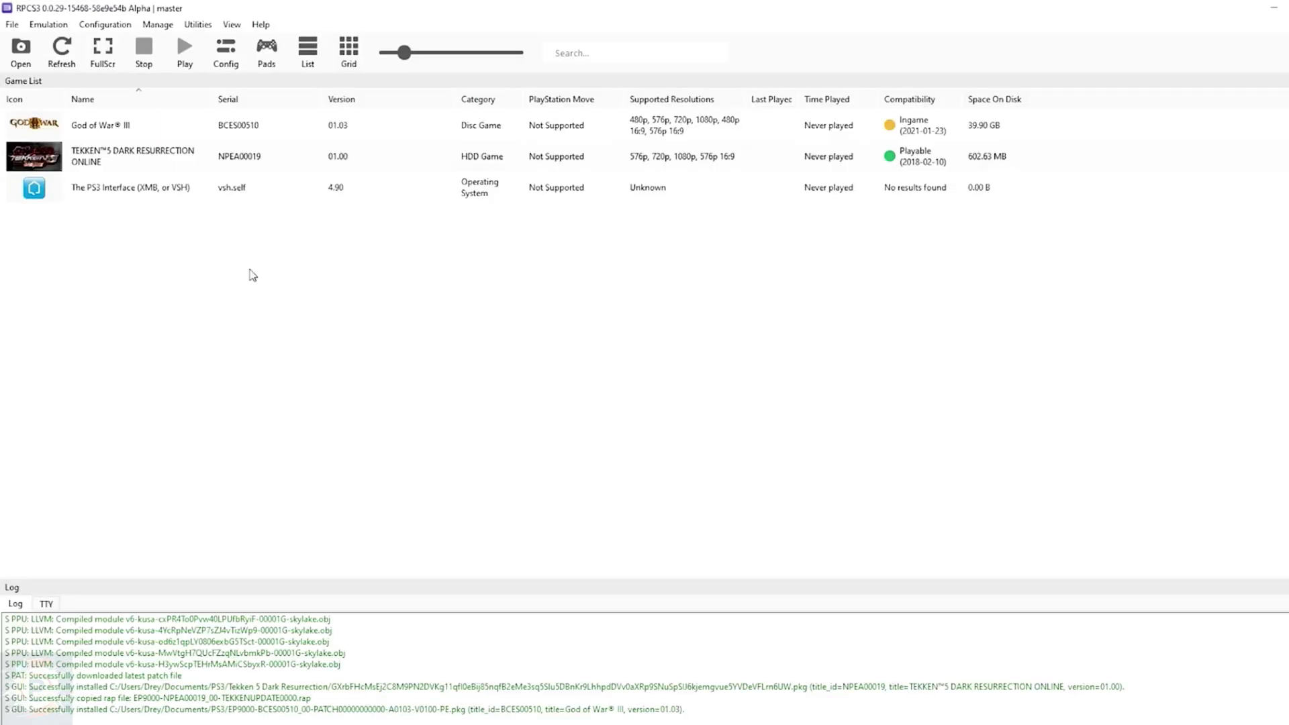
Step: Set Player 1's input handler to DualSense with DualSense Pad #1 and save the gamepad configuration
left_click(267, 54)
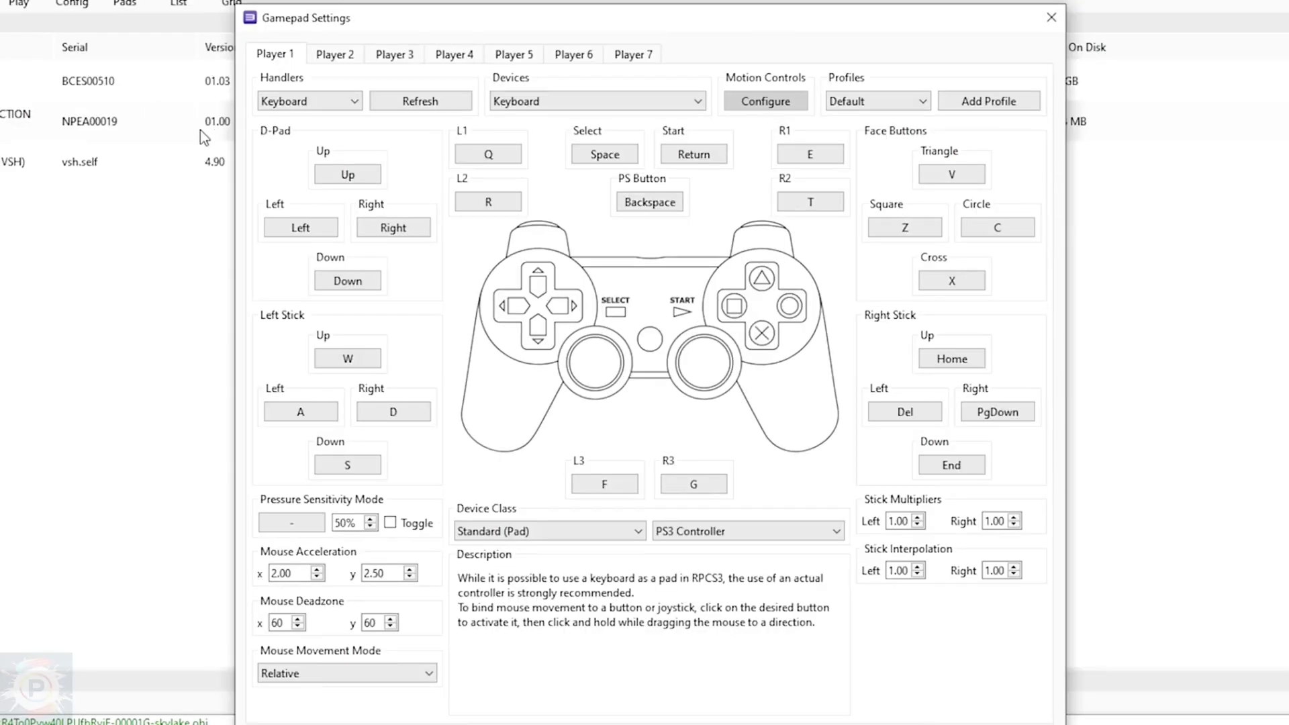
left_click(396, 142)
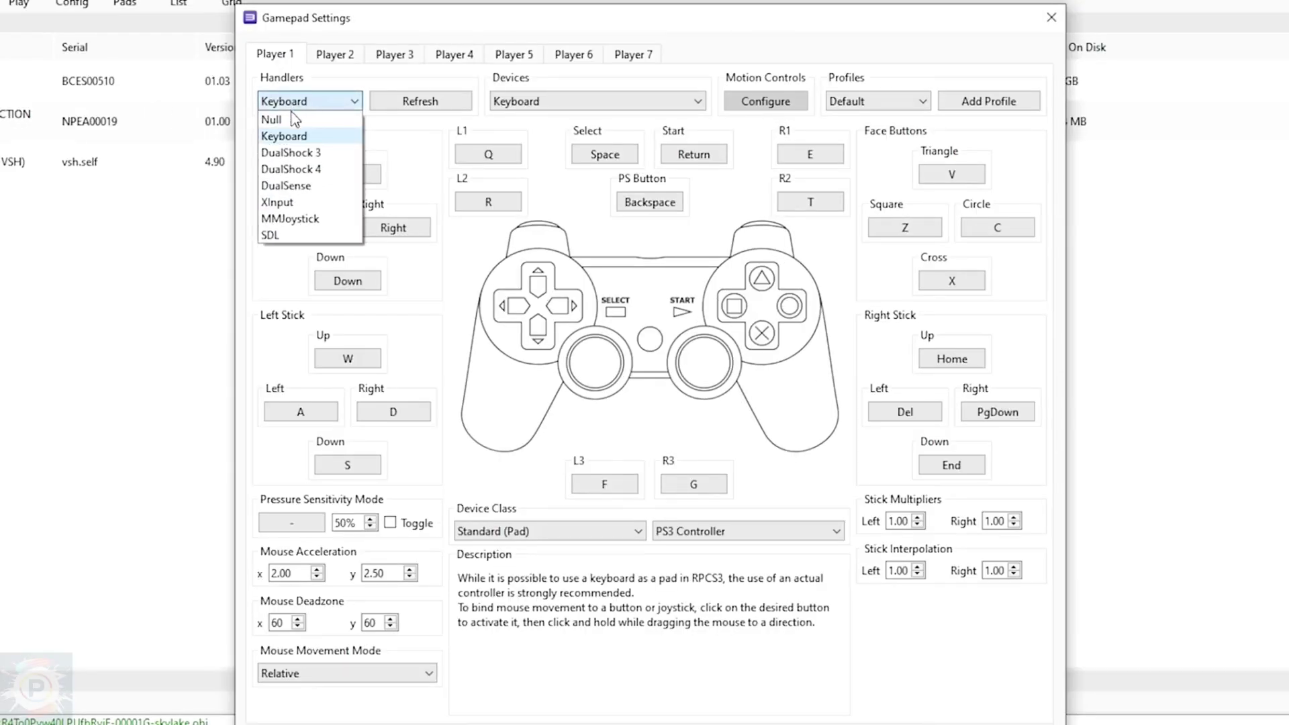
left_click(305, 187)
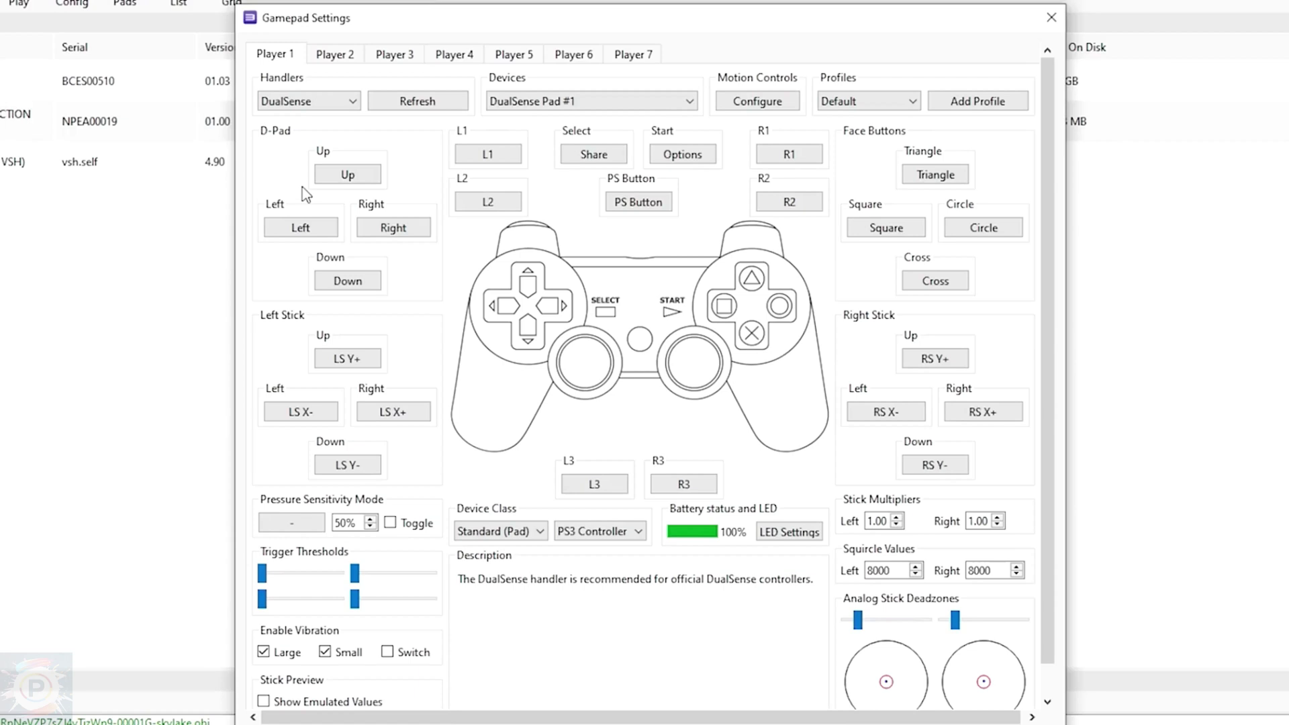
left_click(342, 102)
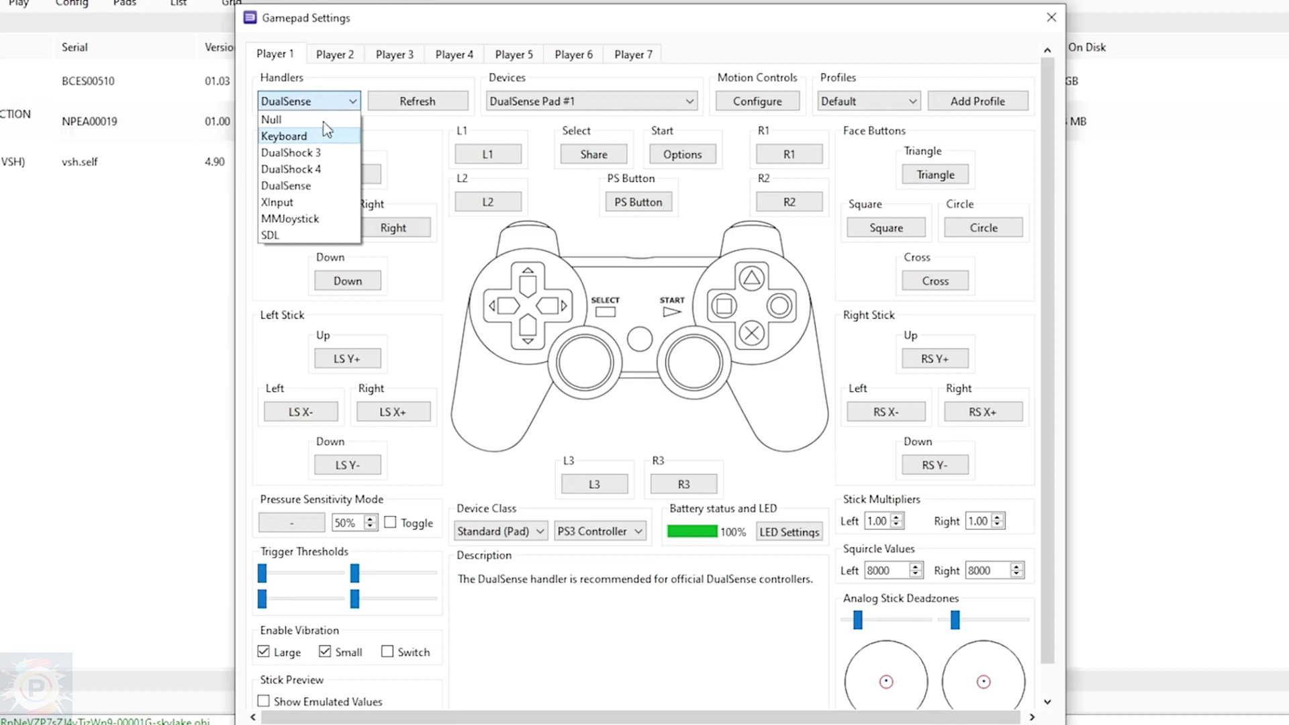
left_click(363, 76)
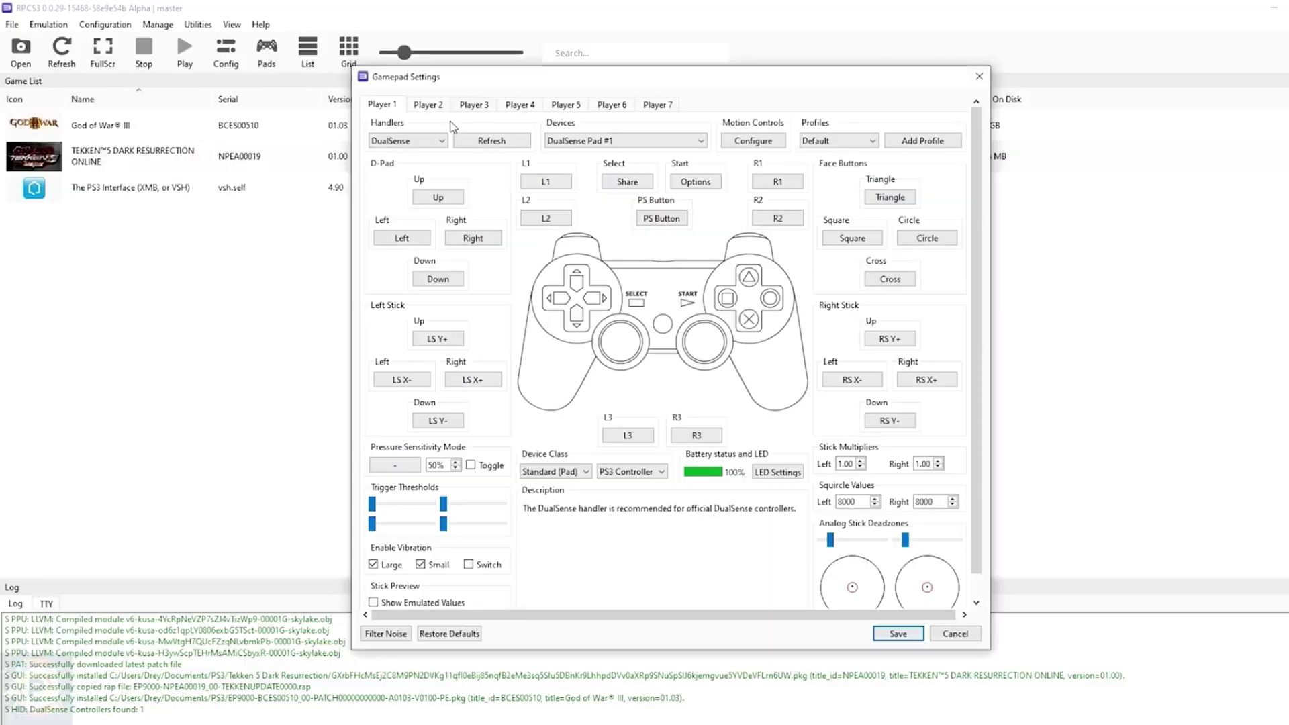
left_click(898, 634)
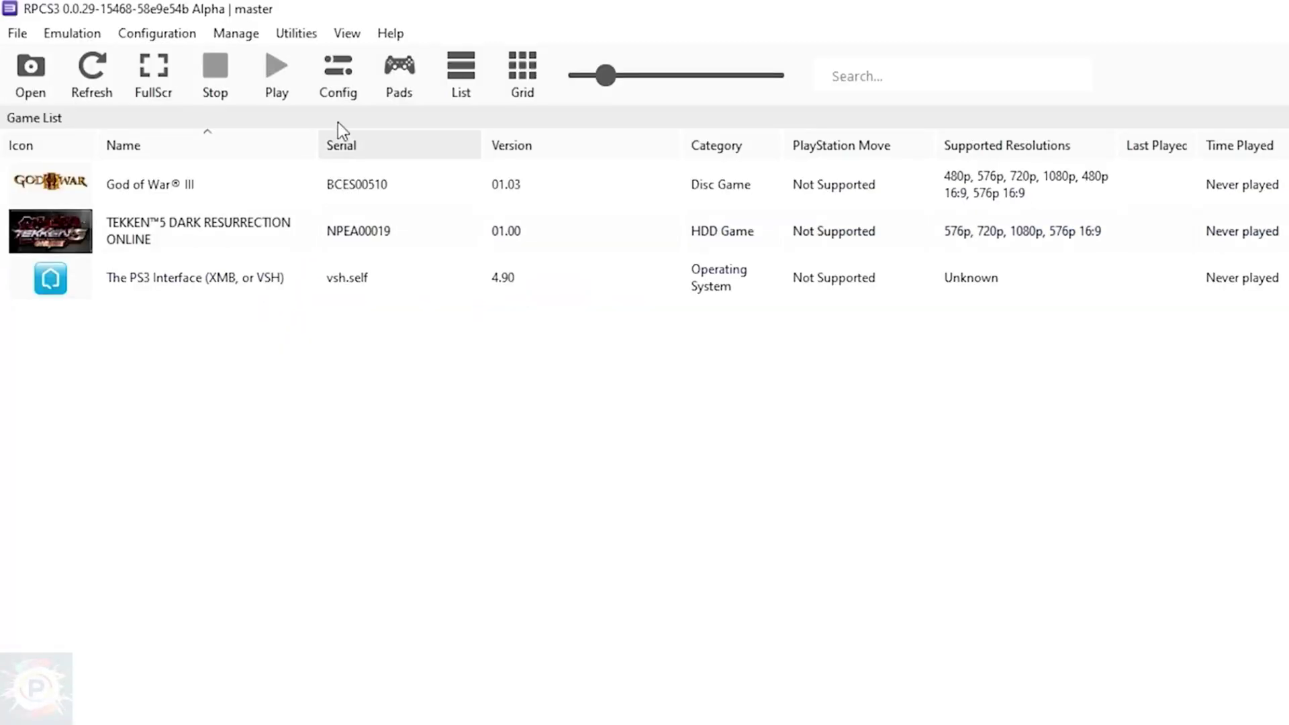
Step: In the global GPU settings, keep Vulkan, RTX 3060 and 16:9, and cap Framelimit at 60
left_click(337, 88)
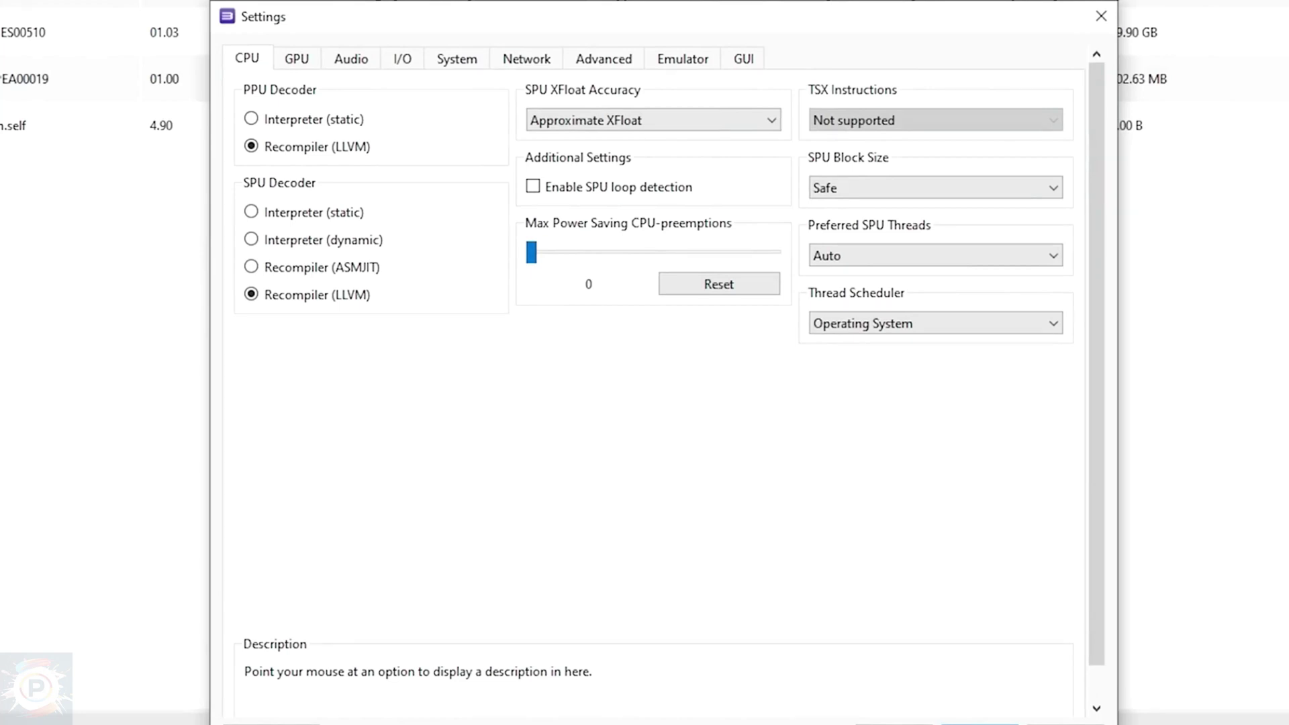
left_click(299, 63)
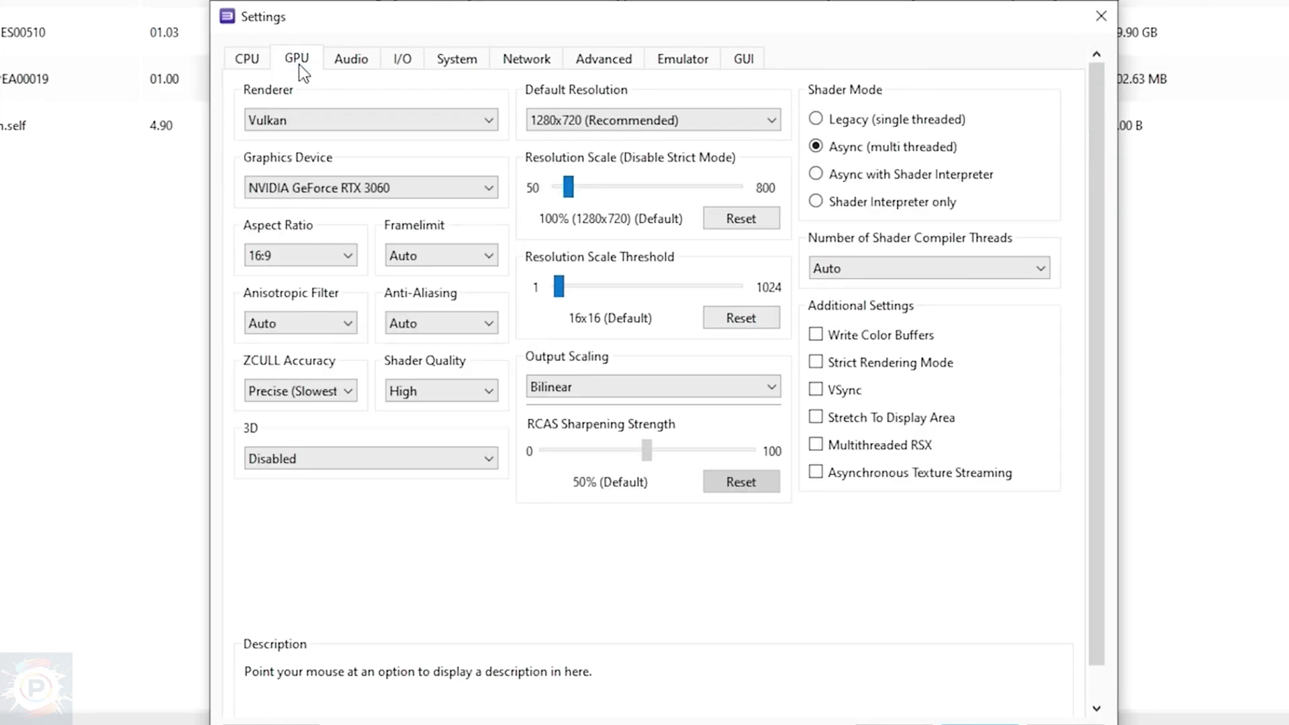
left_click(295, 122)
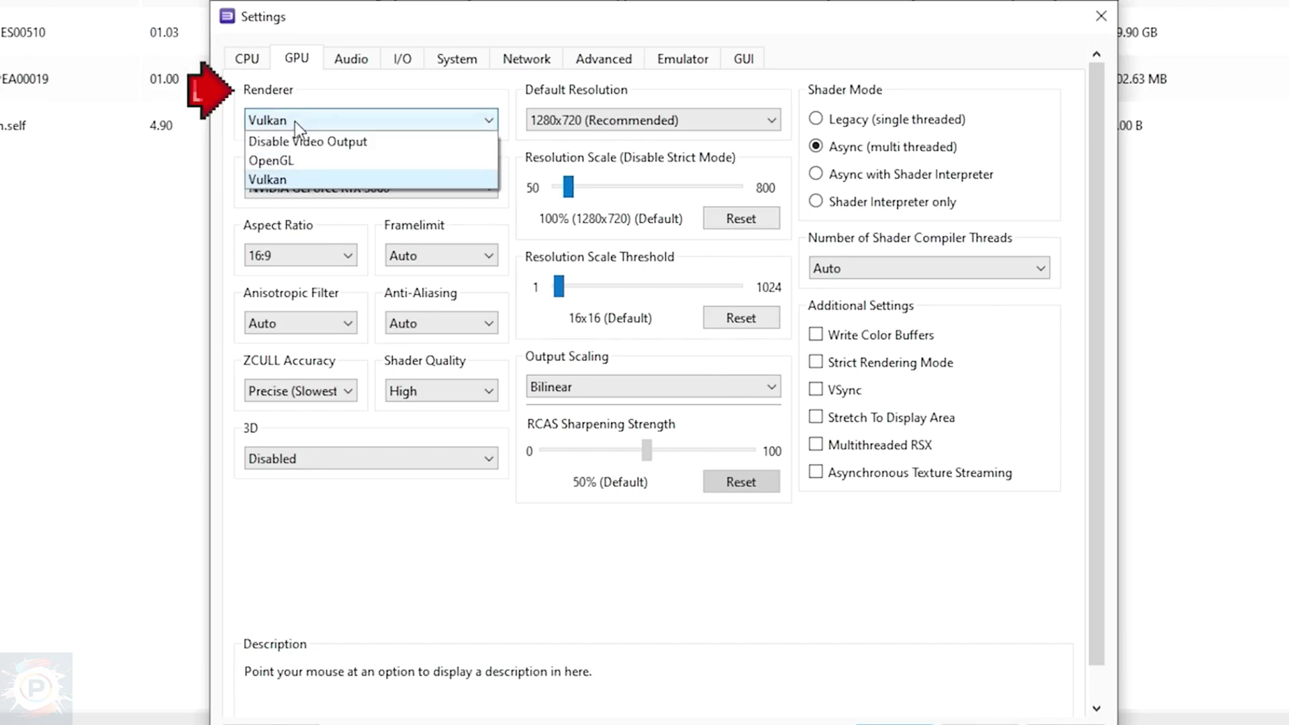
left_click(289, 180)
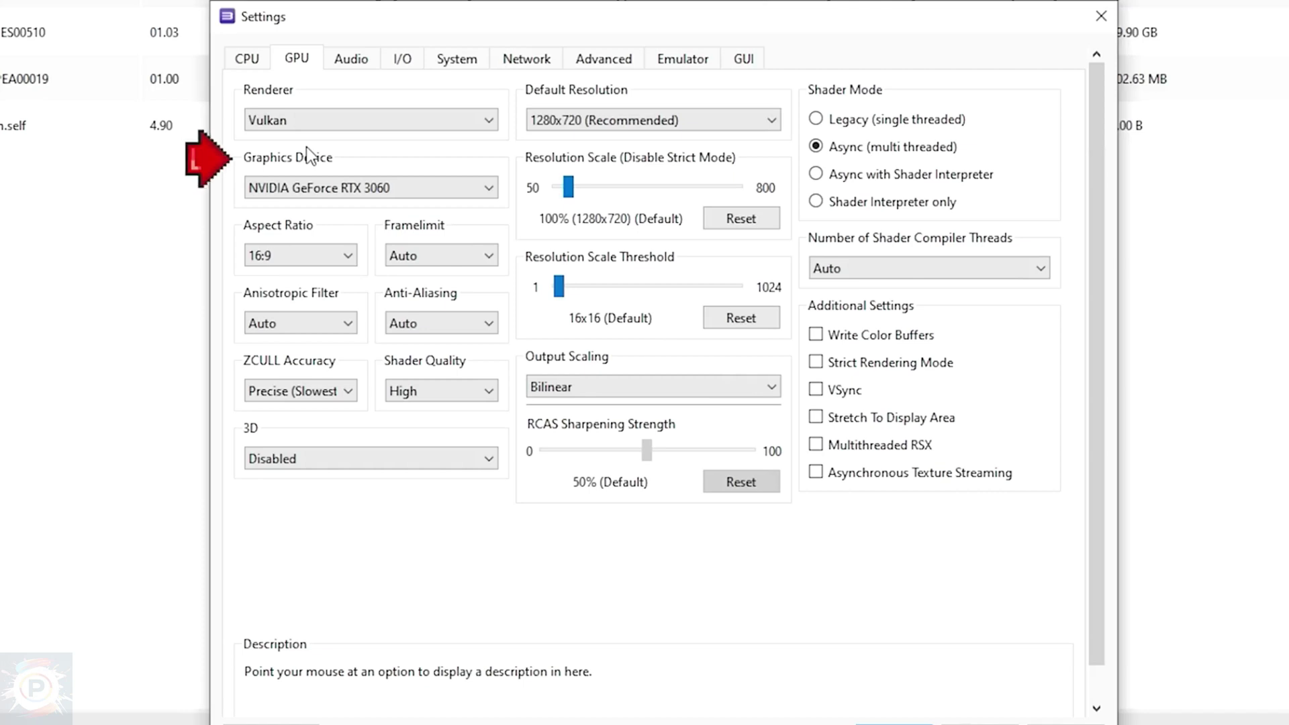
left_click(302, 185)
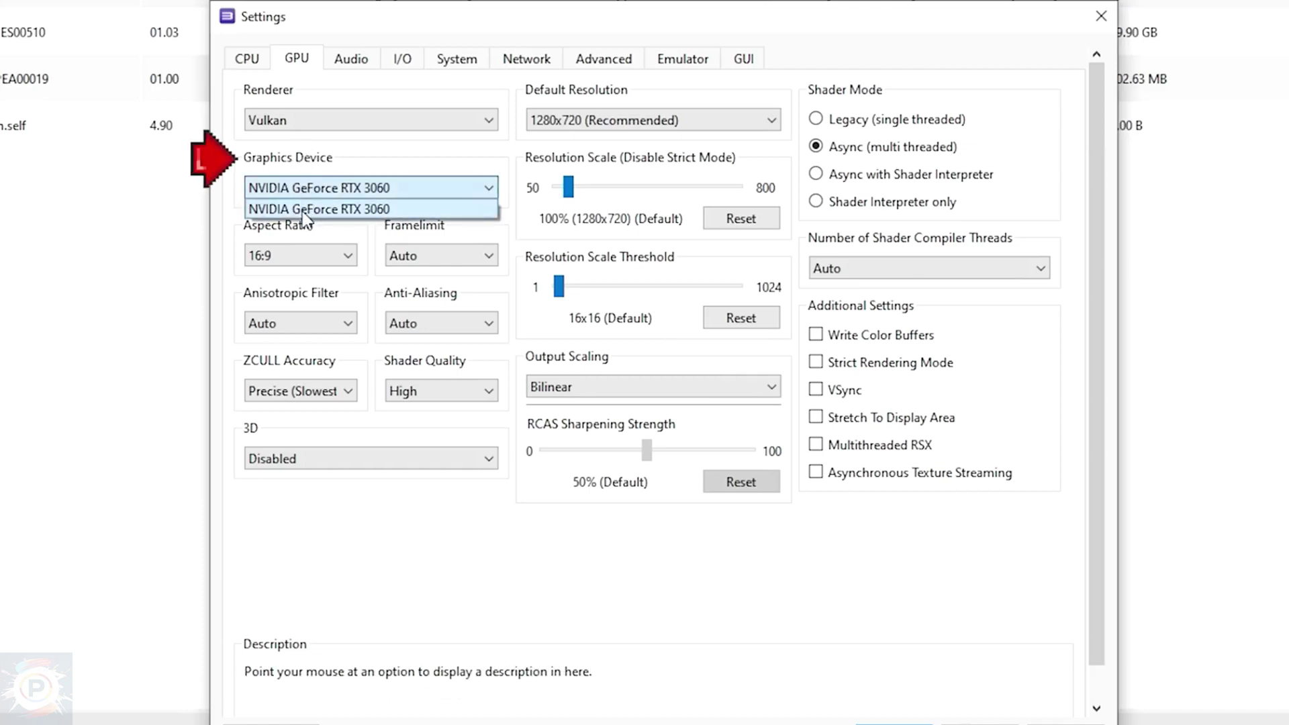
left_click(298, 208)
left_click(299, 254)
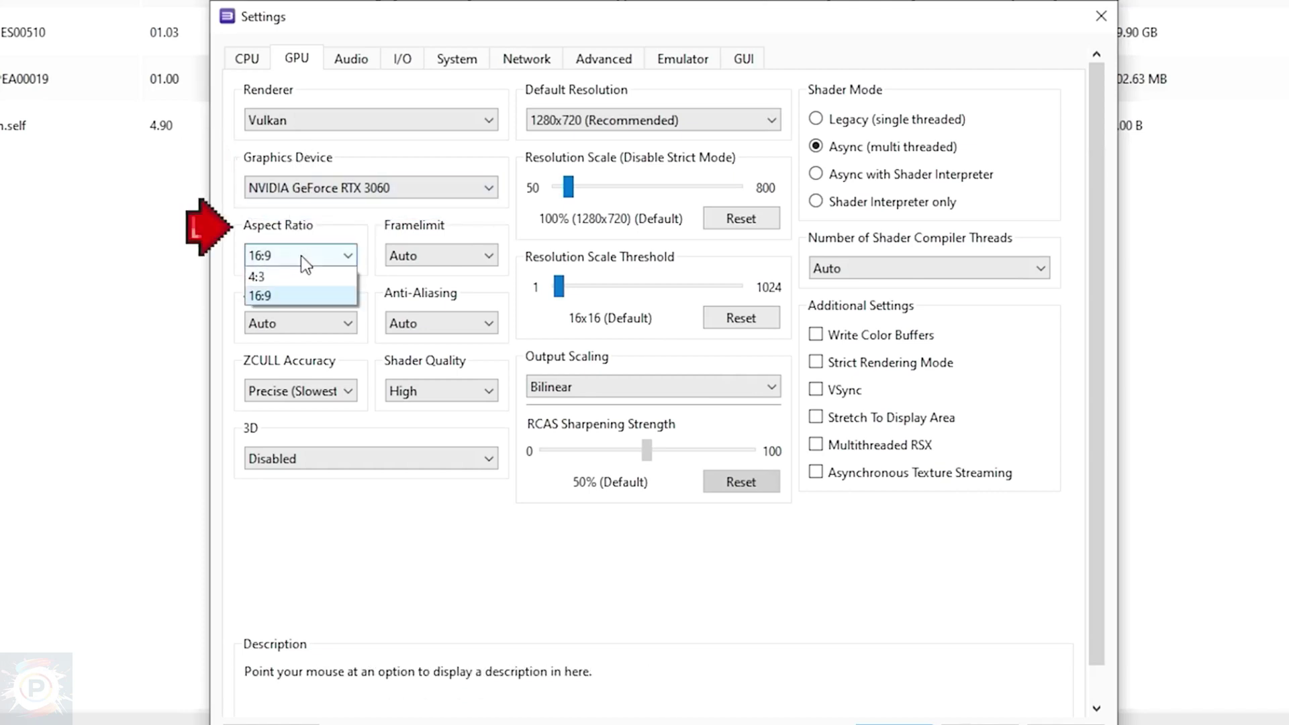
left_click(272, 296)
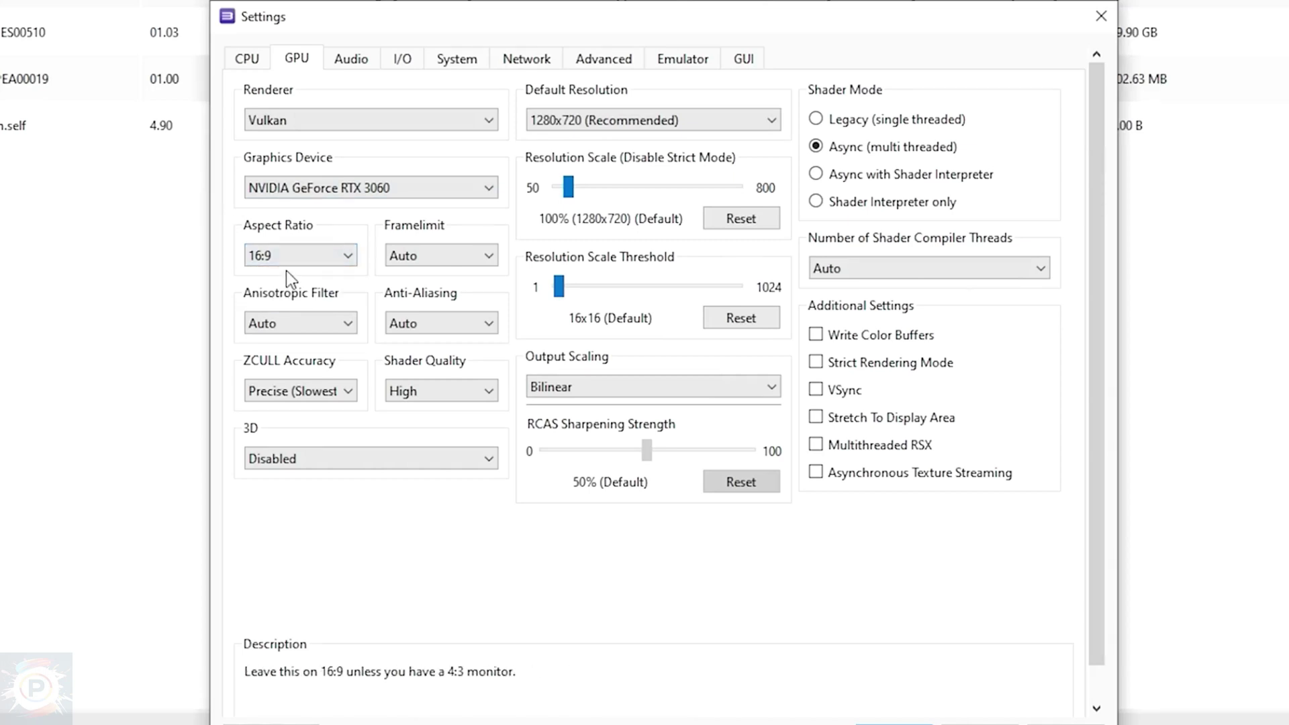
left_click(425, 257)
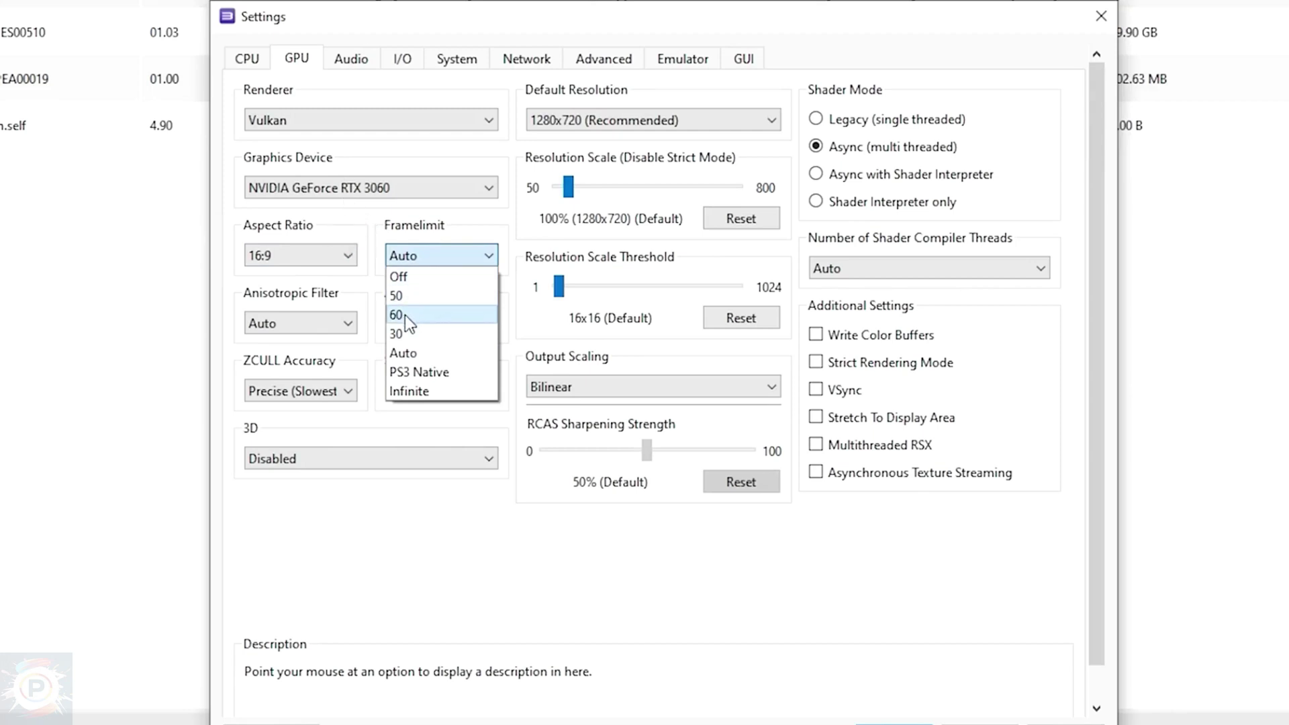
left_click(404, 315)
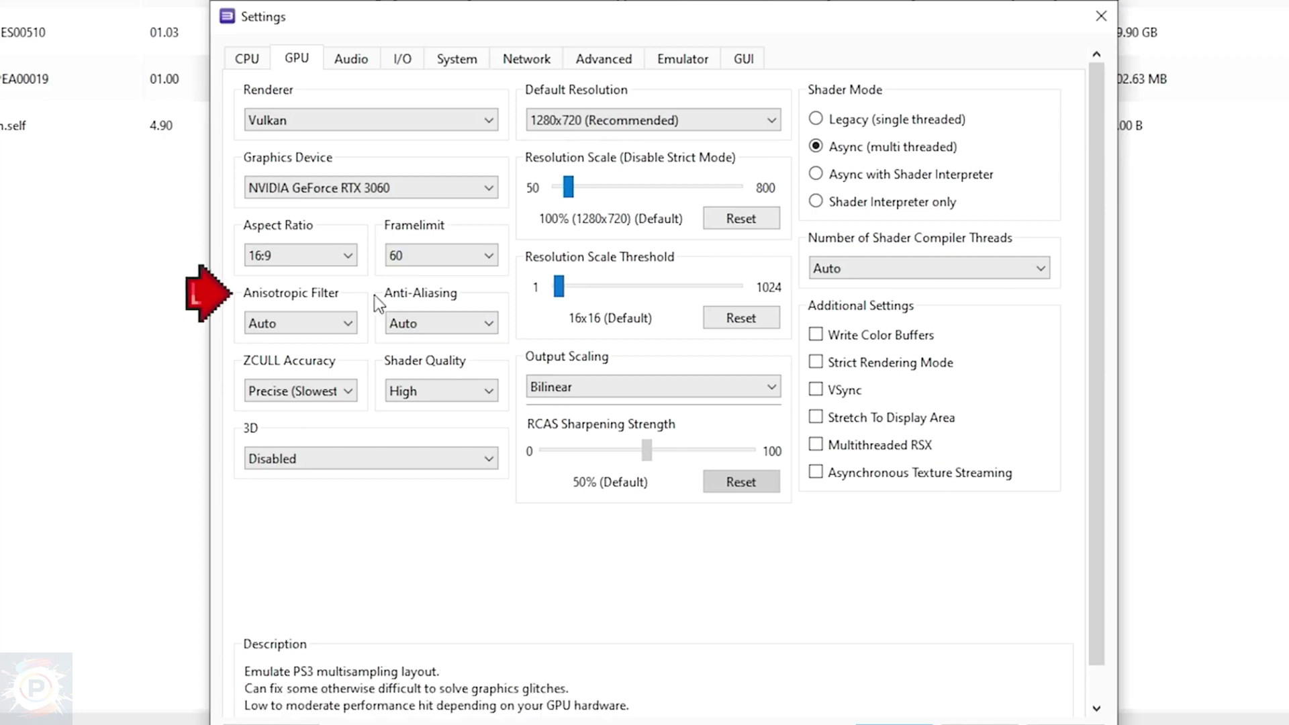
Step: Disable anti-aliasing, raise resolution scale to 150% (1920x1080), and save the GPU settings
left_click(300, 324)
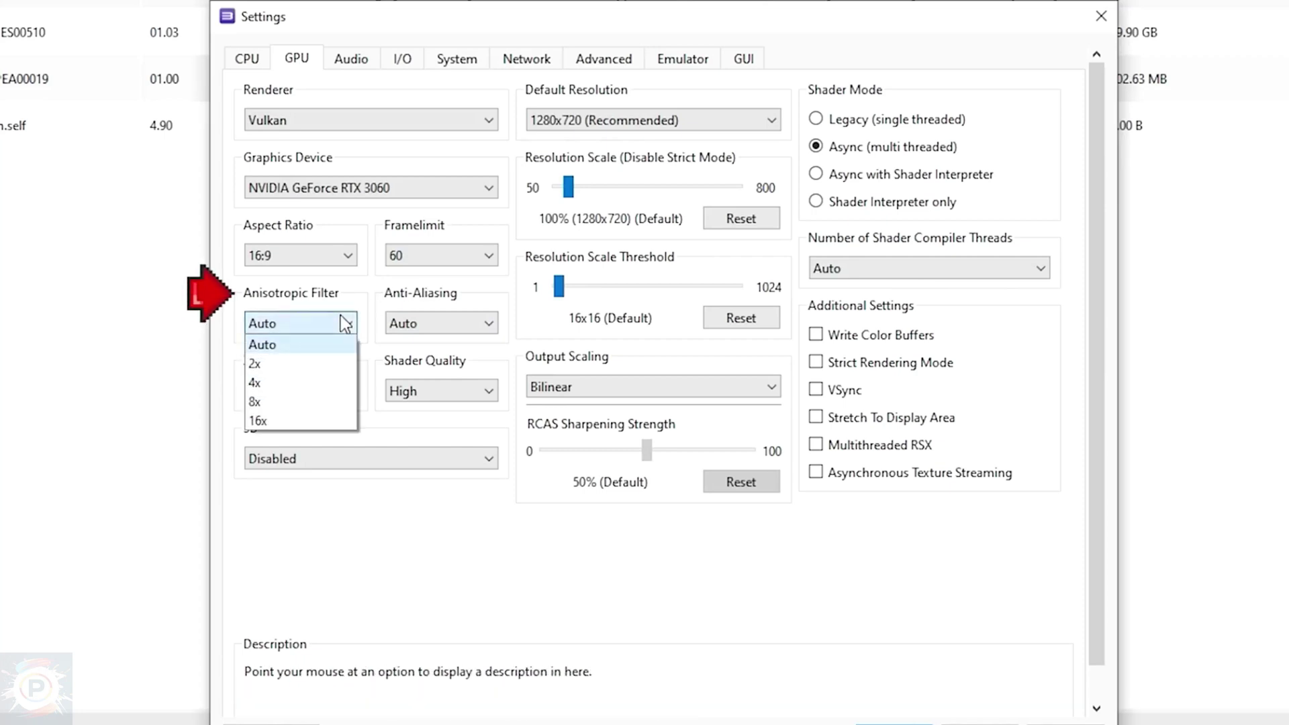
left_click(284, 345)
left_click(437, 330)
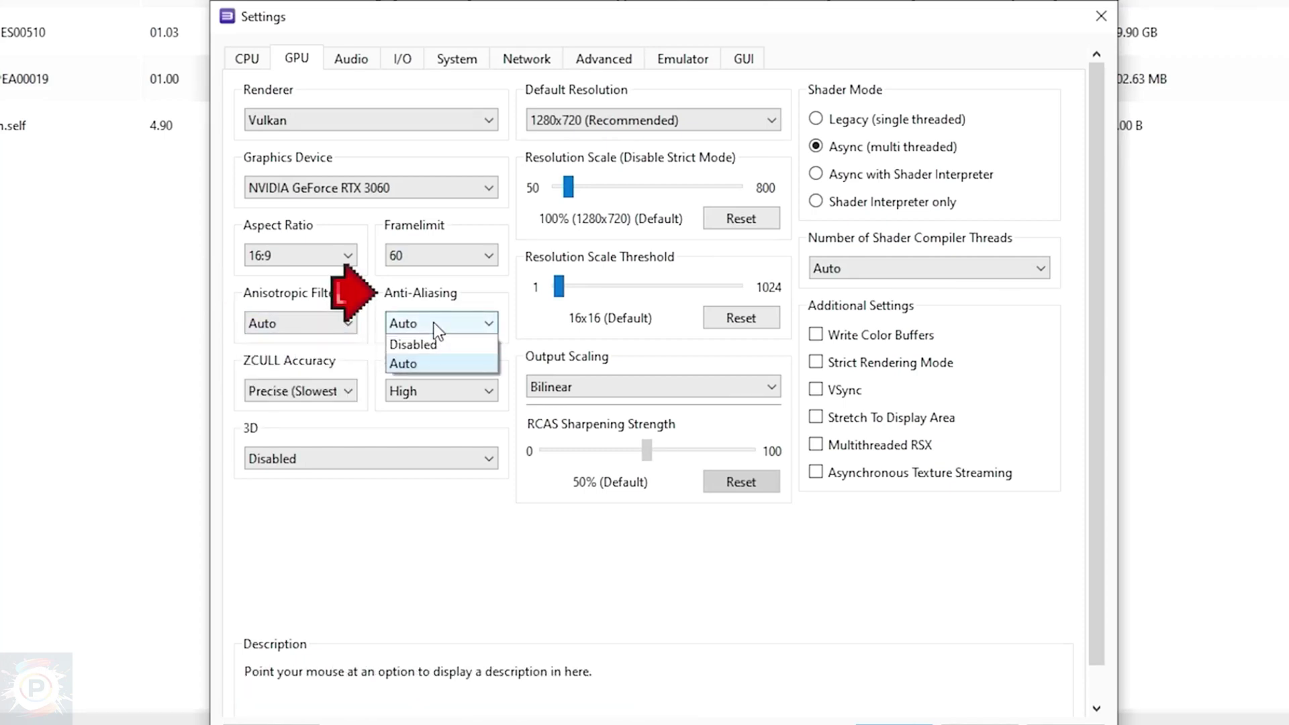
left_click(441, 344)
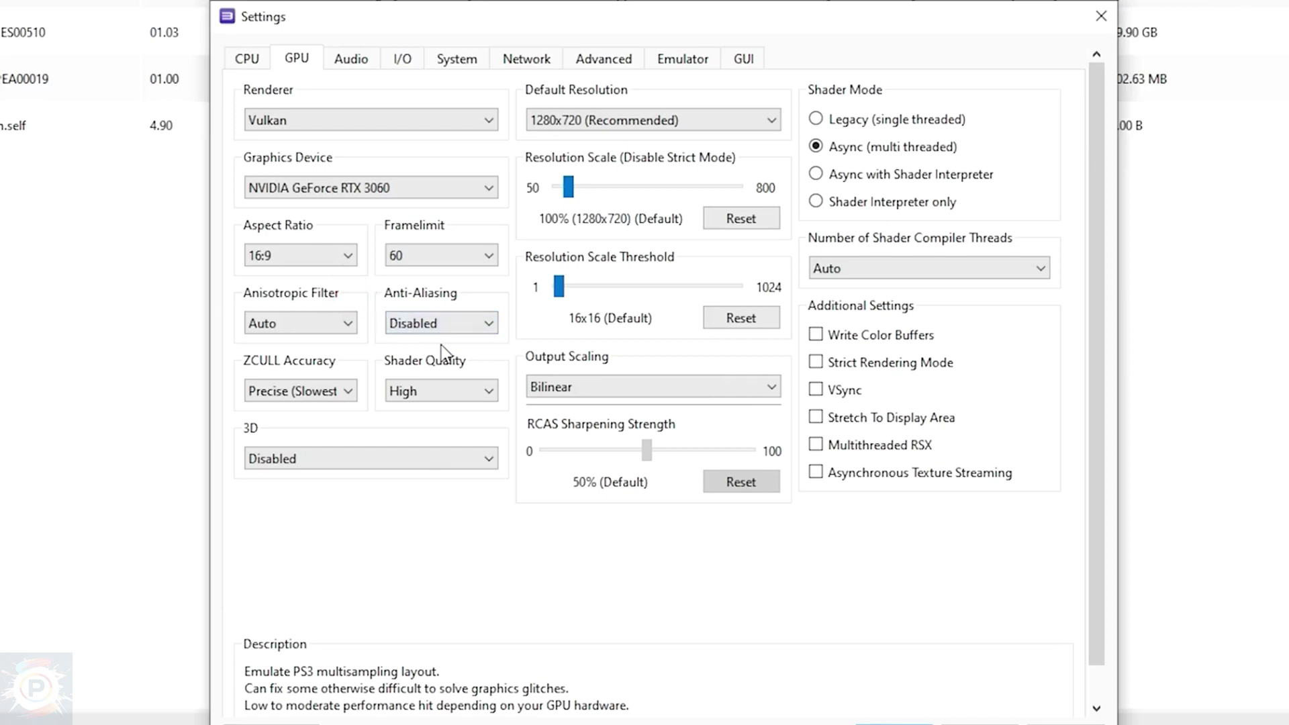
left_click(346, 392)
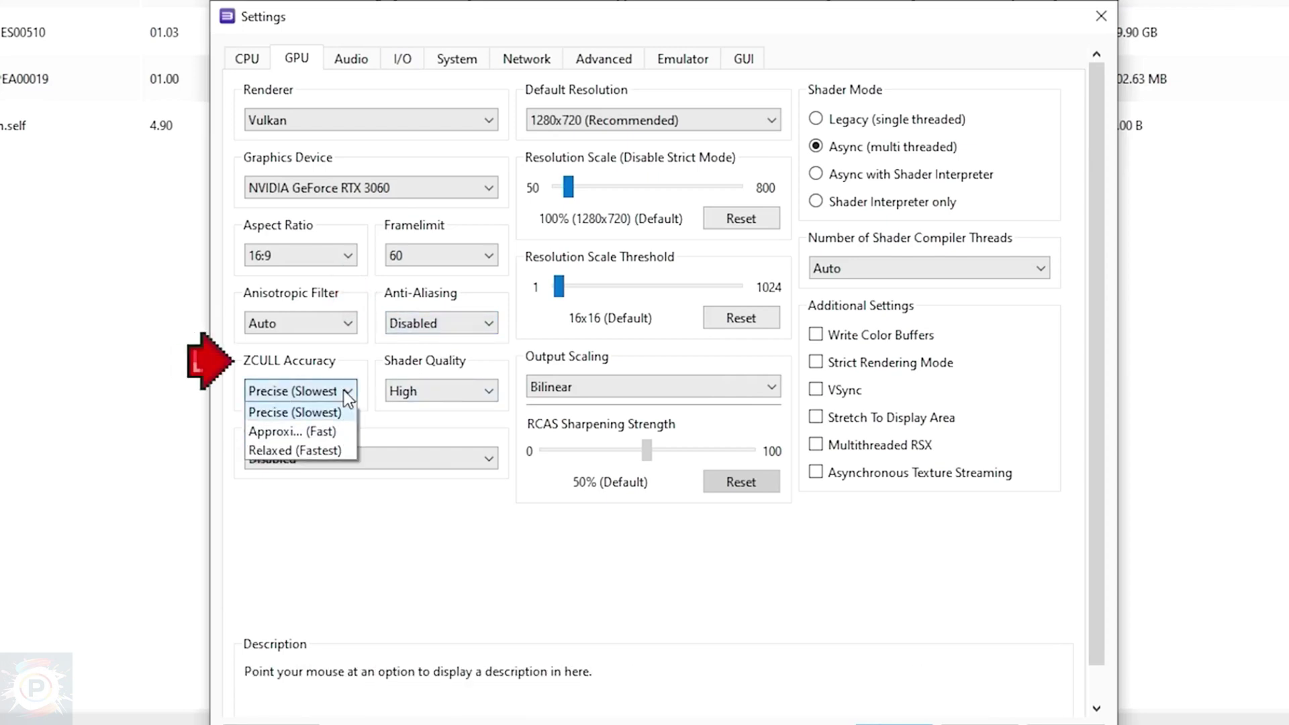
left_click(284, 413)
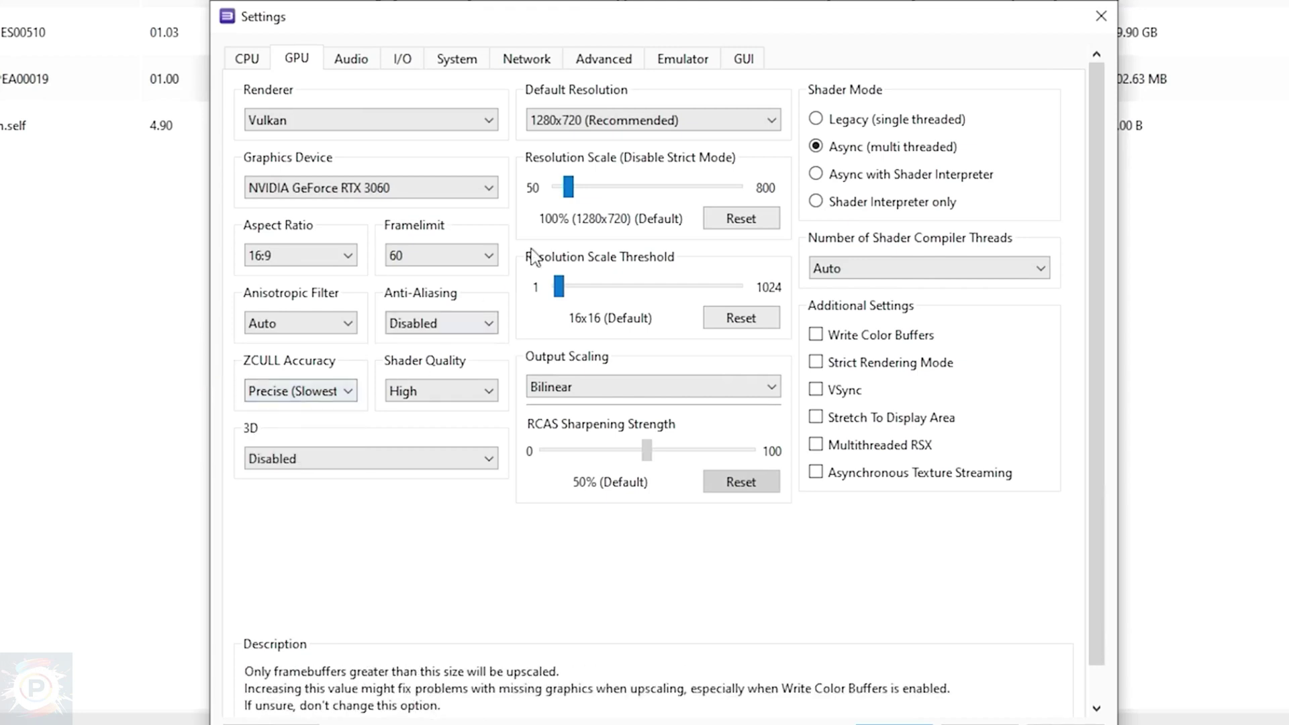
left_click(589, 125)
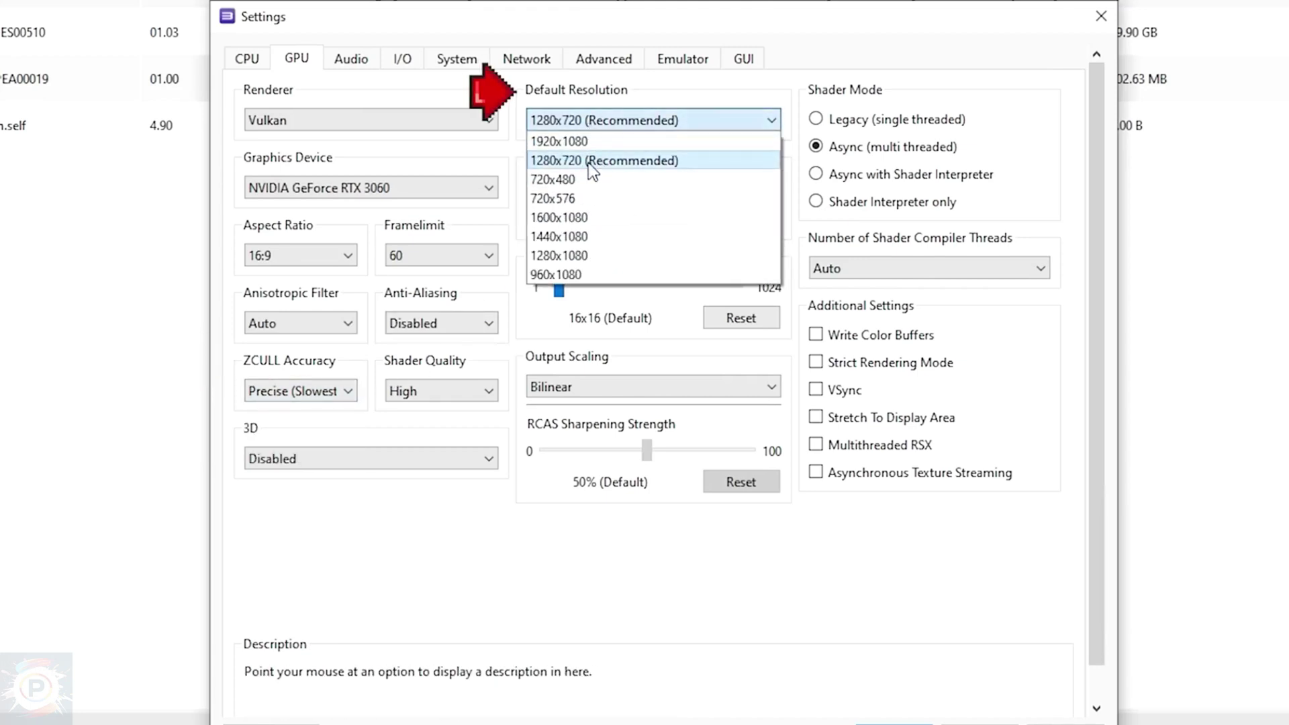
left_click(586, 163)
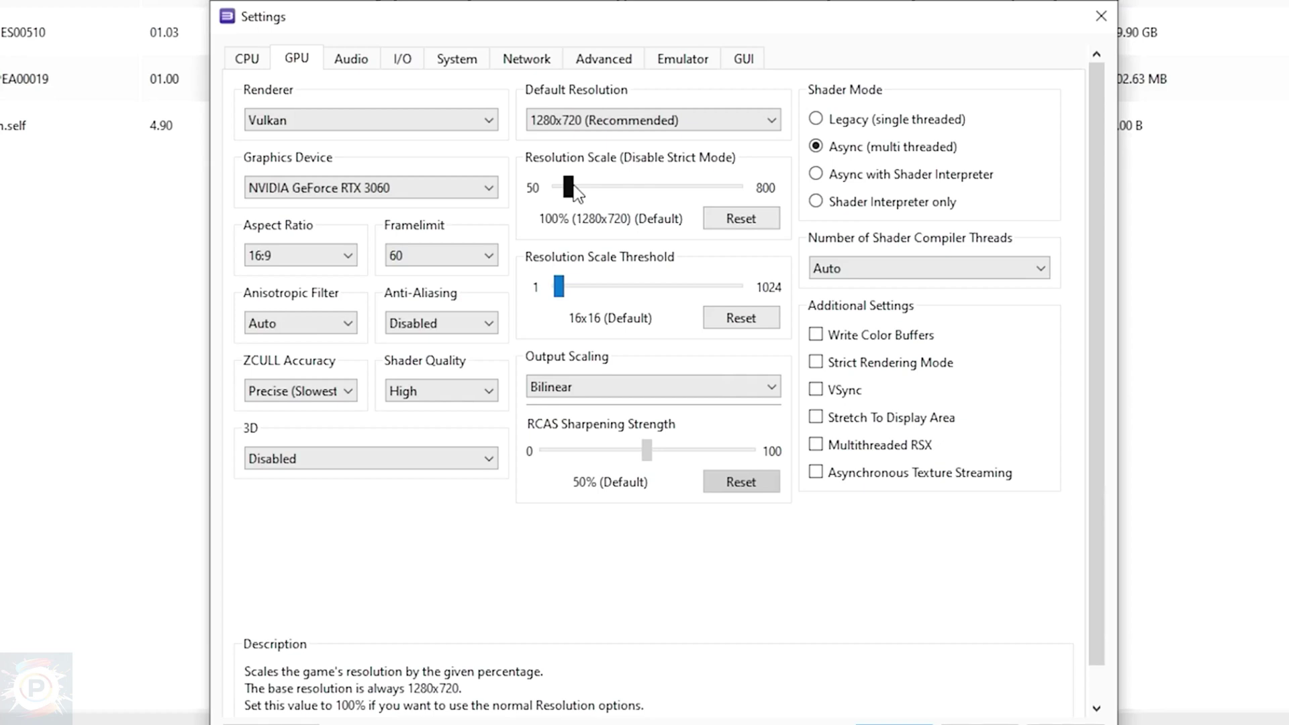
left_click_drag(572, 188, 589, 191)
mouse_move(907, 150)
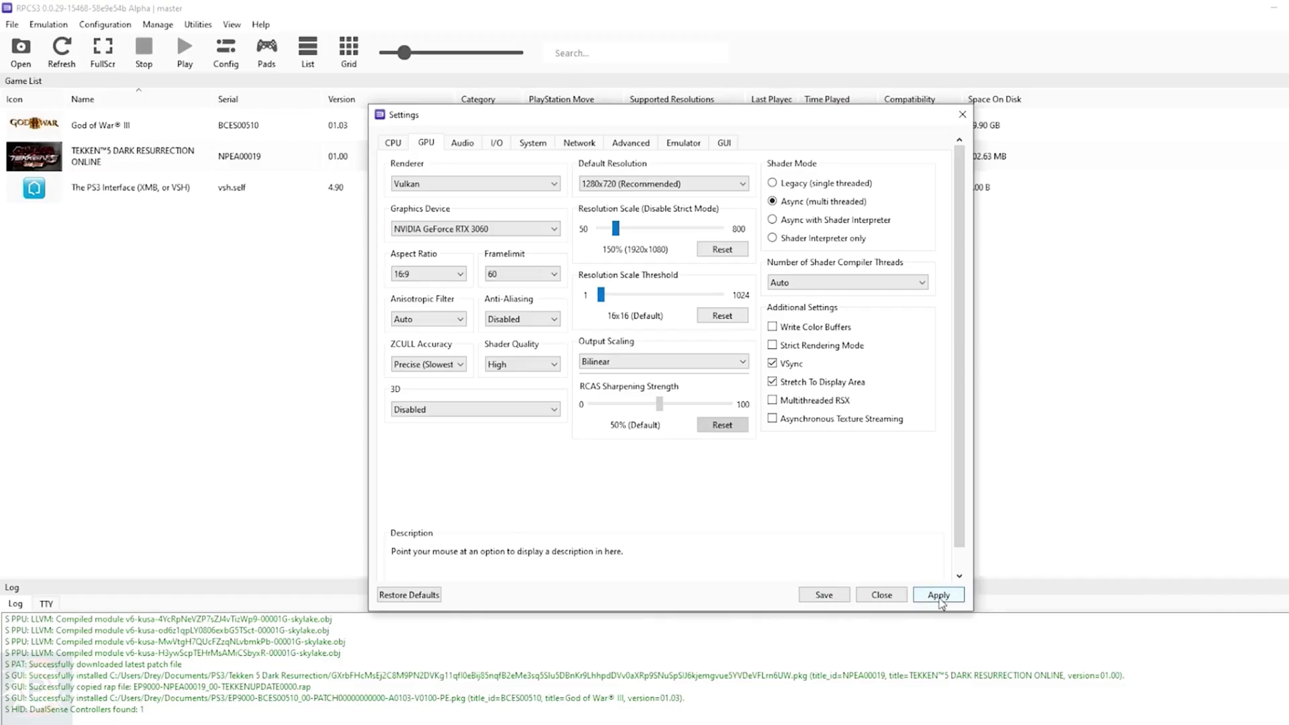
left_click(824, 598)
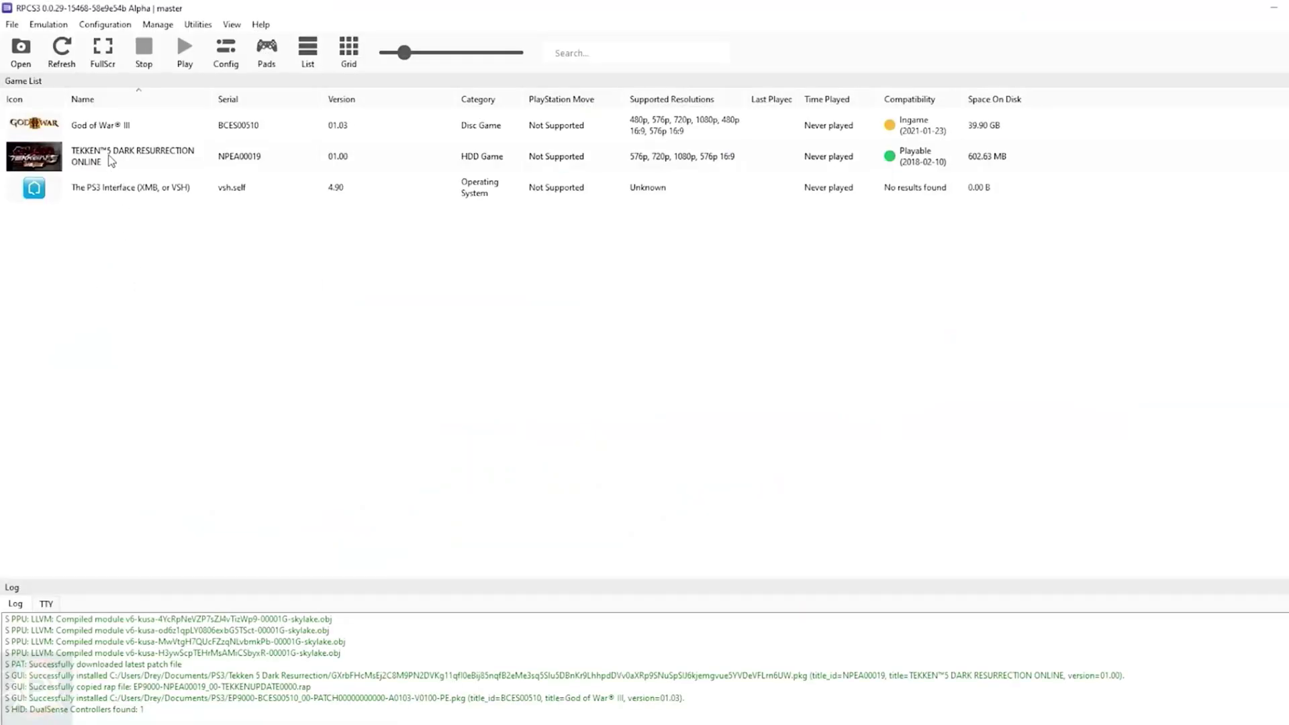
Step: Run Check Game Compatibility on the TEKKEN 5 Dark Resurrection entry
right_click(111, 161)
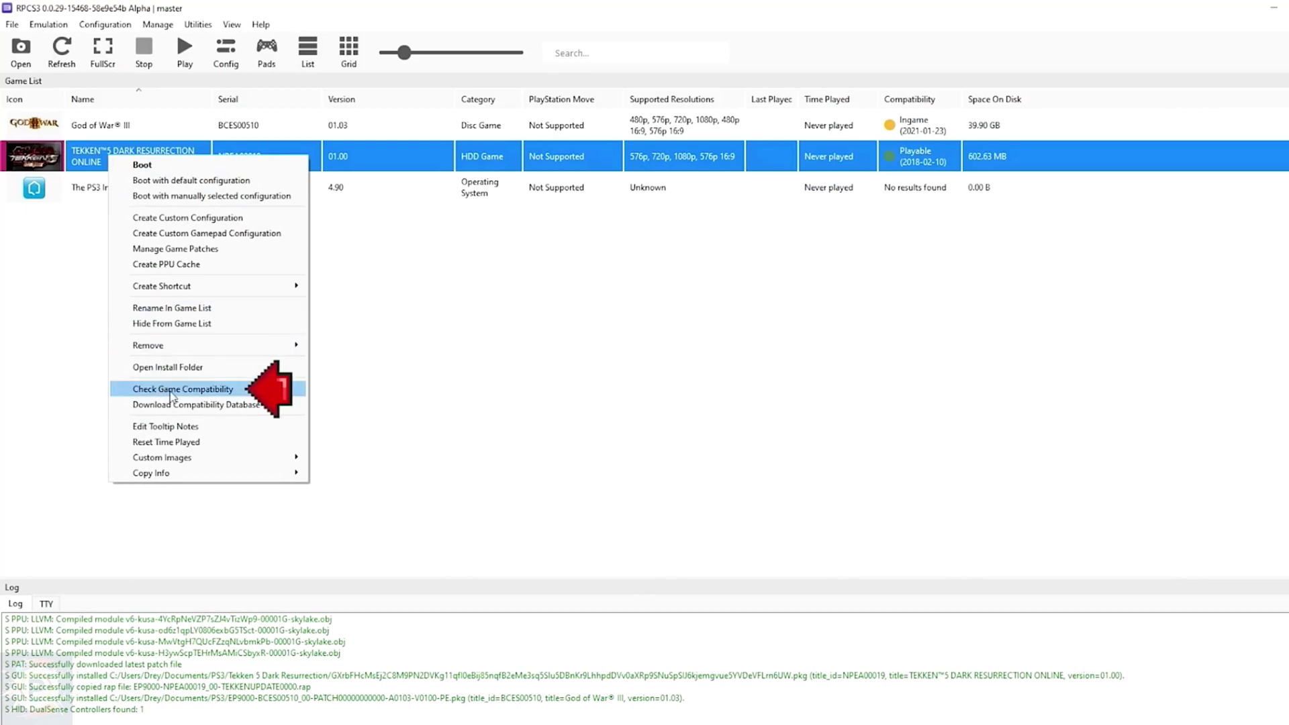
left_click(168, 392)
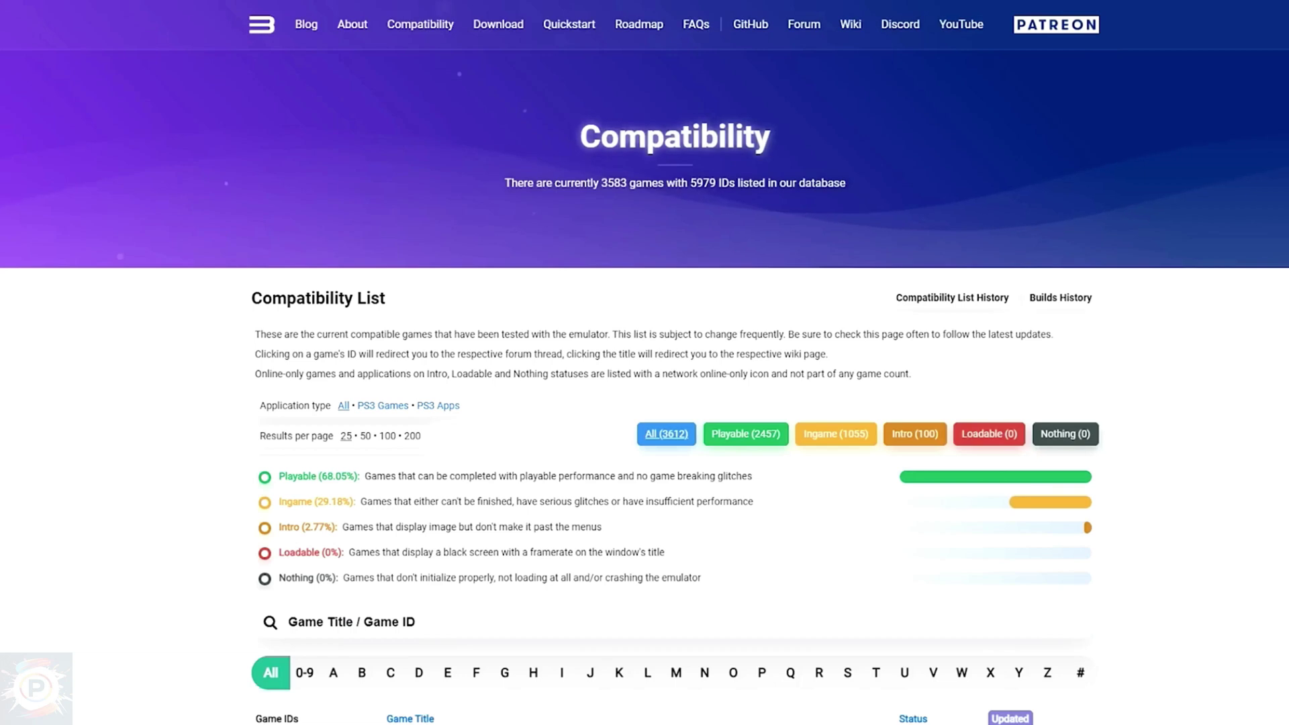
Step: Search the compatibility list for 'Tekken 5' and open its Dark Resurrection wiki page
scroll(665, 243, "down", 5)
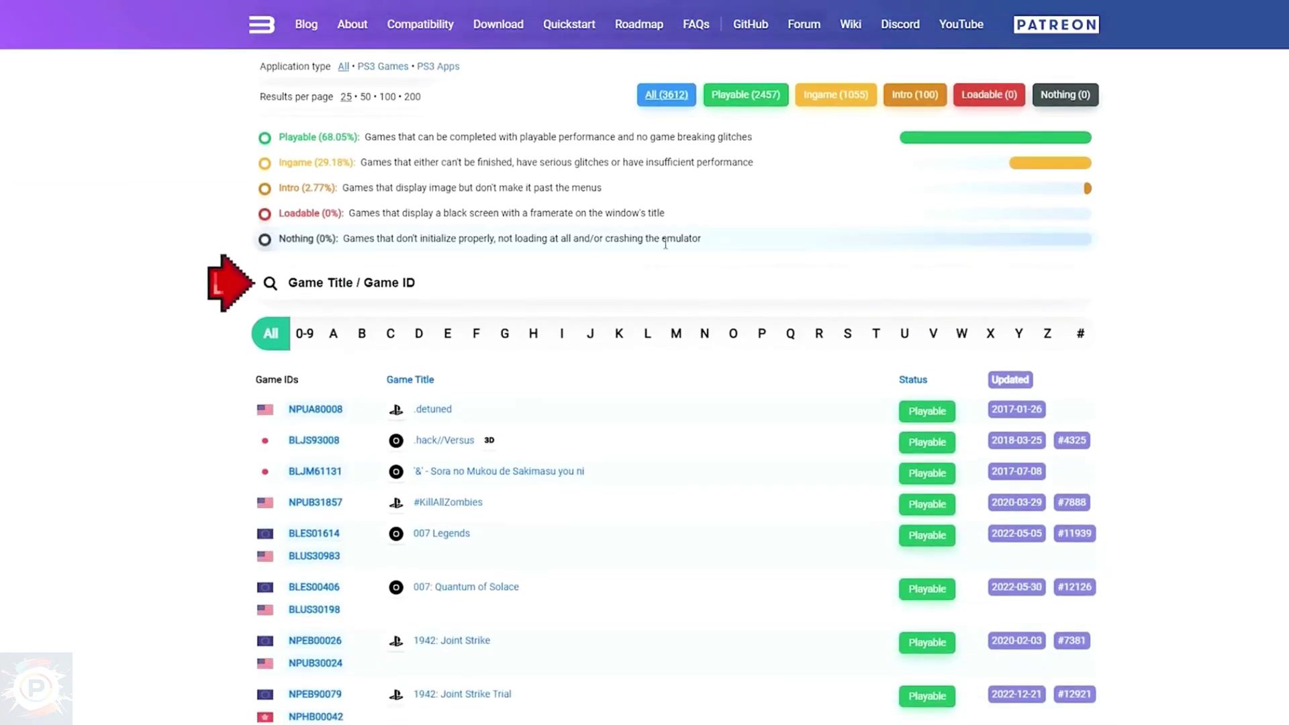
left_click(572, 283)
type("Tekken 5")
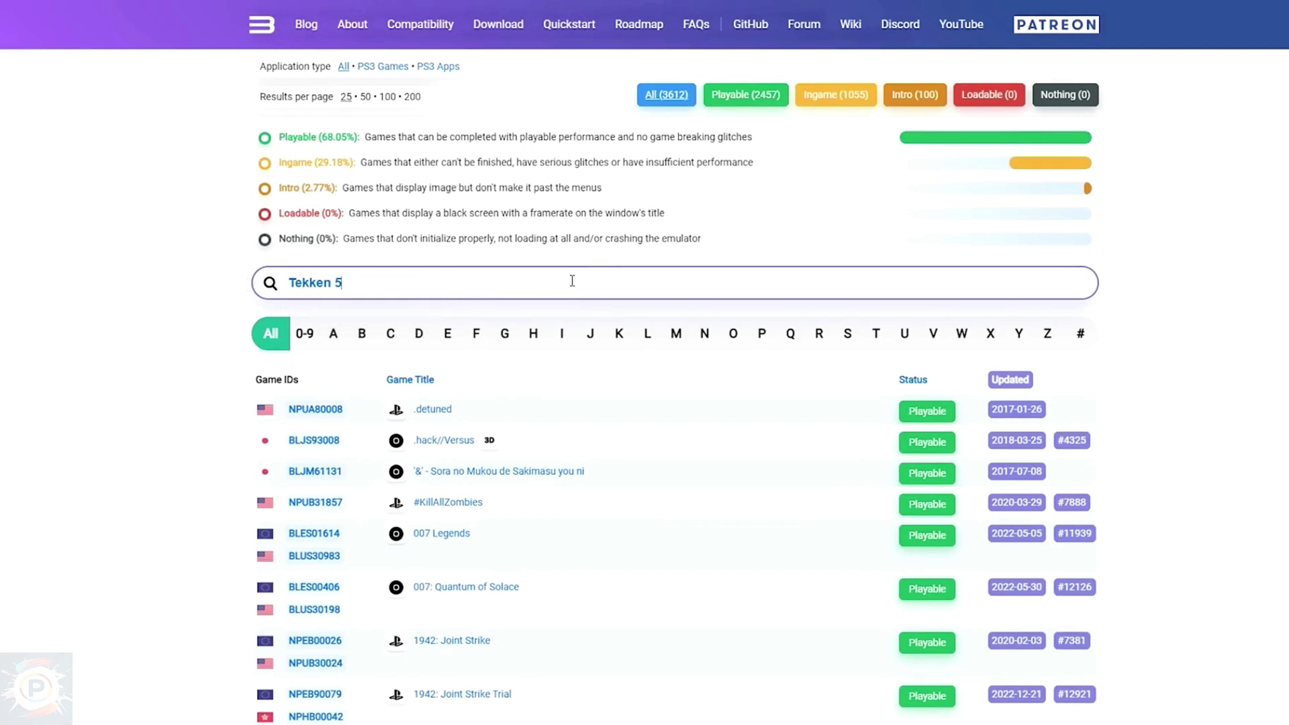
key("Return")
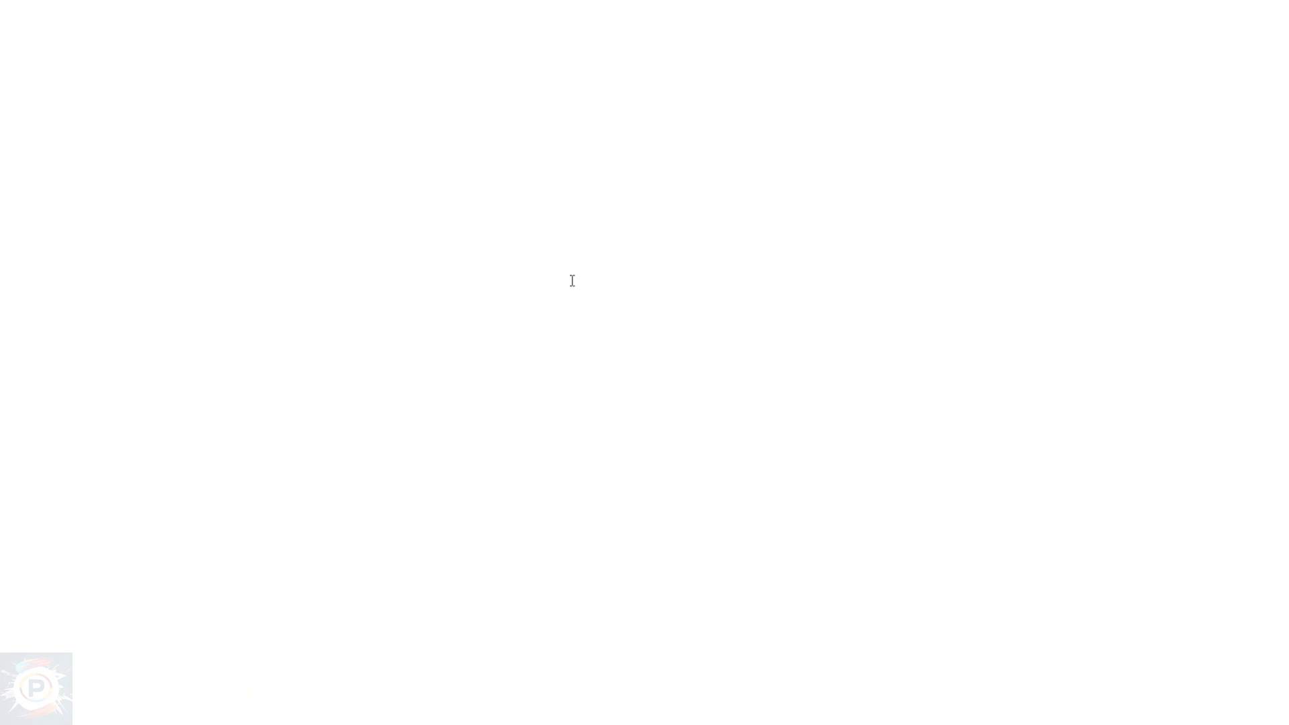
scroll(604, 292, "down", 5)
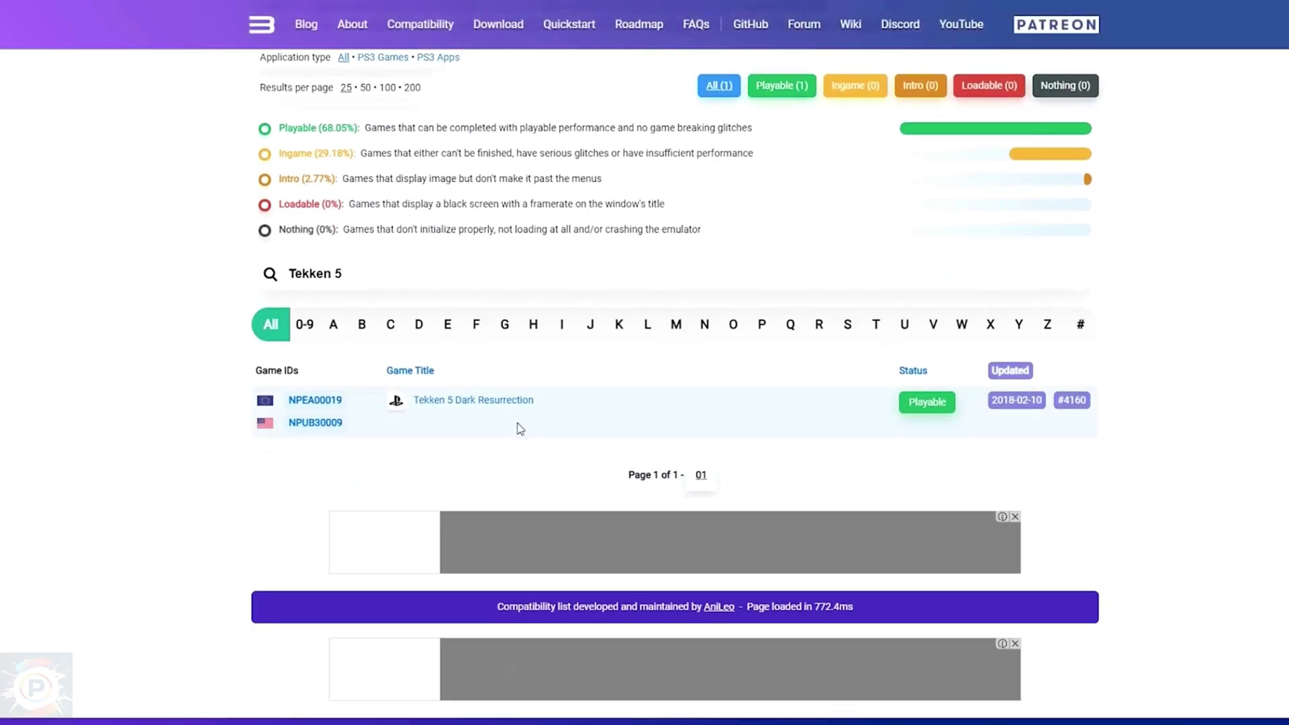
left_click(495, 401)
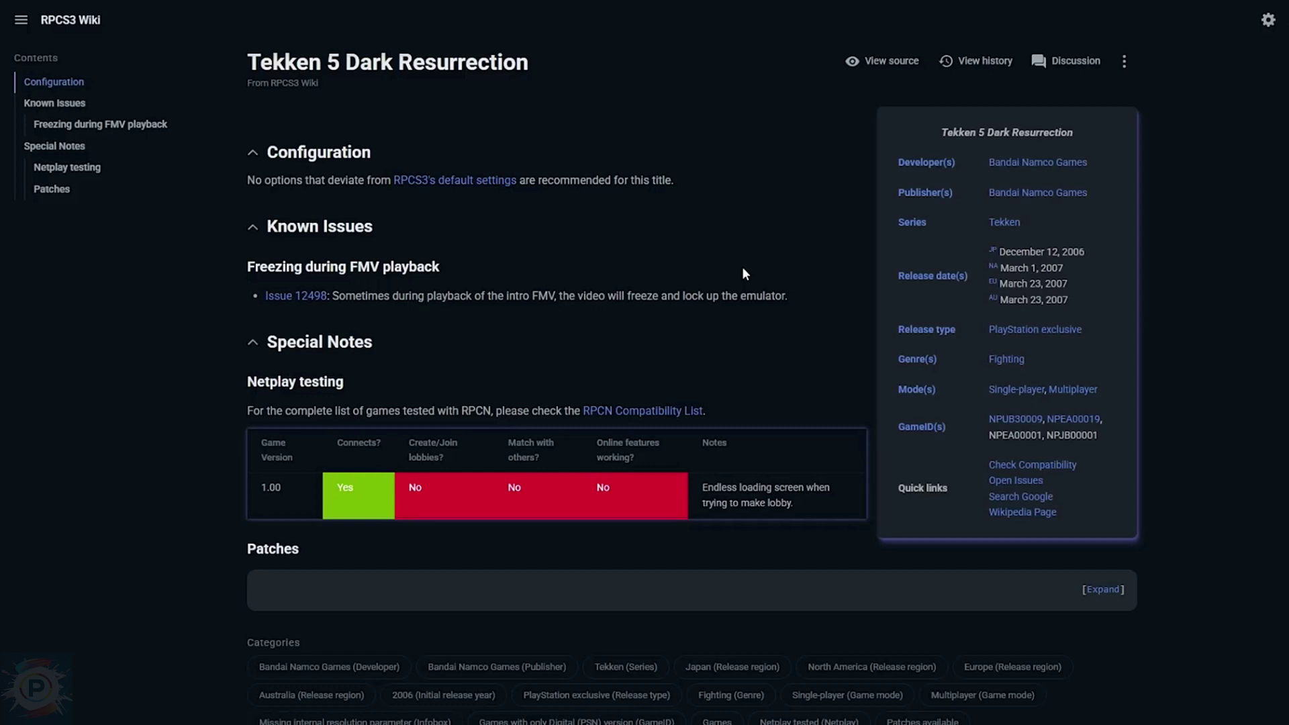
Step: Leave browser full-screen and scroll God of War III's wiki page to its recommended settings and patches
right_click(743, 267)
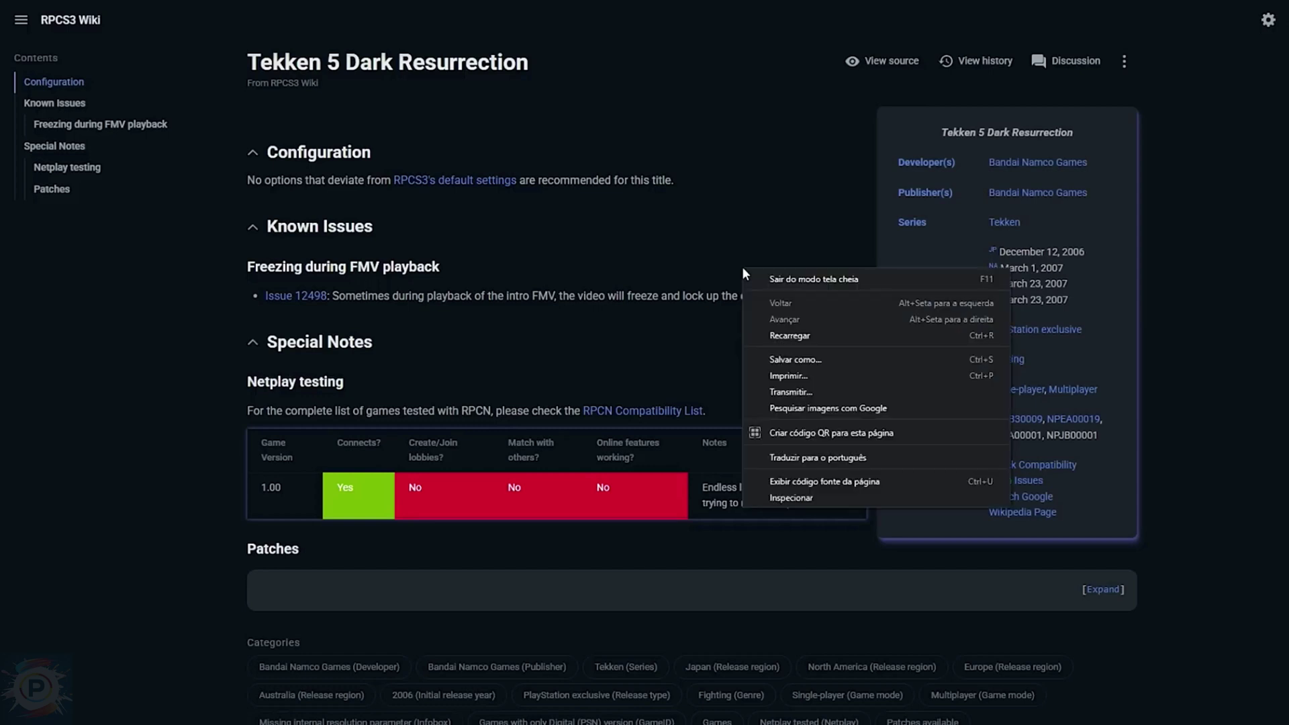
left_click(782, 461)
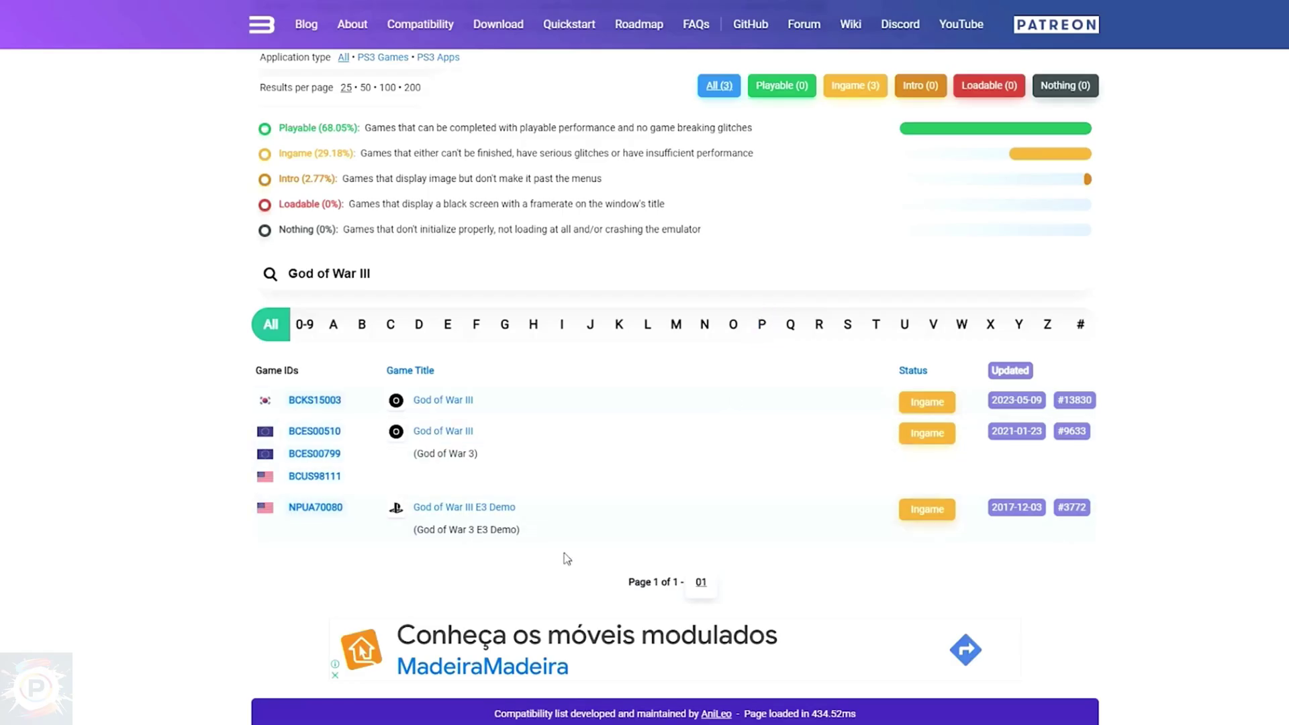
left_click(443, 431)
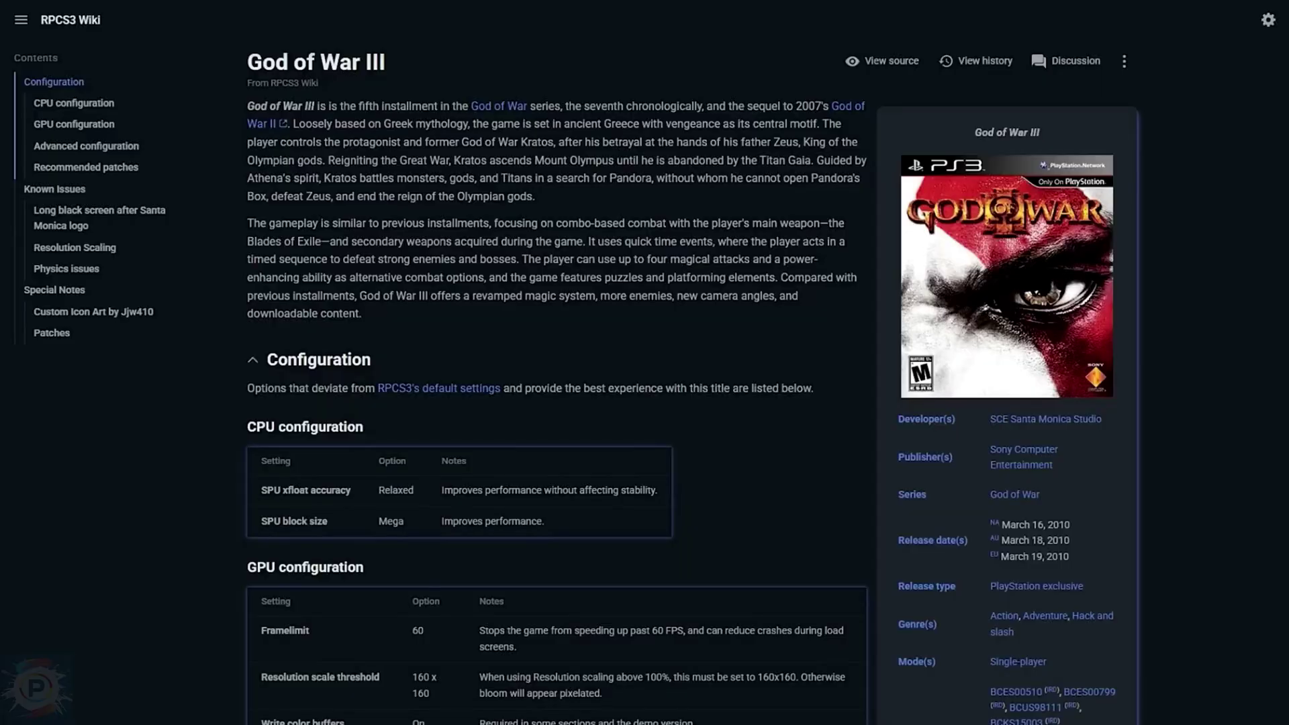
scroll(557, 362, "down", 3)
scroll(557, 362, "down", 3)
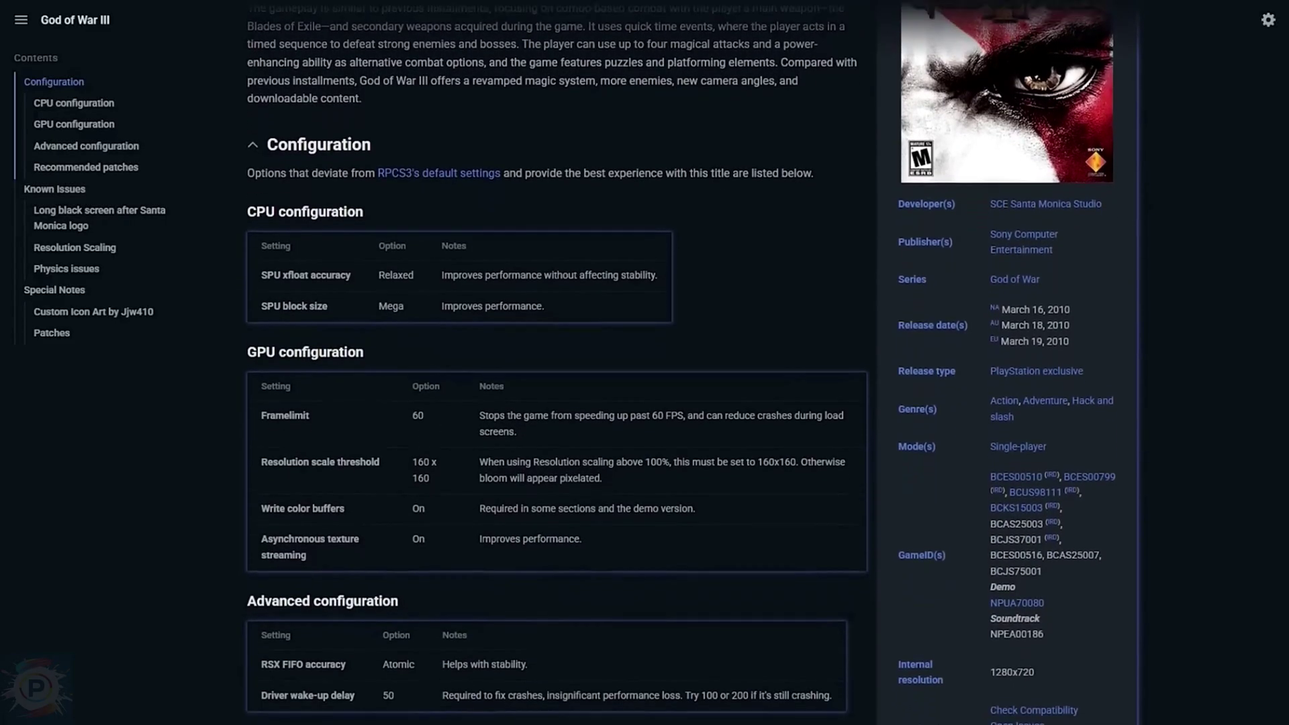
scroll(557, 362, "down", 3)
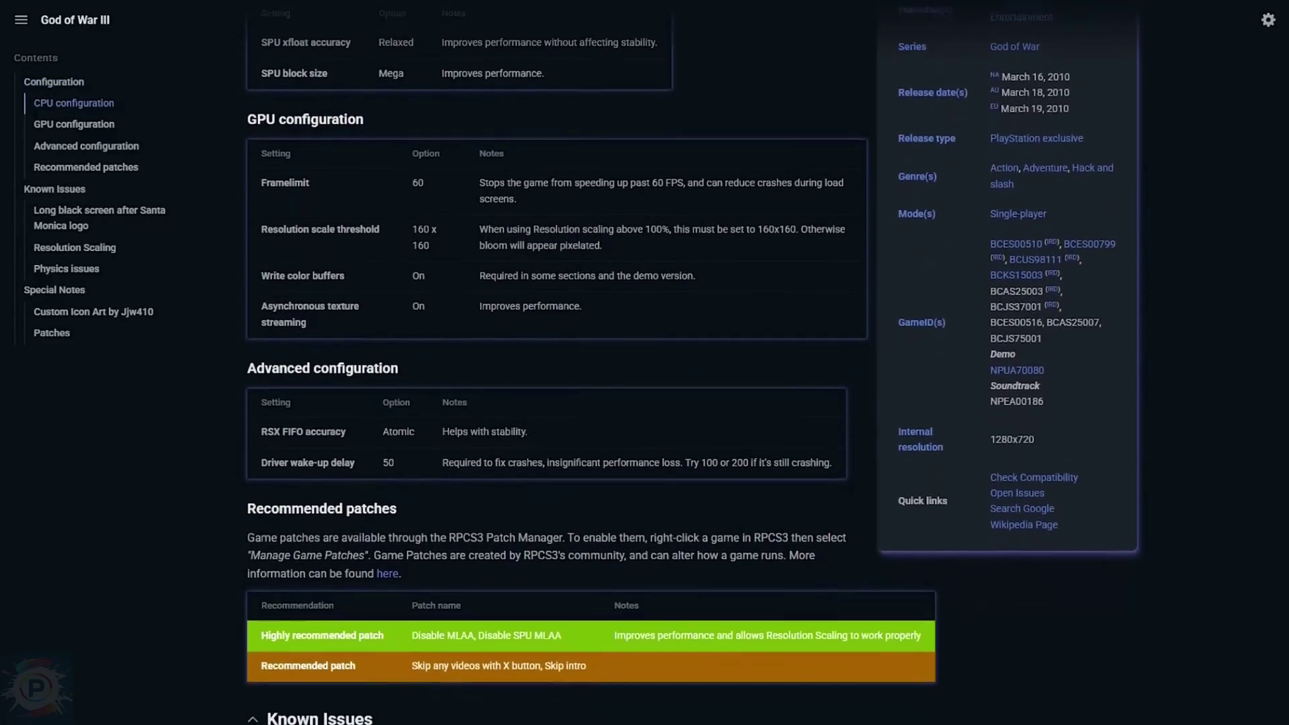
scroll(557, 362, "down", 2)
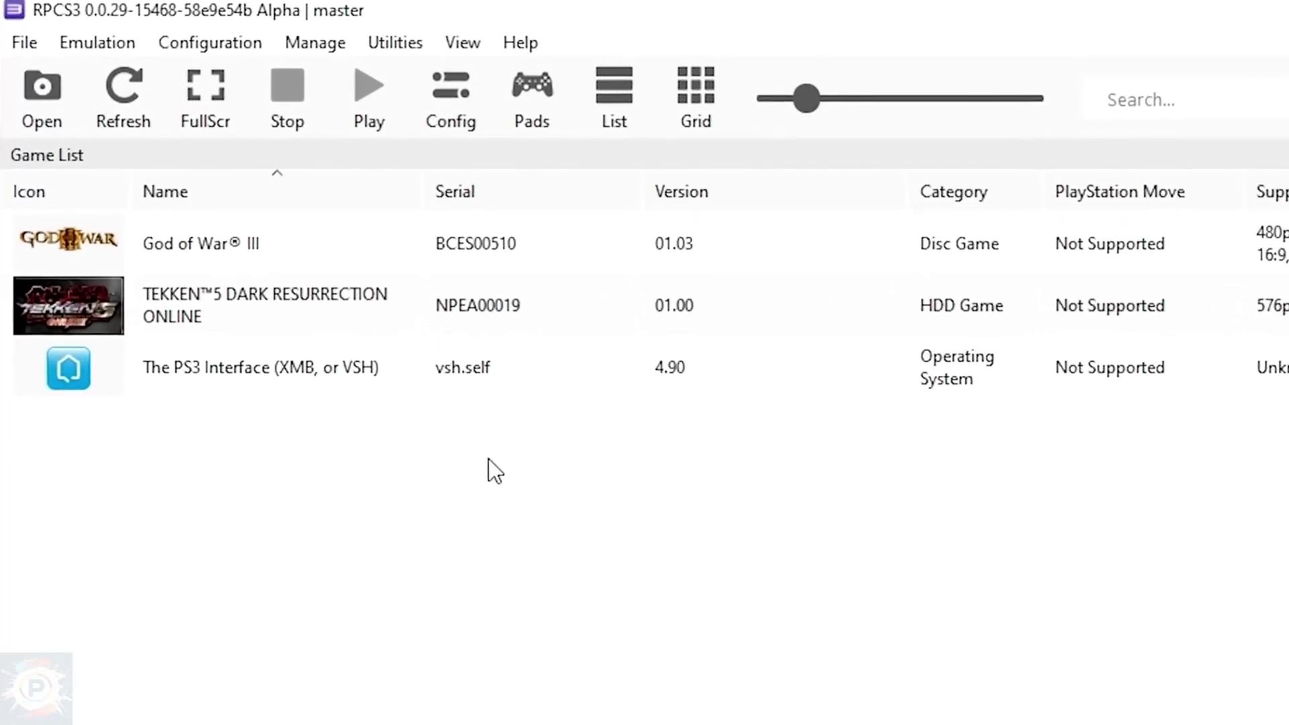
Step: Create a custom configuration for God of War III with SPU XFloat Relaxed and Mega block size
right_click(193, 244)
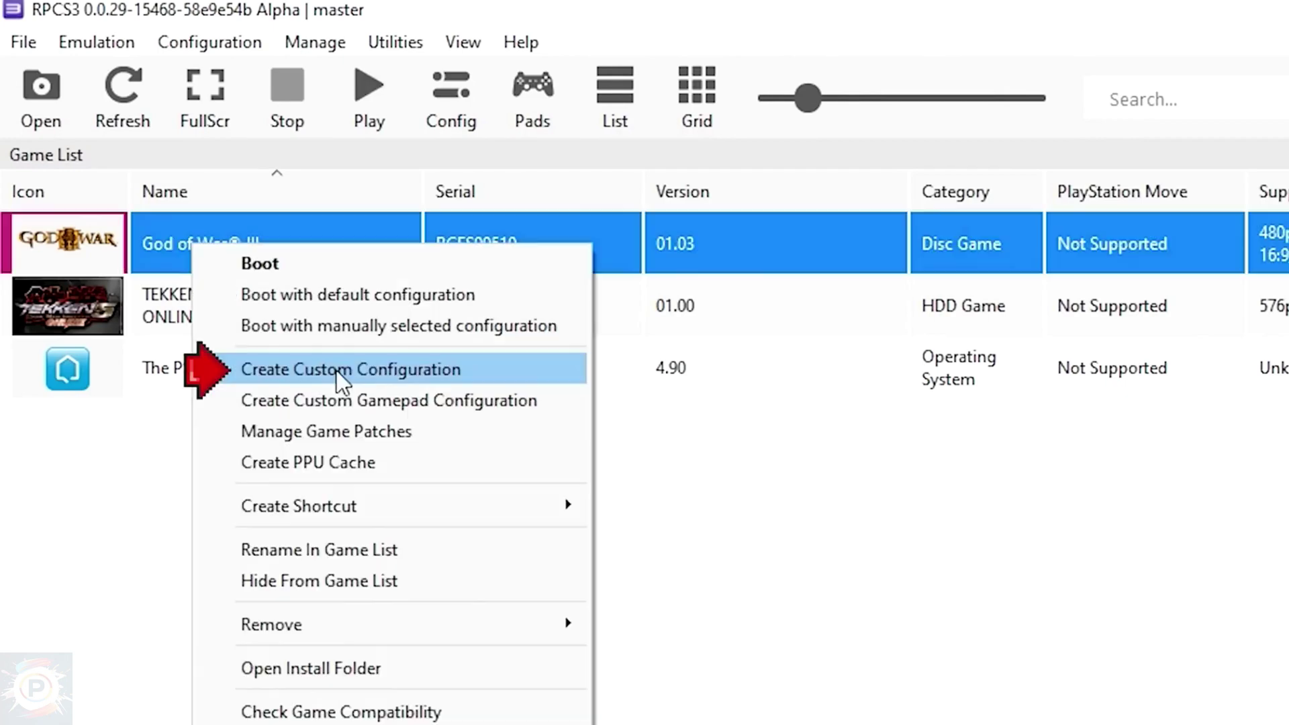
left_click(335, 370)
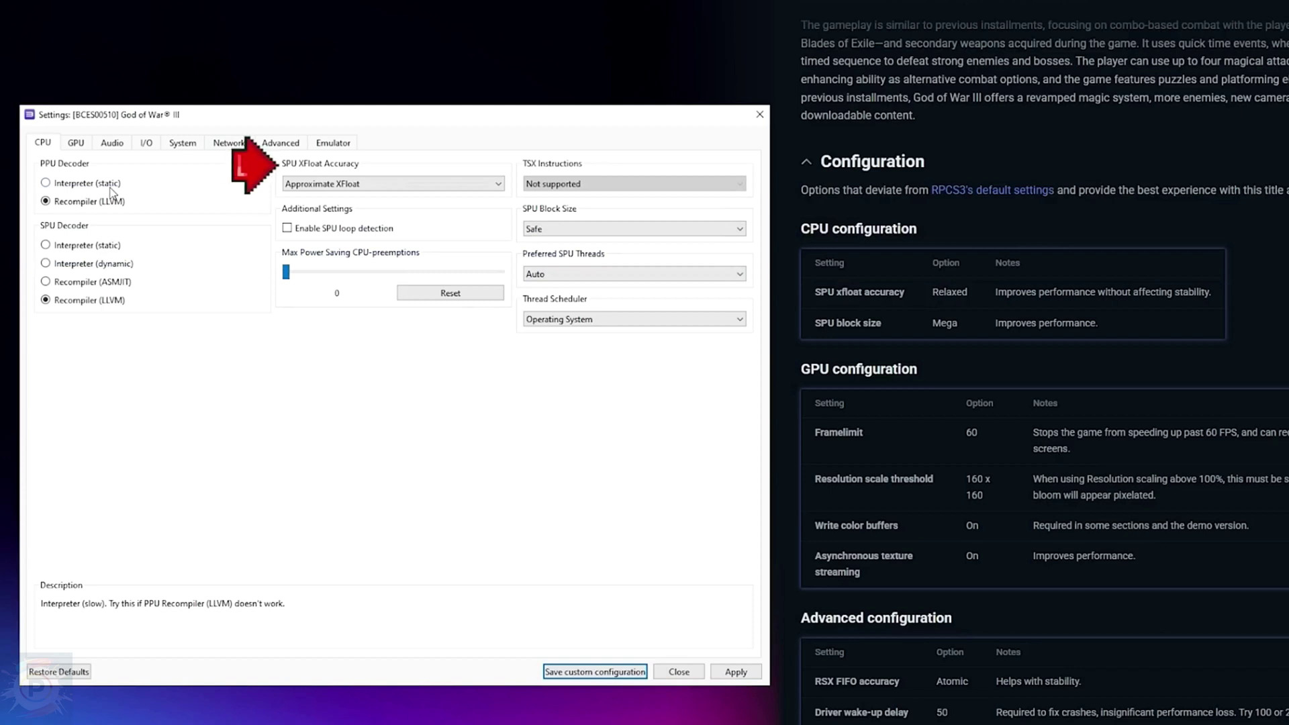
left_click(332, 185)
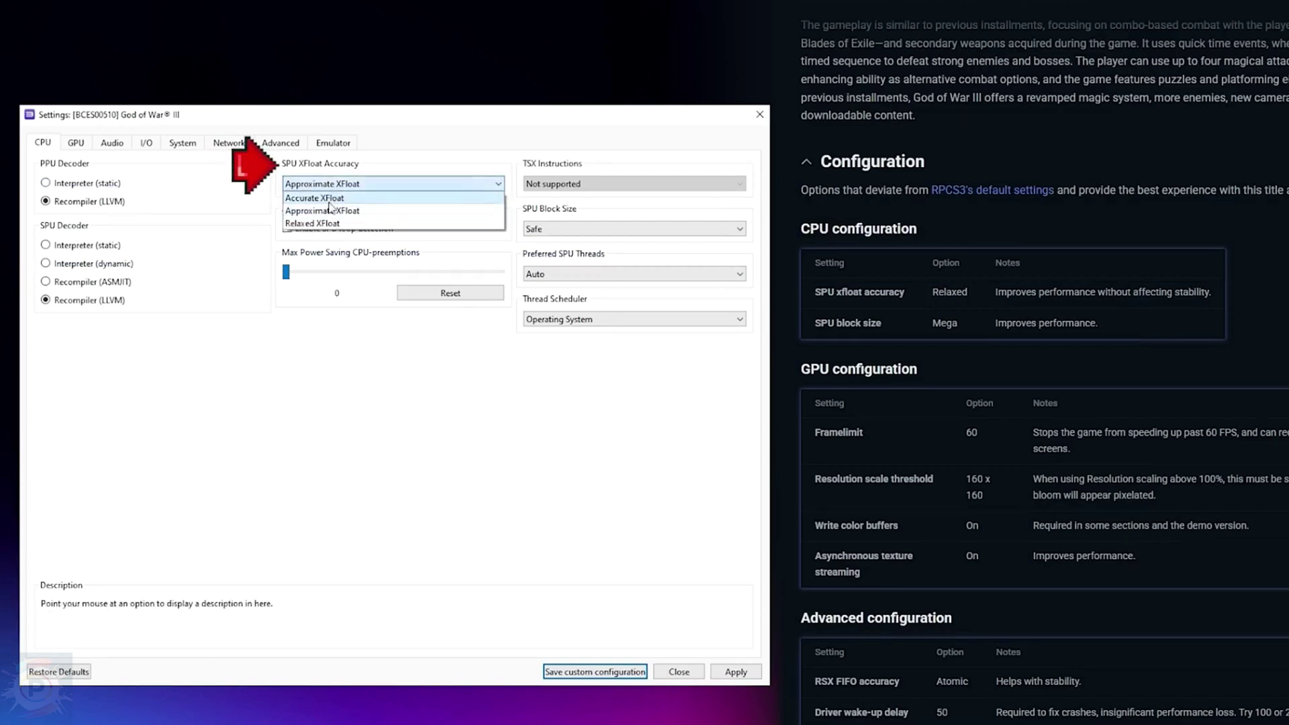
left_click(321, 223)
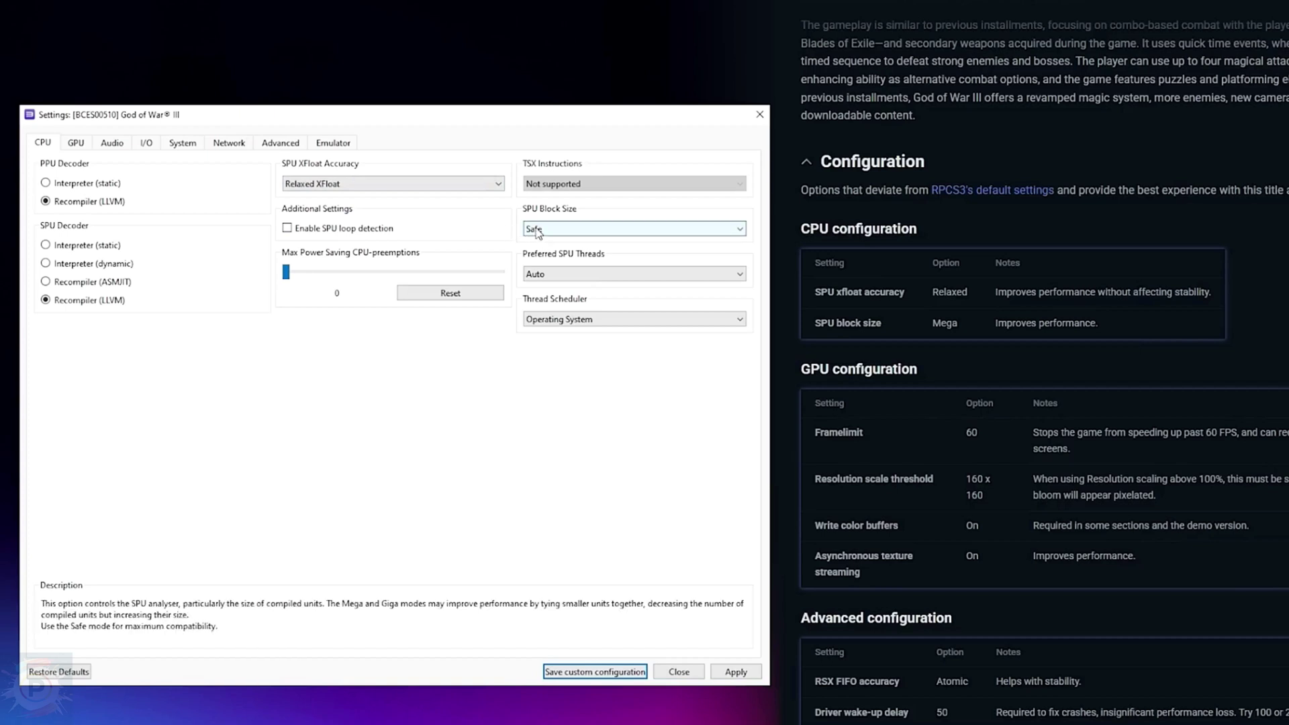
left_click(567, 230)
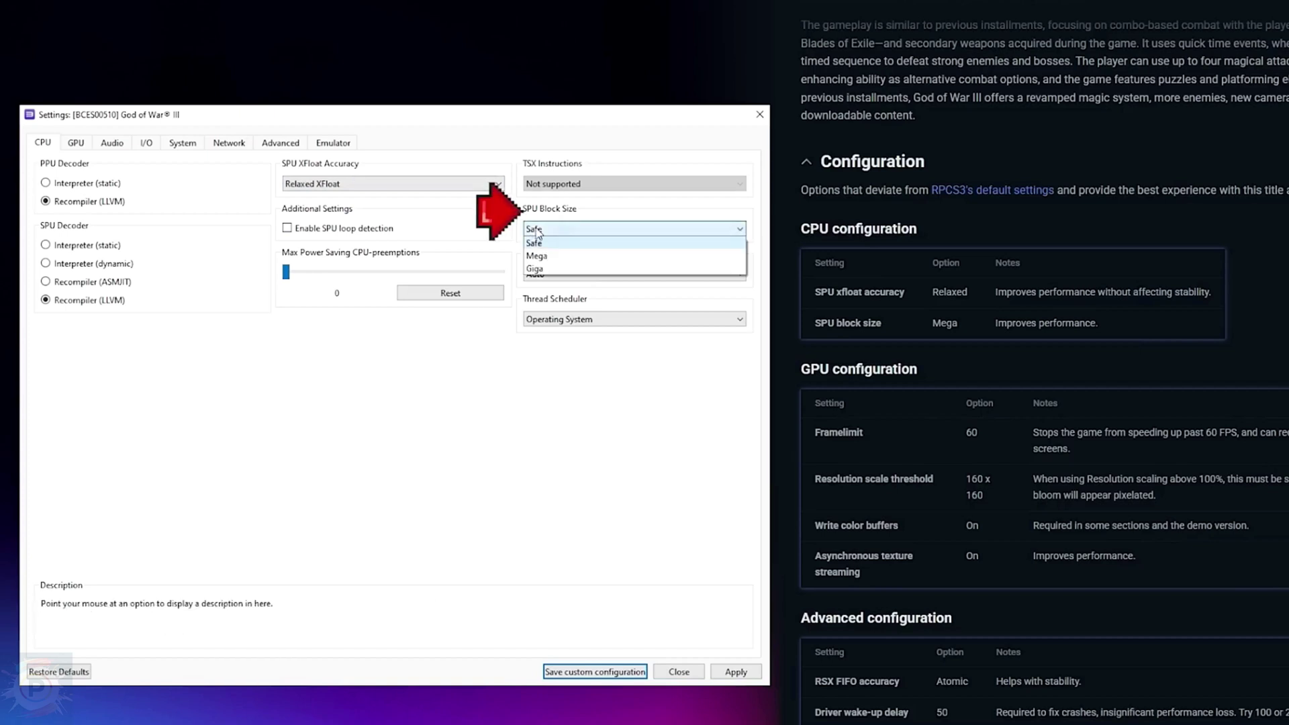
left_click(545, 258)
Step: On the GPU tab, keep Framelimit at 60 and raise the resolution scale threshold to 160x160
left_click(78, 145)
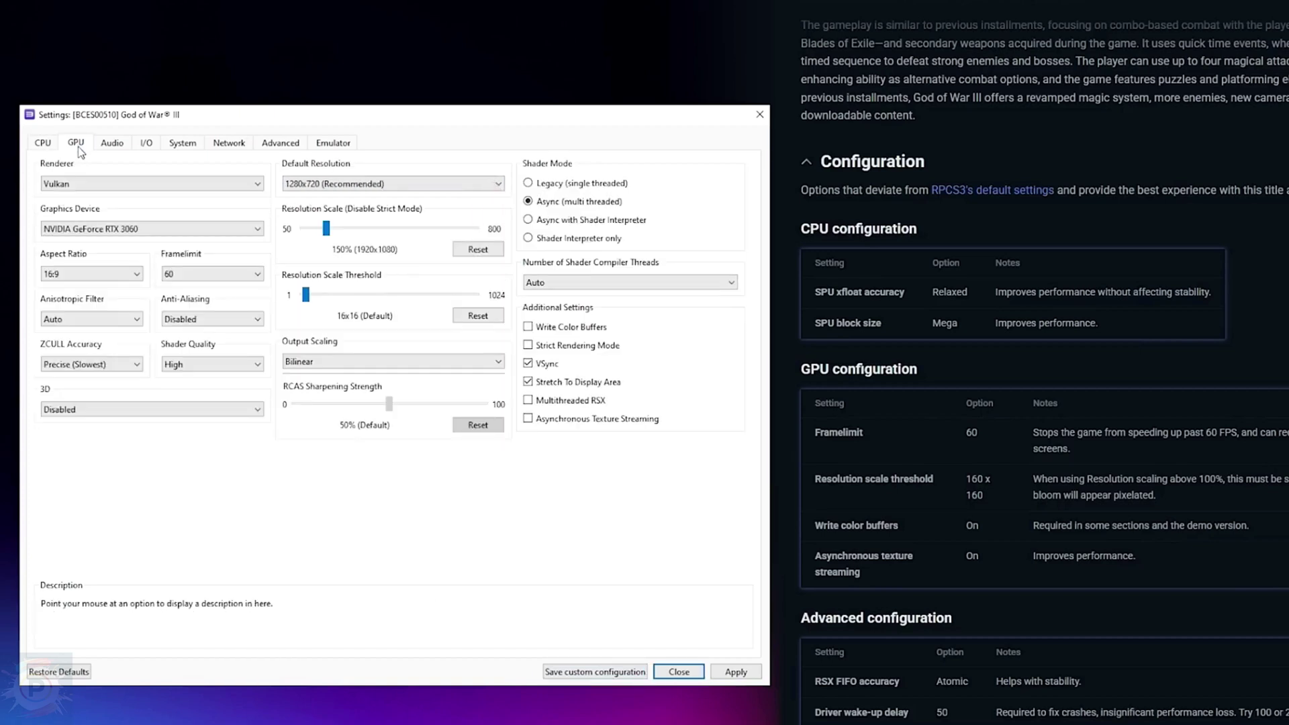
left_click(188, 275)
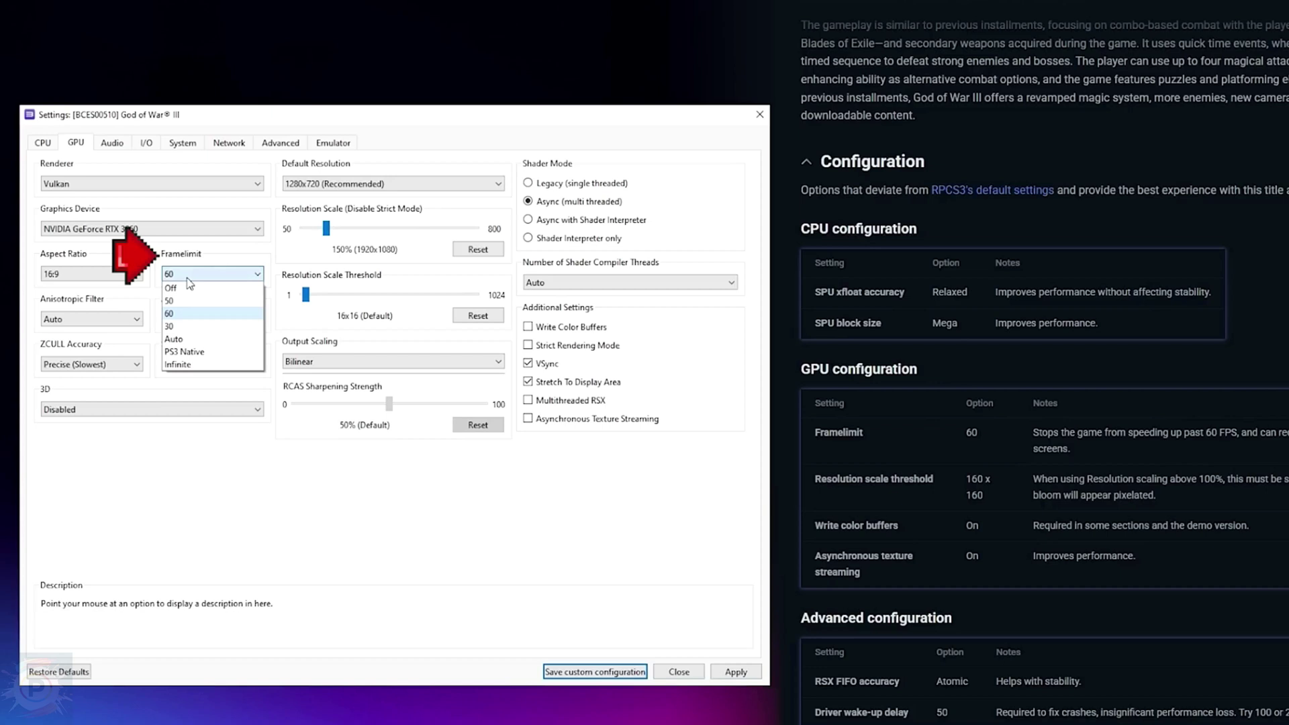
left_click(185, 314)
left_click_drag(305, 294, 329, 300)
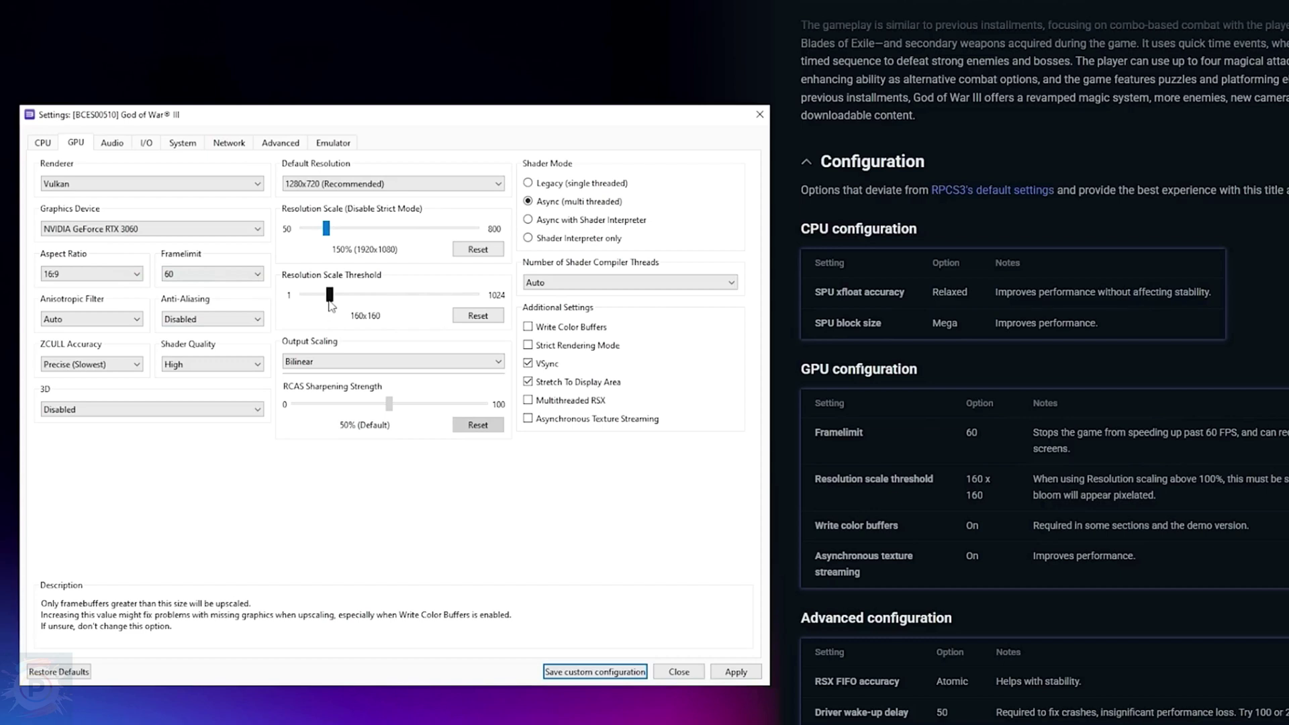
mouse_move(549, 334)
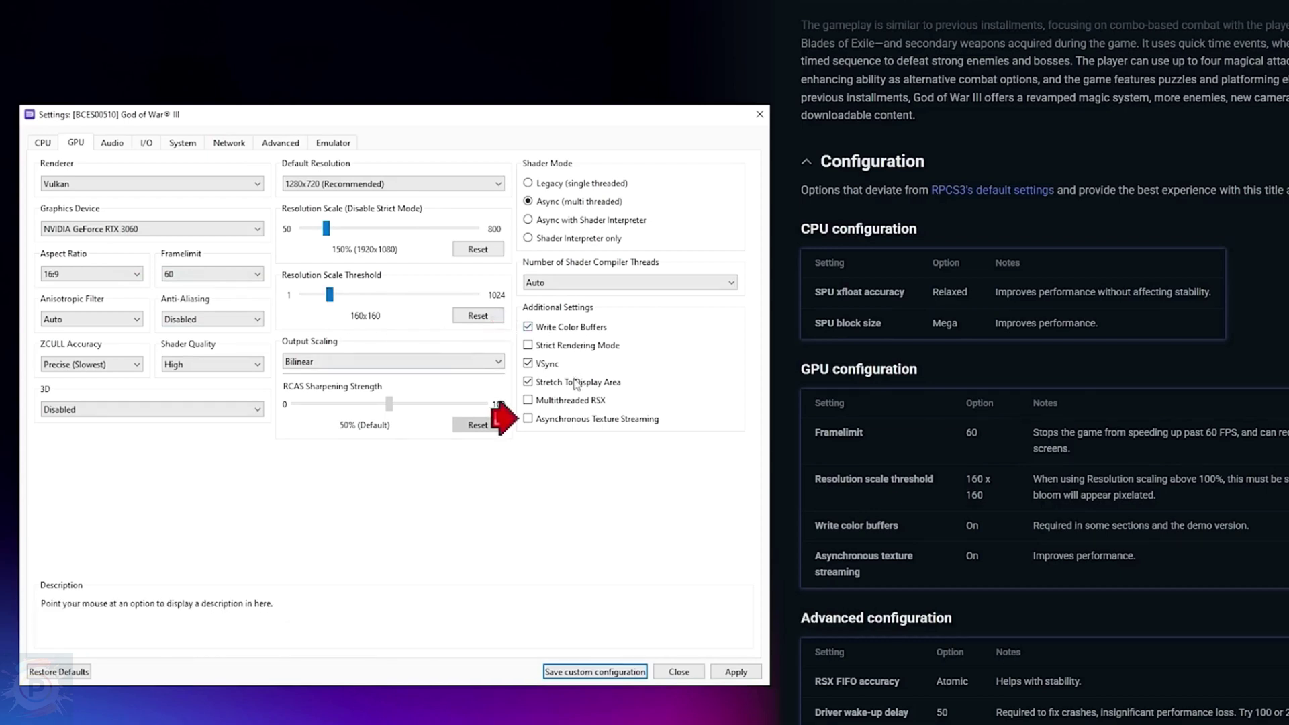
mouse_move(592, 426)
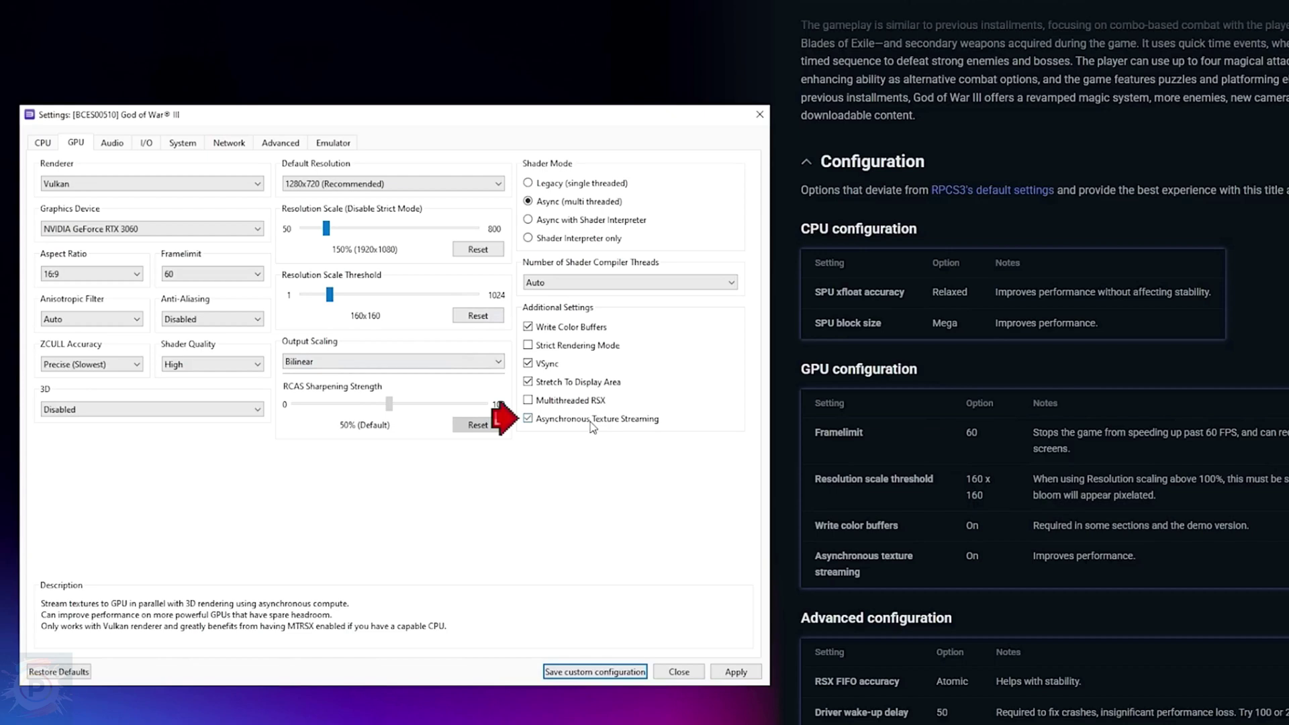
Step: Set RSX FIFO accuracy to Atomic and driver wake-up delay to 50 µs, then save God of War III's configuration
left_click(279, 149)
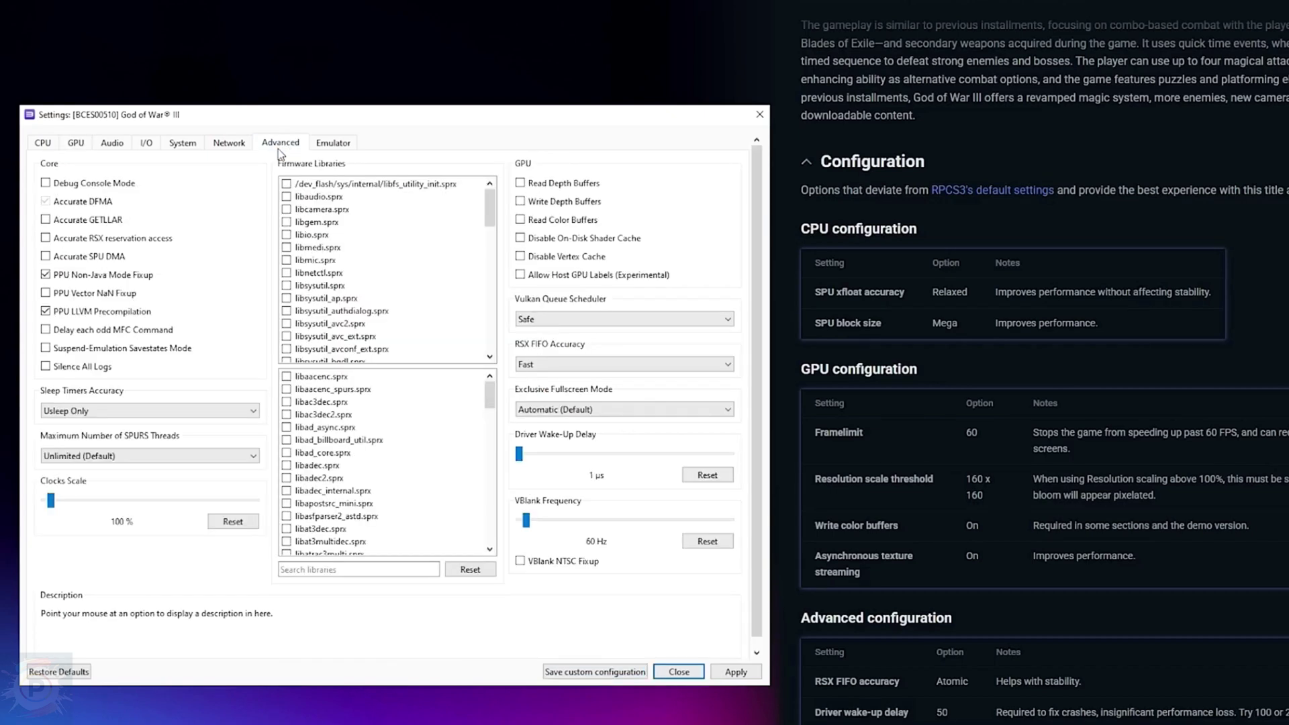
left_click(552, 366)
left_click(537, 381)
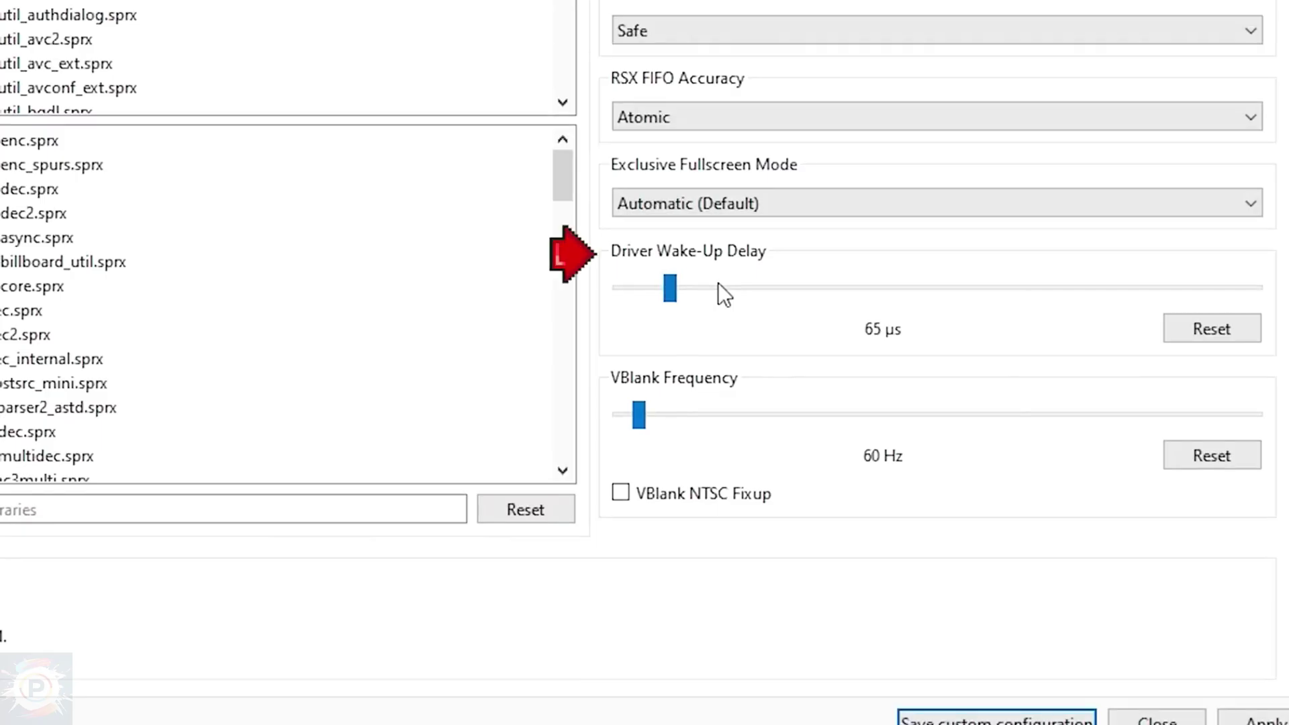
scroll(556, 455, "down", 5)
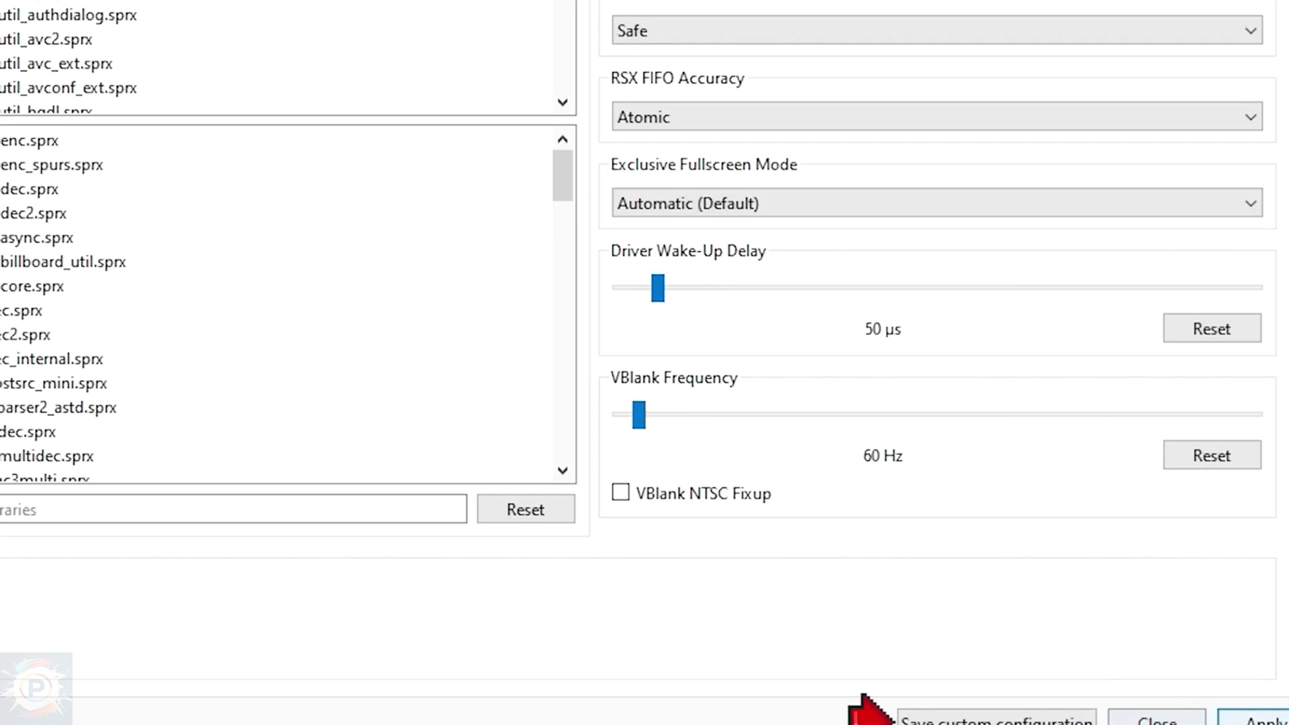
left_click(906, 718)
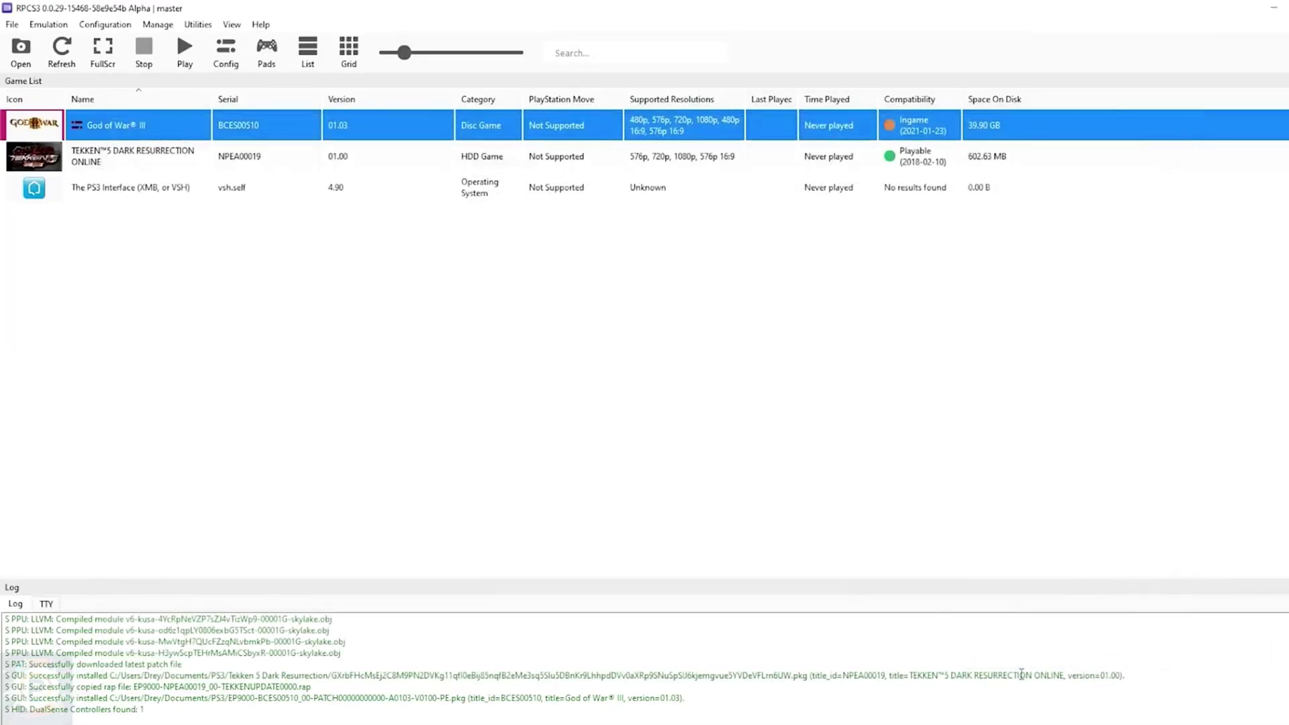
Step: Enable the Disable Bloom, Camera Sway, Color Grading and Depth of Field patches for God of War III
left_click(521, 386)
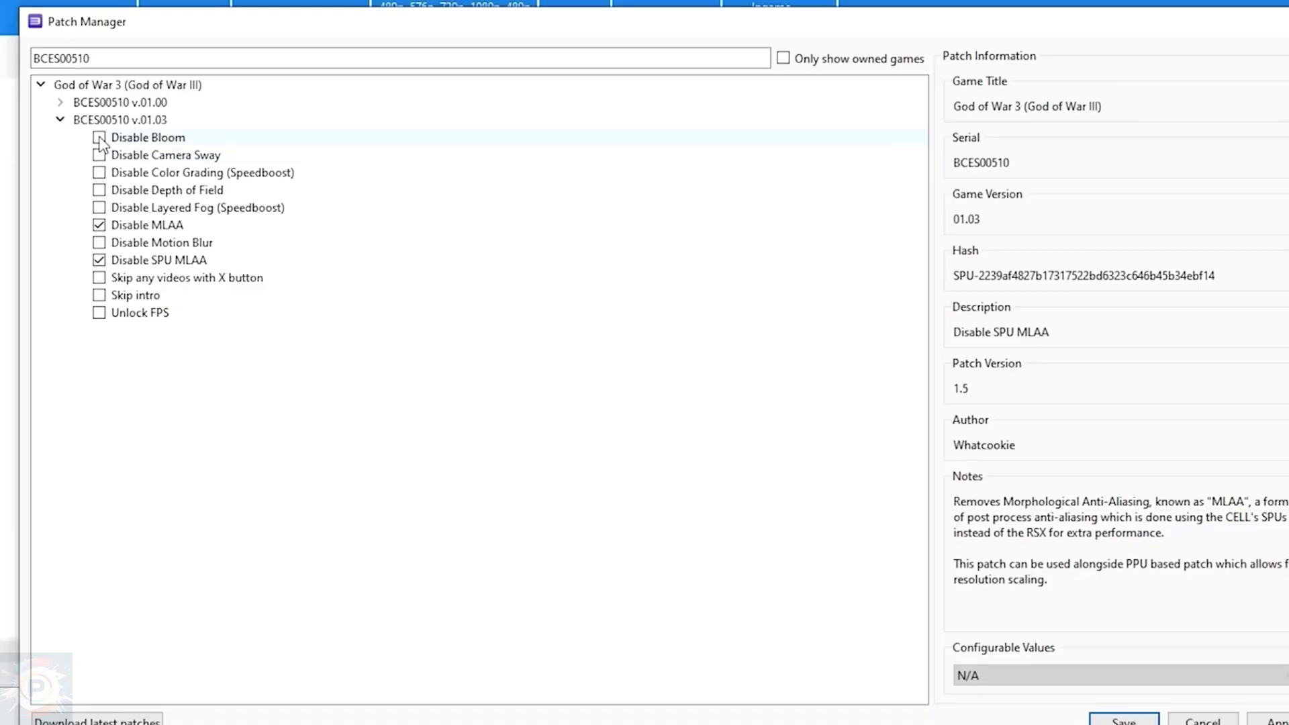
left_click(99, 137)
left_click(98, 155)
left_click(98, 172)
left_click(98, 189)
Step: Enable the Layered Fog, Motion Blur, Skip videos and Skip intro patches, then apply and save
left_click(99, 207)
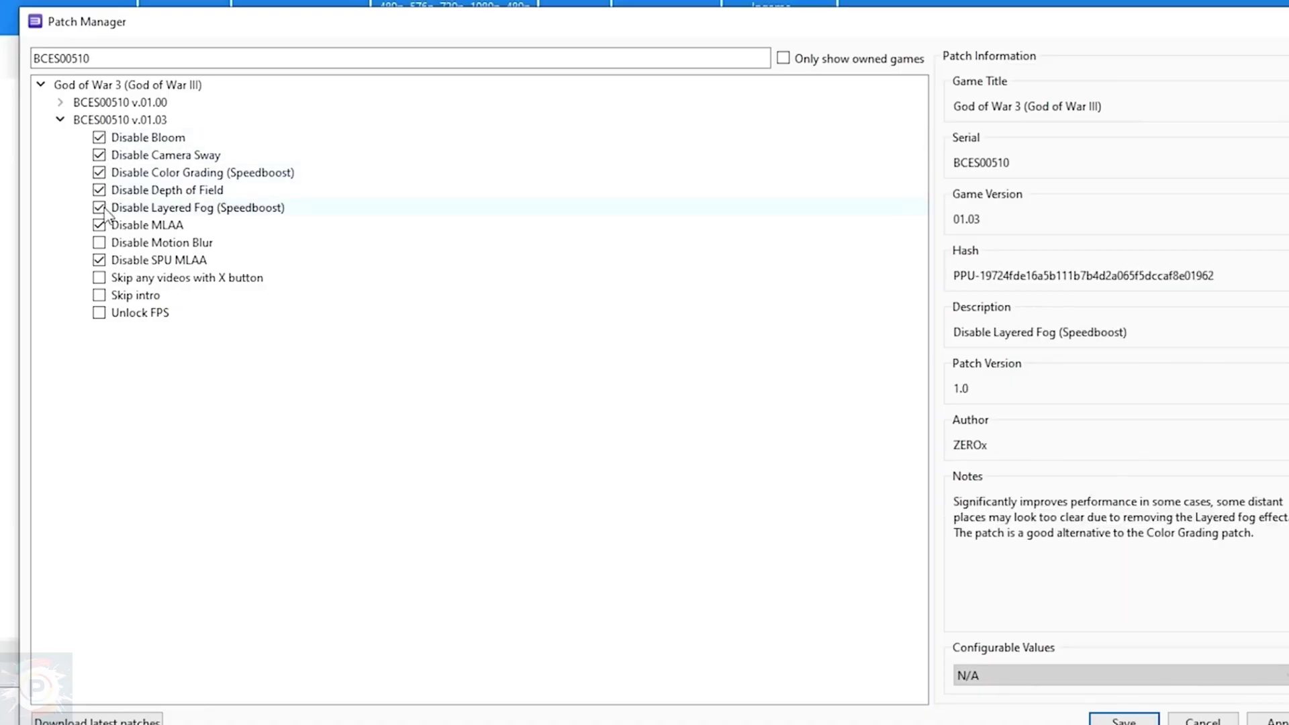
left_click(99, 242)
left_click(99, 277)
left_click(99, 295)
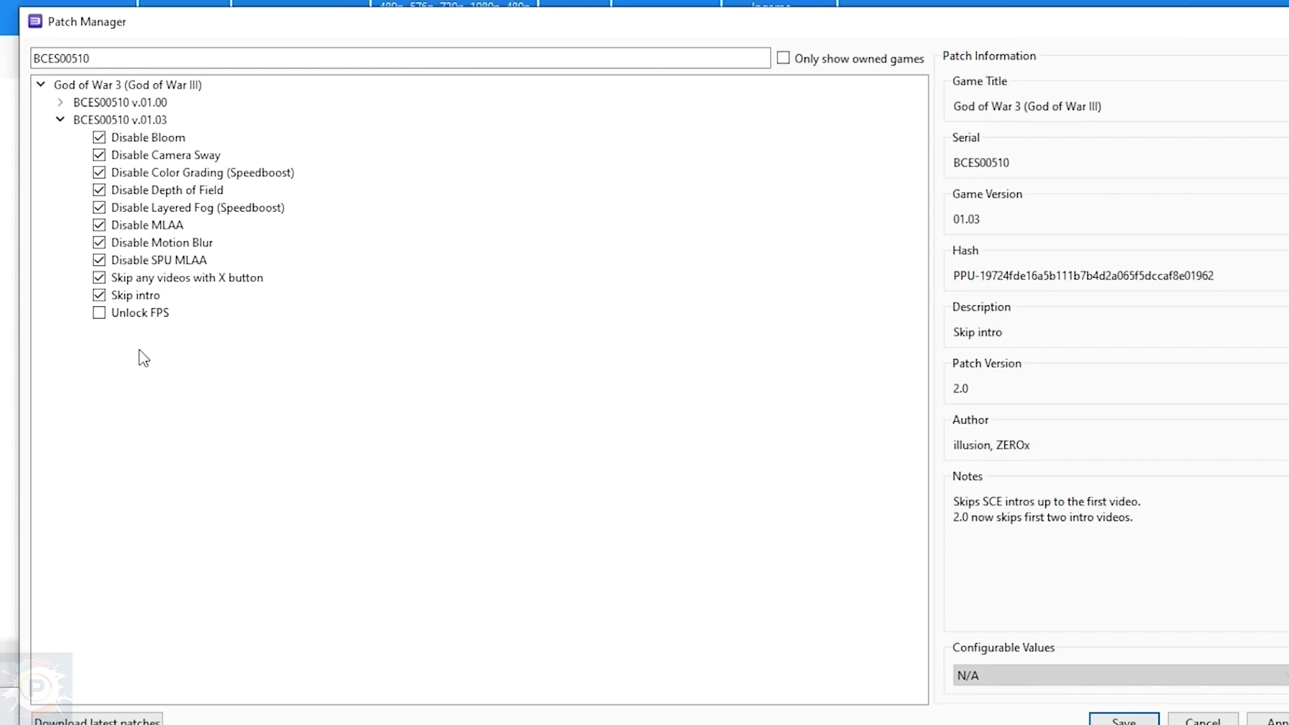
left_click(1270, 705)
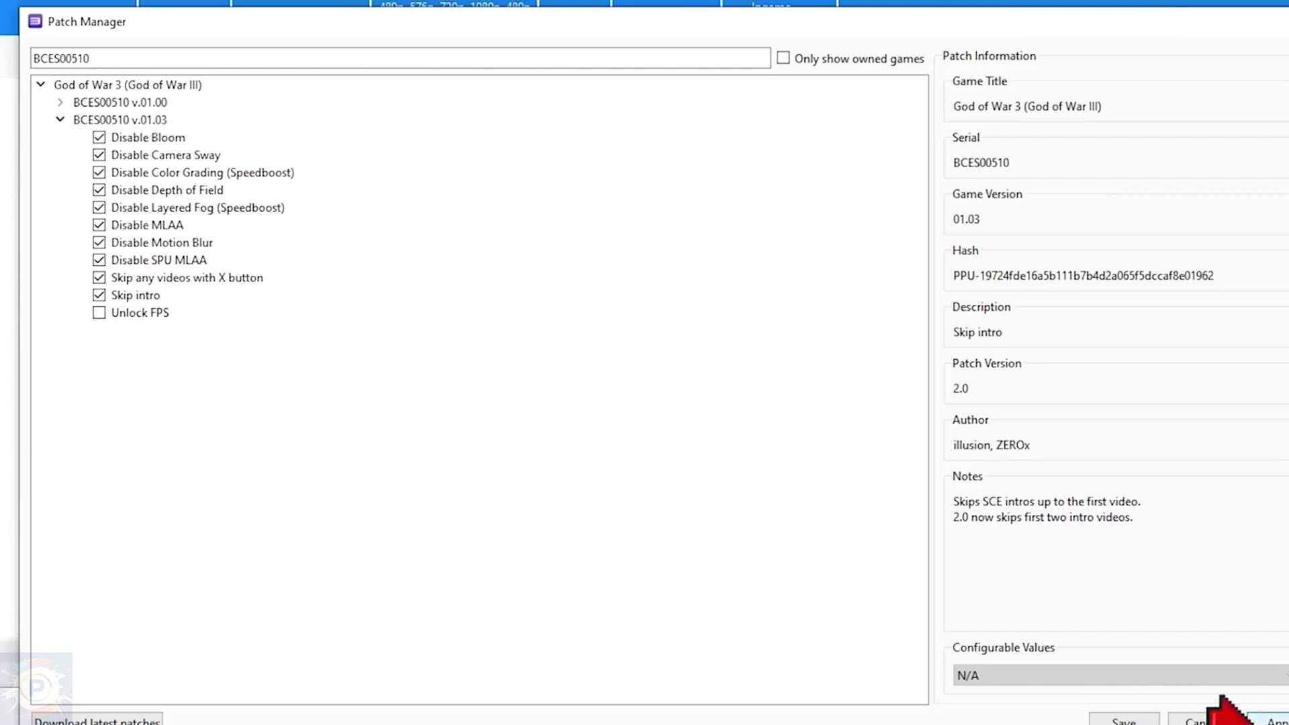
left_click(1091, 715)
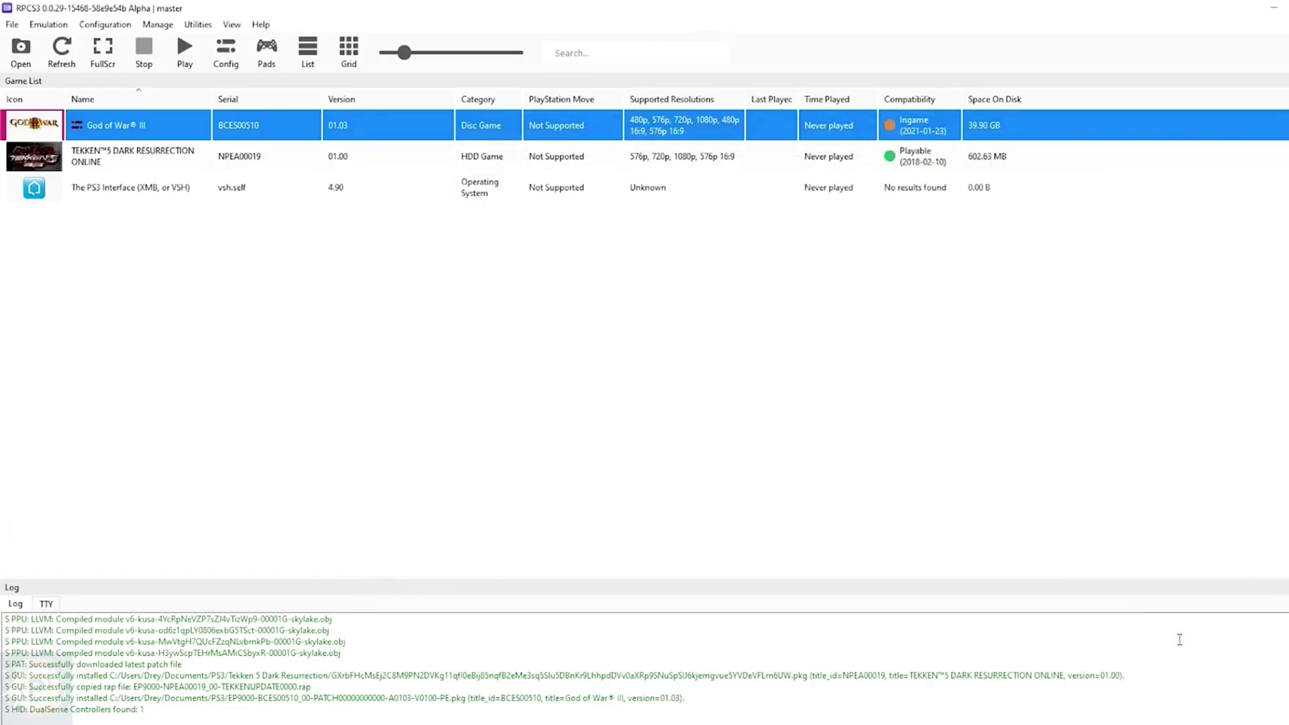